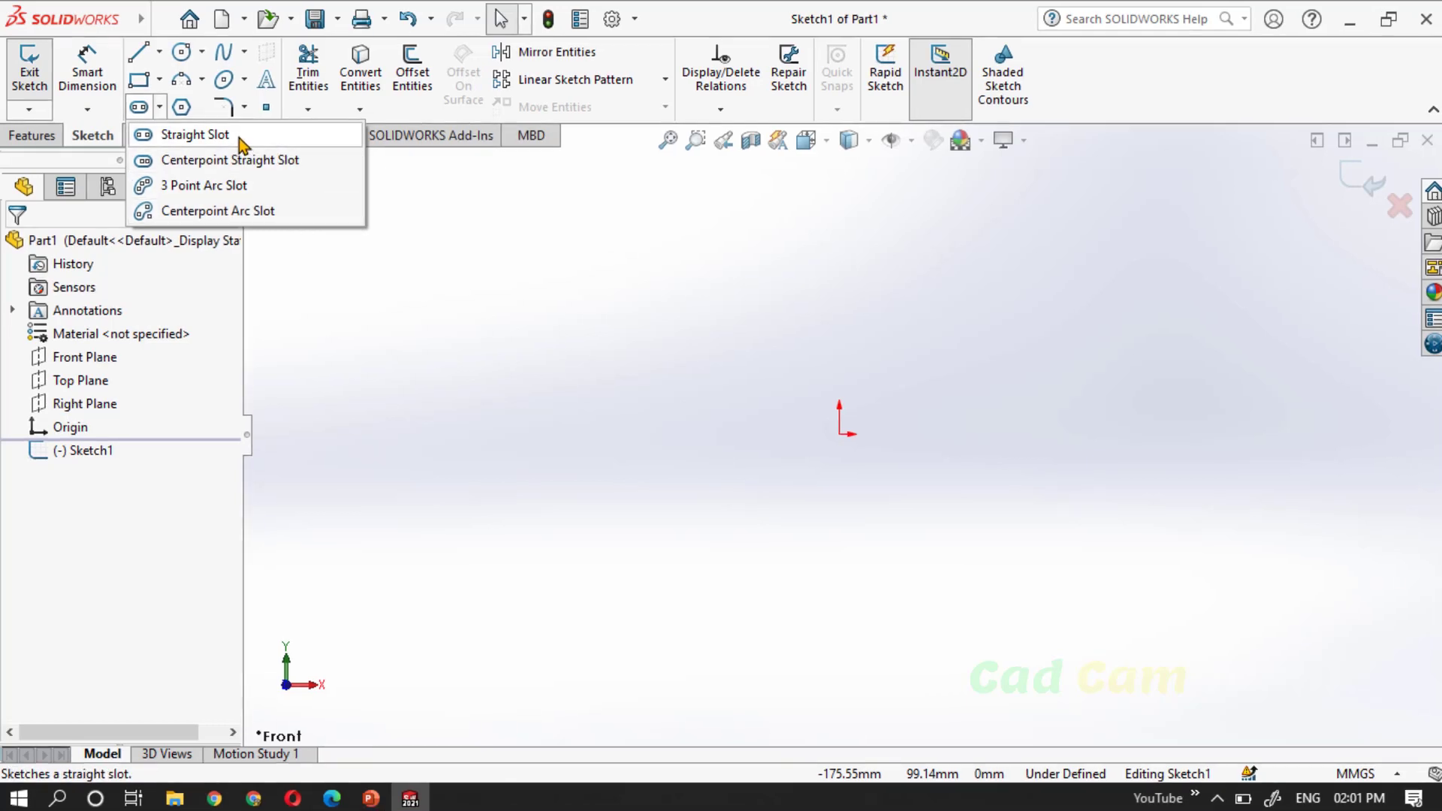
Sketch a horizontal straight slot in line with the origin, about 53 mm between arc centres and about 22 mm wide
left_click(239, 137)
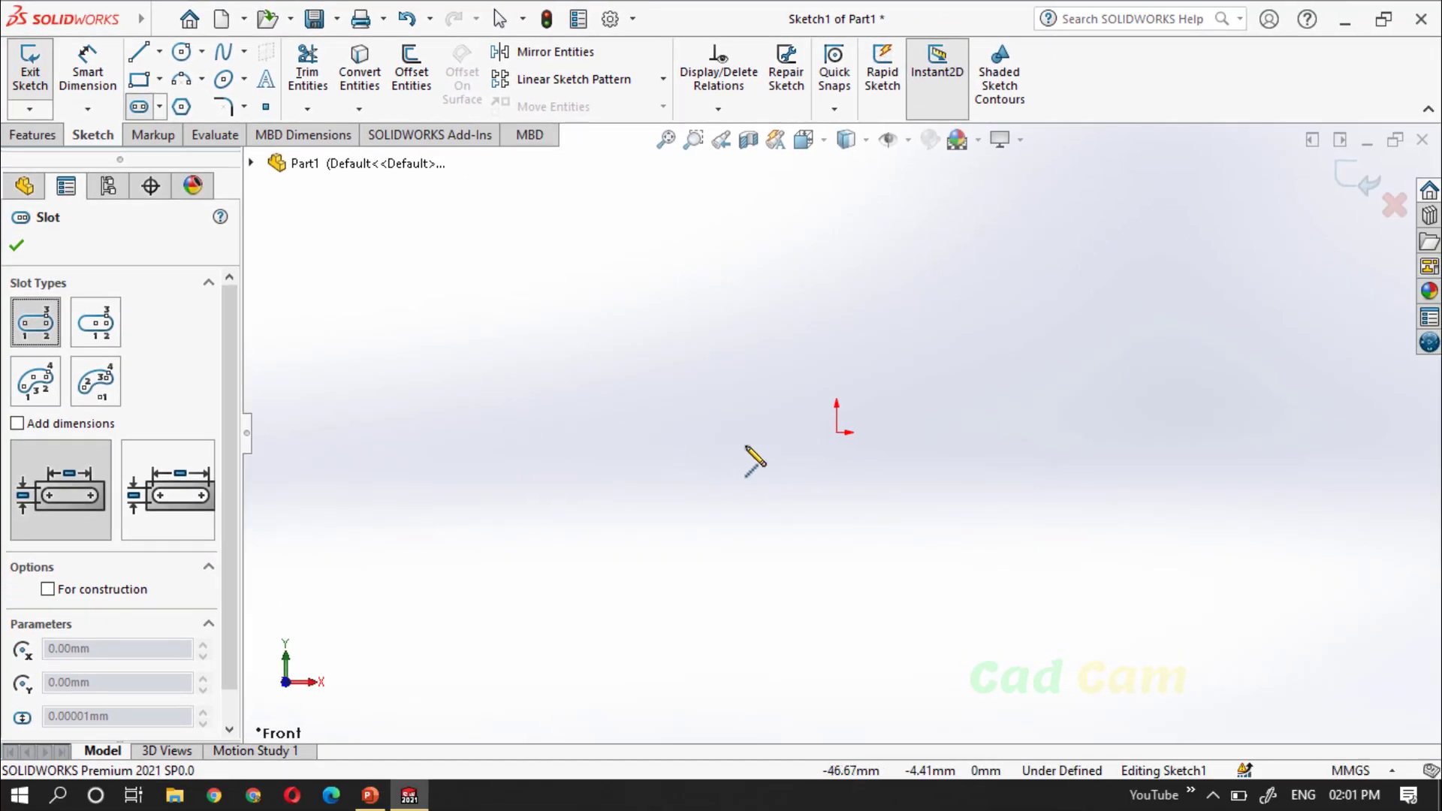
scroll(968, 405, "down", 1)
scroll(946, 417, "down", 2)
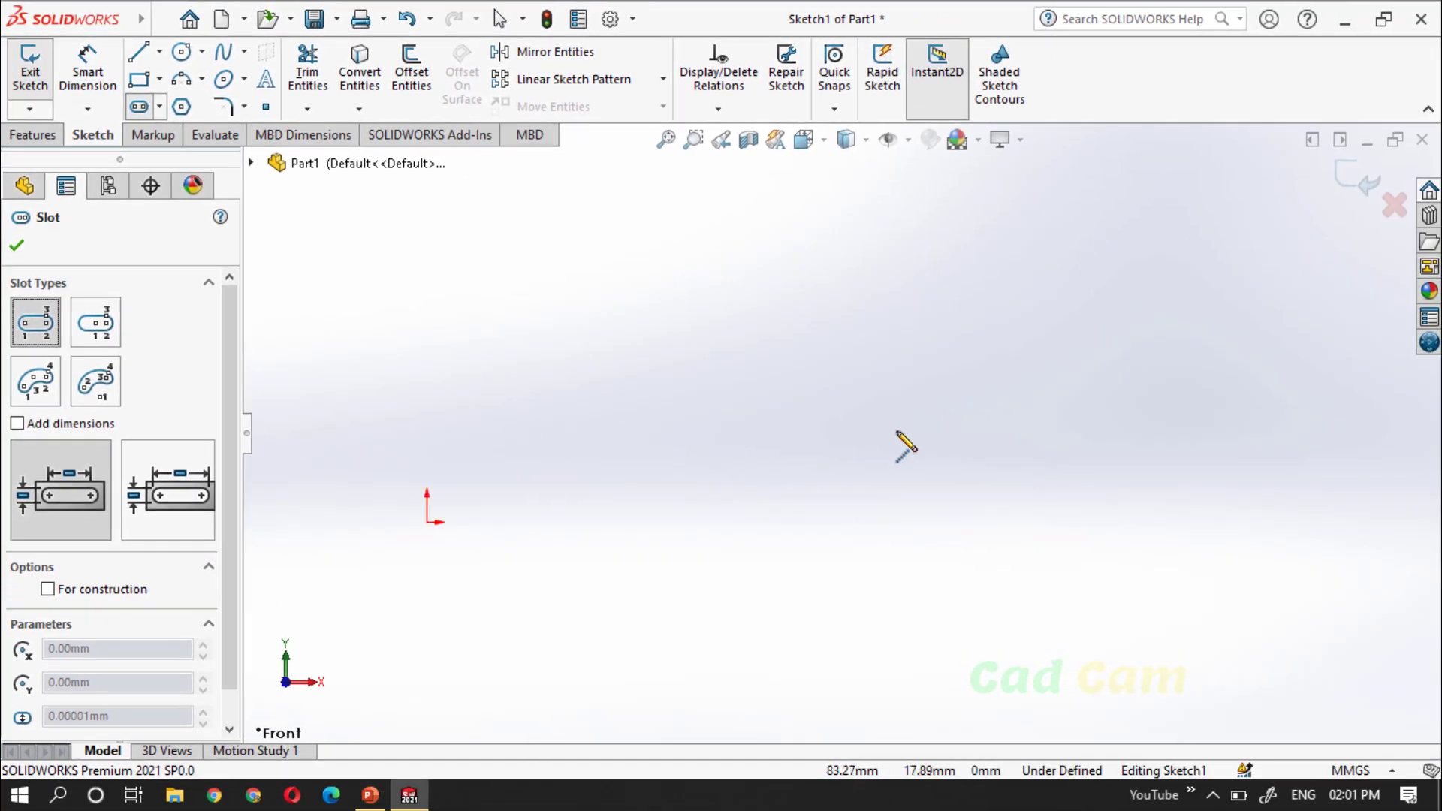
left_click(560, 522)
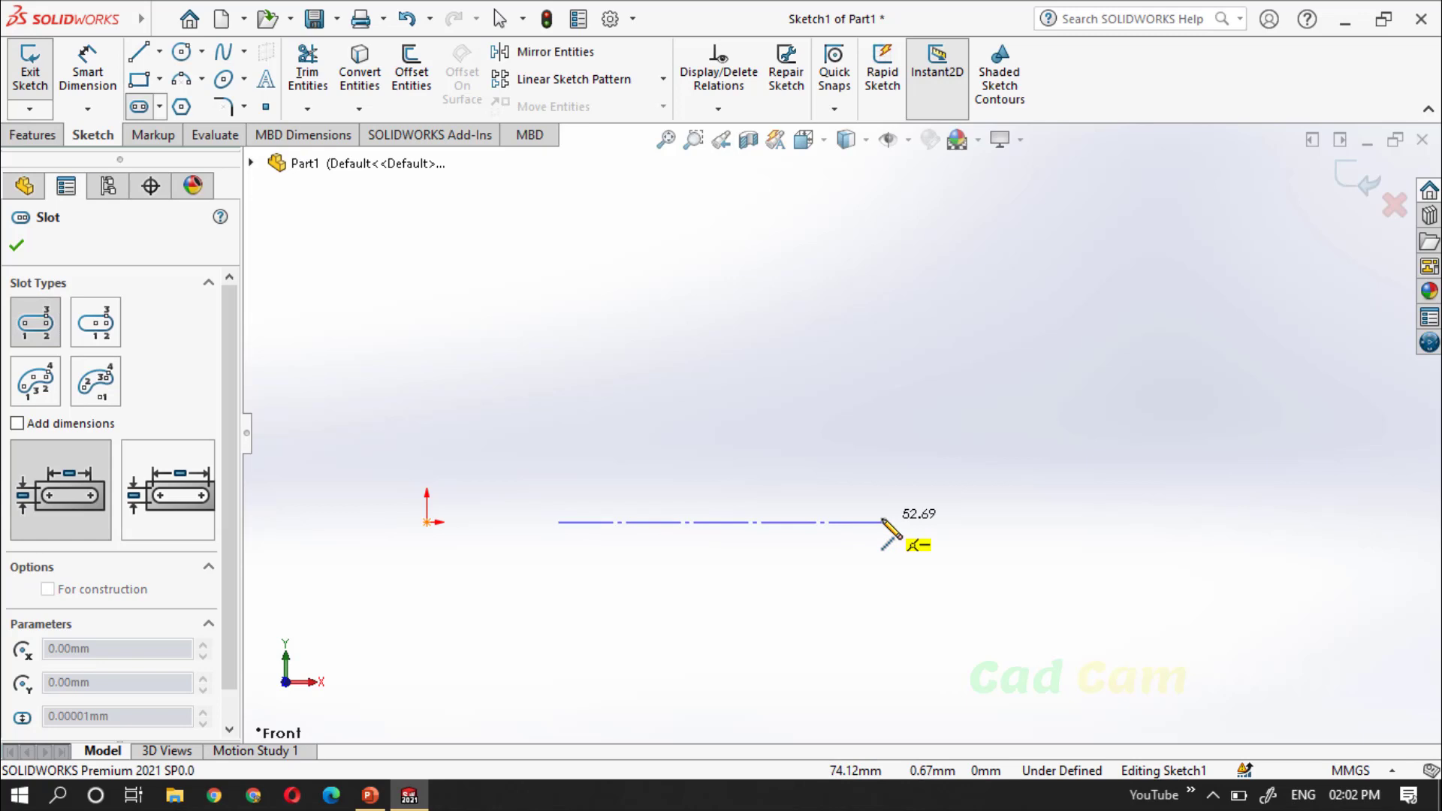
left_click(883, 522)
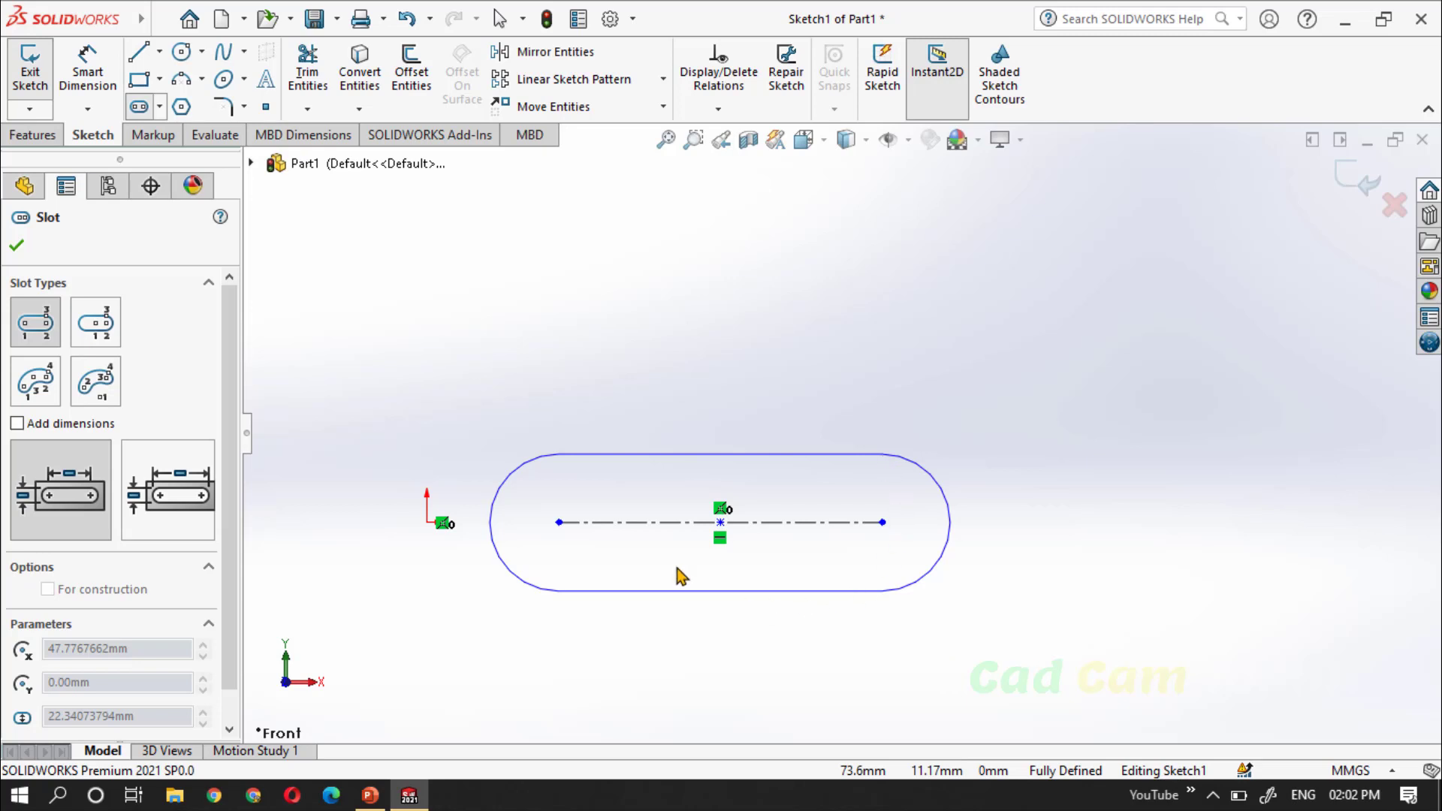
left_click(804, 609)
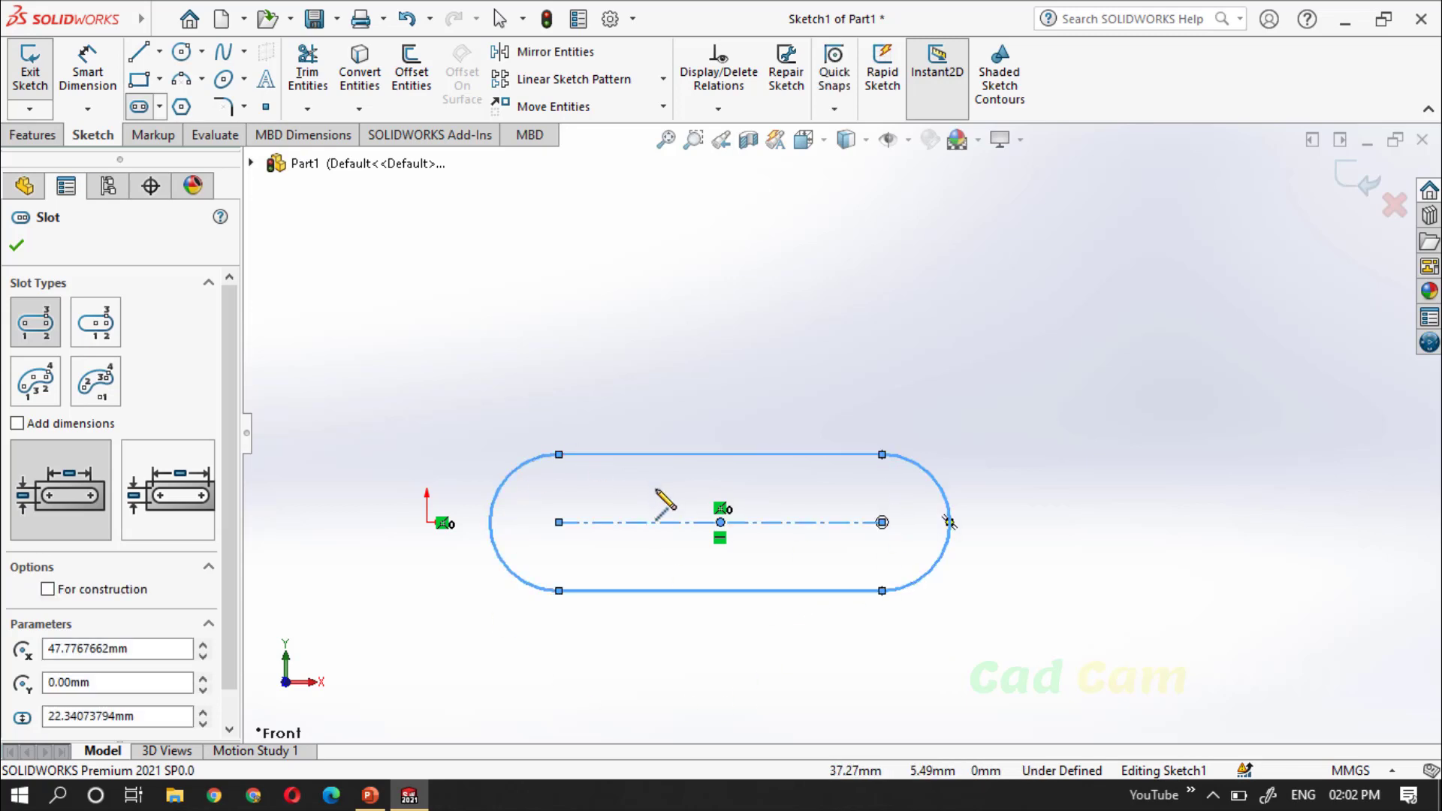
left_click(19, 250)
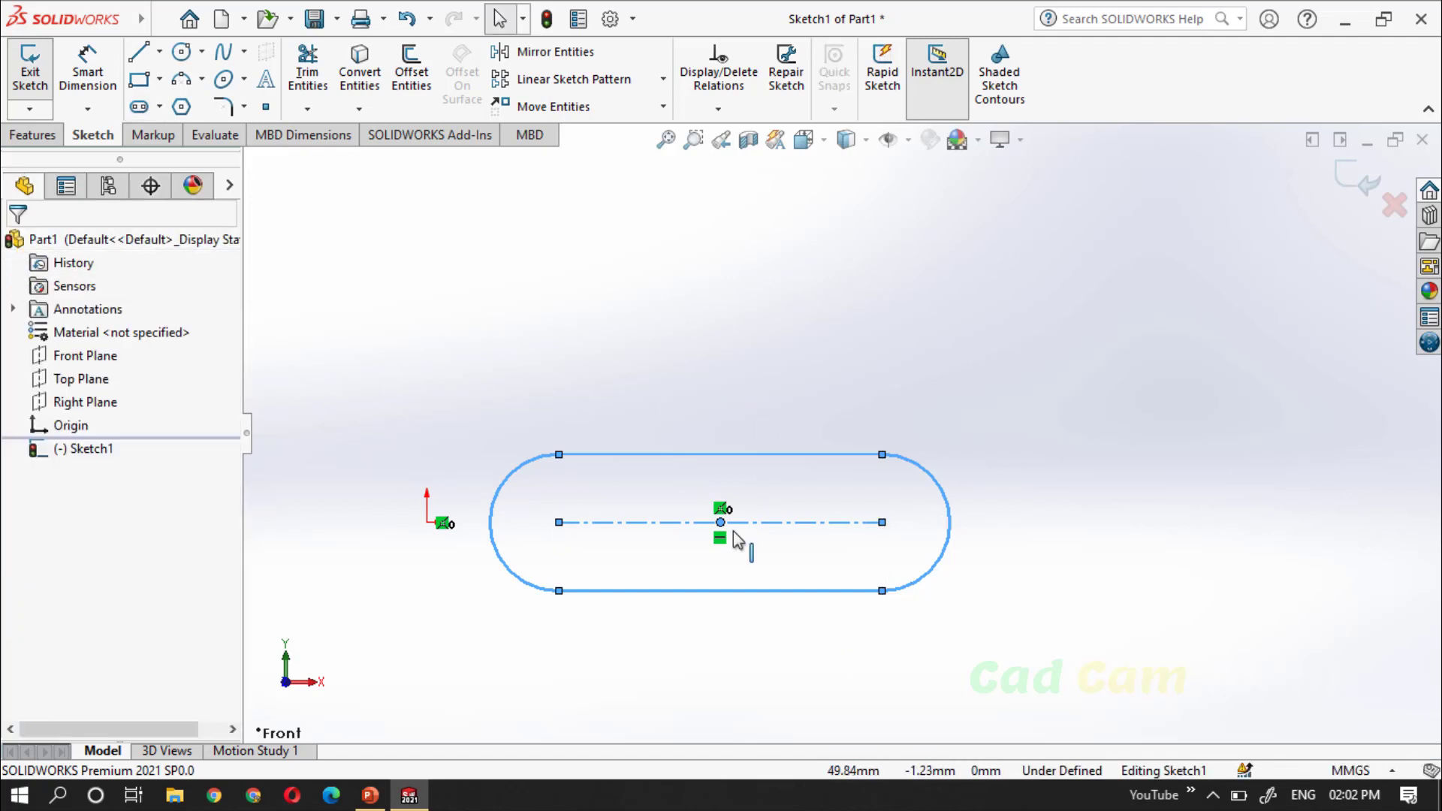
left_click(792, 435)
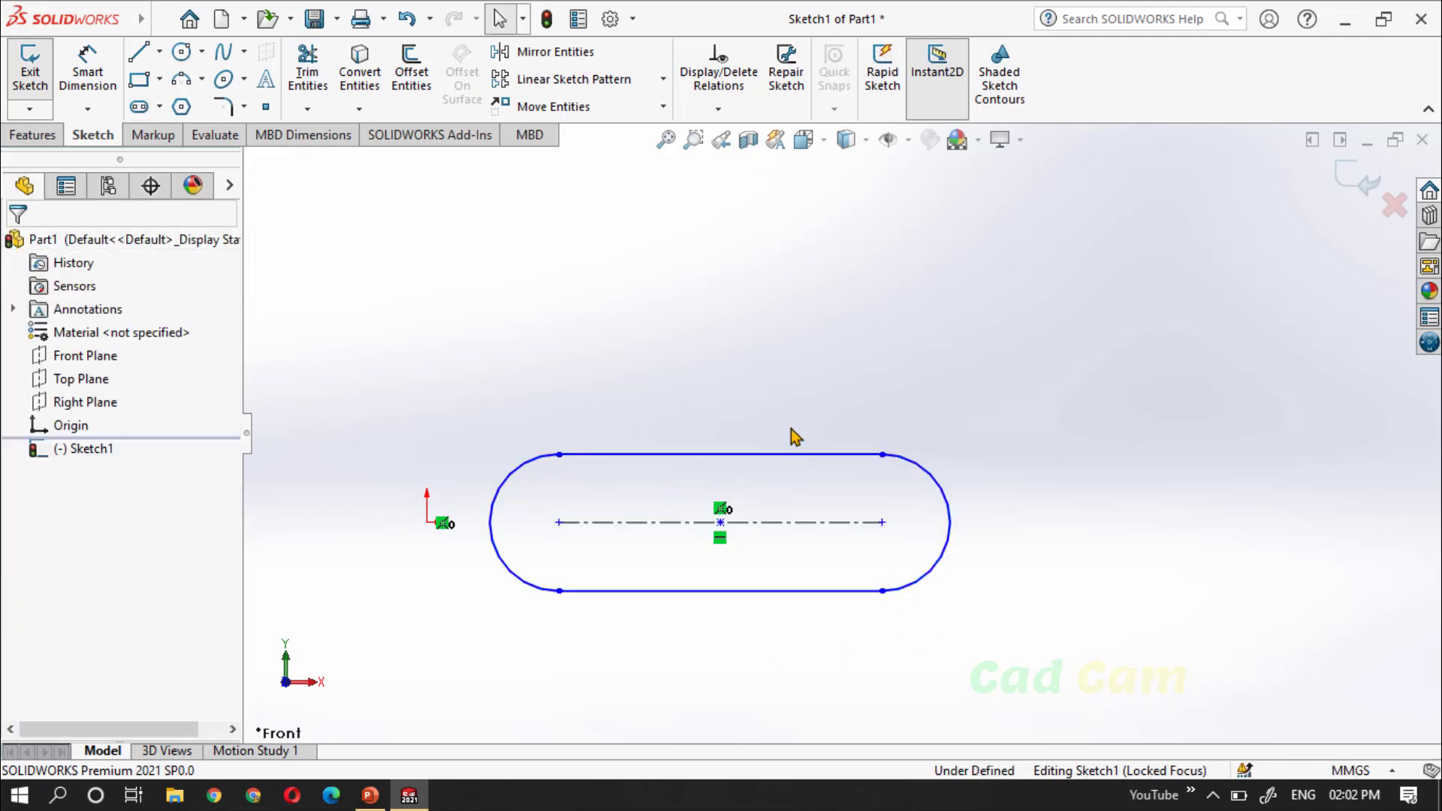
Reshape the slot by its sketch points to about 71 mm between arc centres and about 24 mm wide
left_click_drag(391, 370, 988, 651)
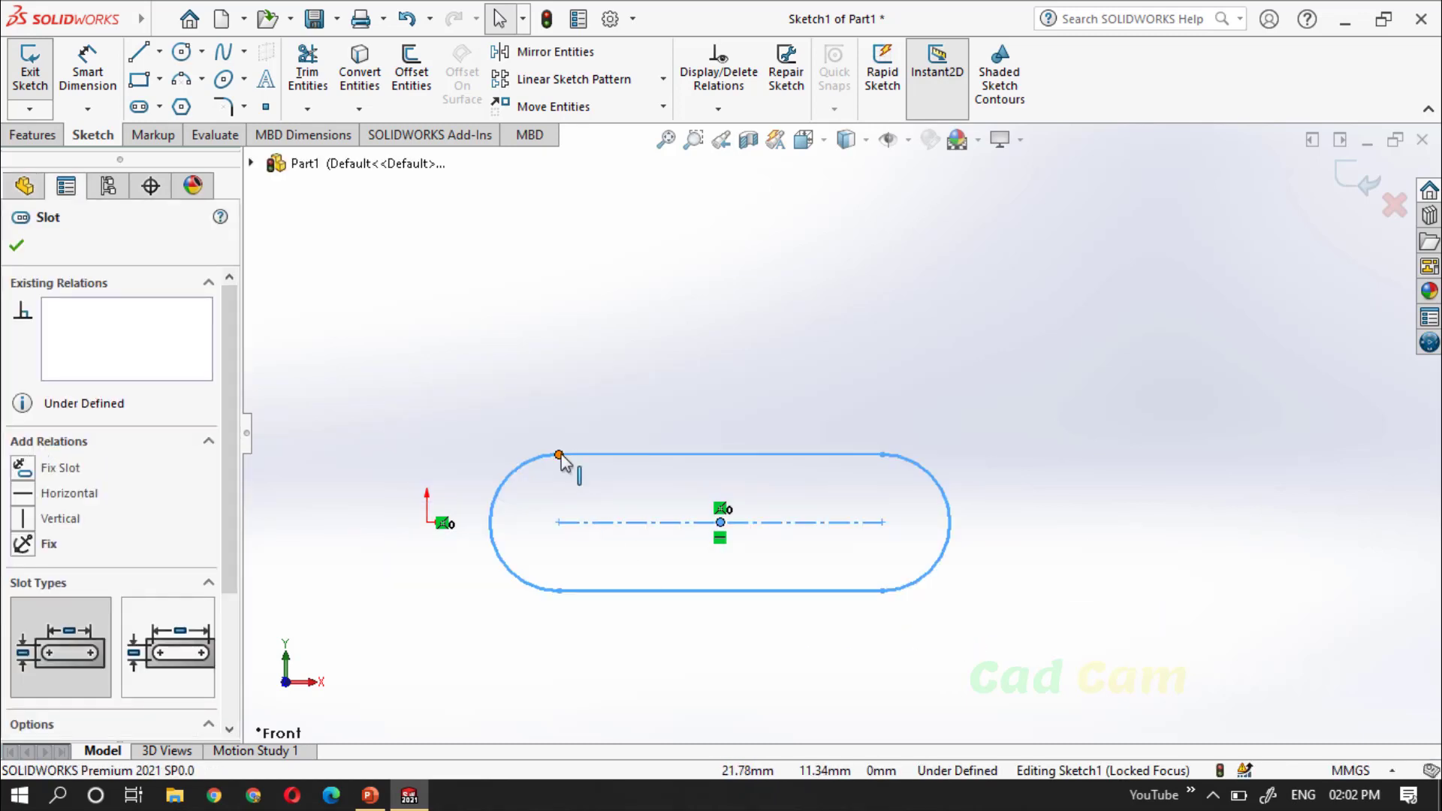
mouse_move(560, 455)
left_mouse_down()
mouse_move(607, 278)
mouse_move(650, 274)
mouse_move(763, 319)
mouse_move(815, 375)
mouse_move(736, 434)
mouse_move(481, 468)
mouse_move(384, 502)
mouse_move(572, 512)
mouse_move(604, 303)
mouse_move(573, 505)
mouse_move(568, 449)
left_mouse_up()
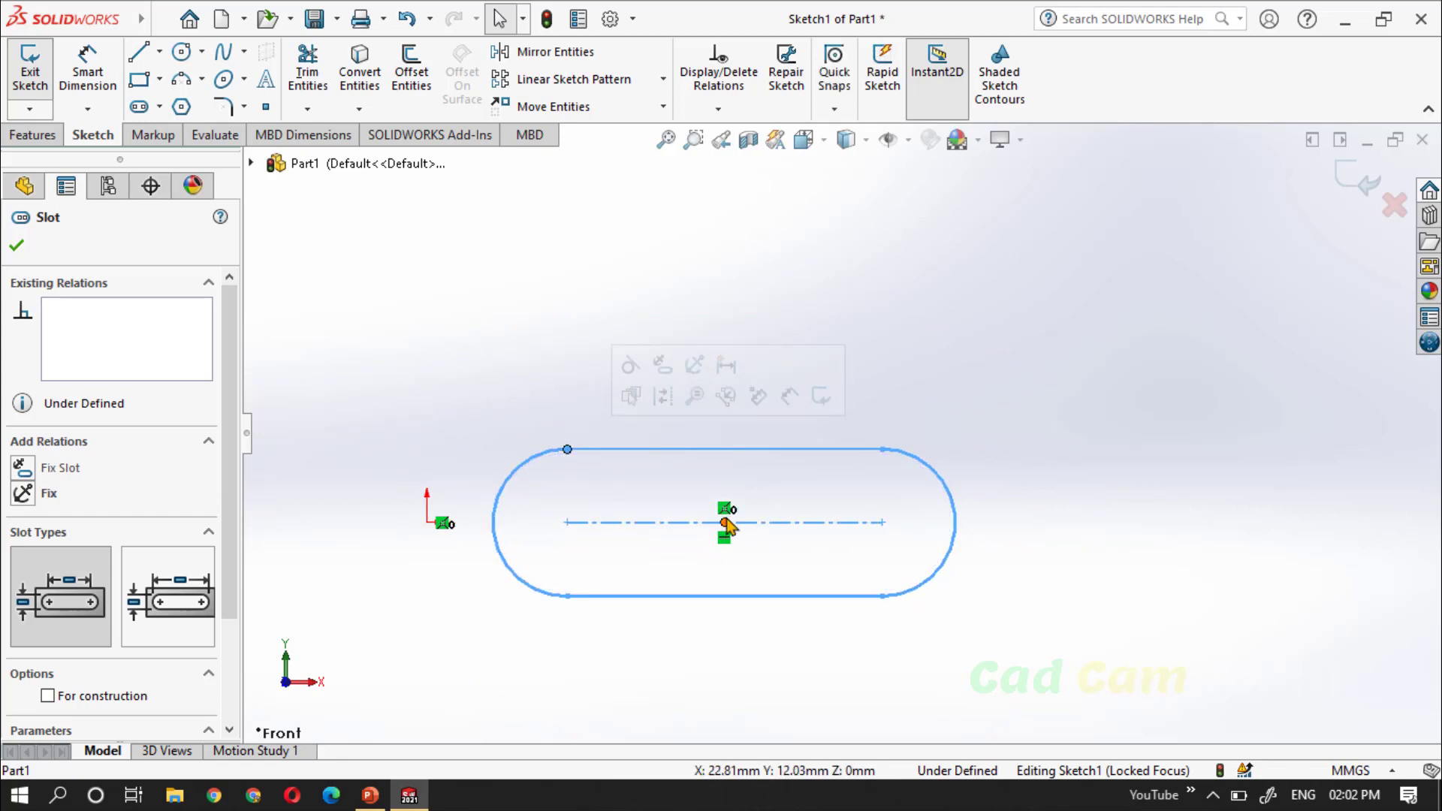
left_click_drag(725, 521, 781, 538)
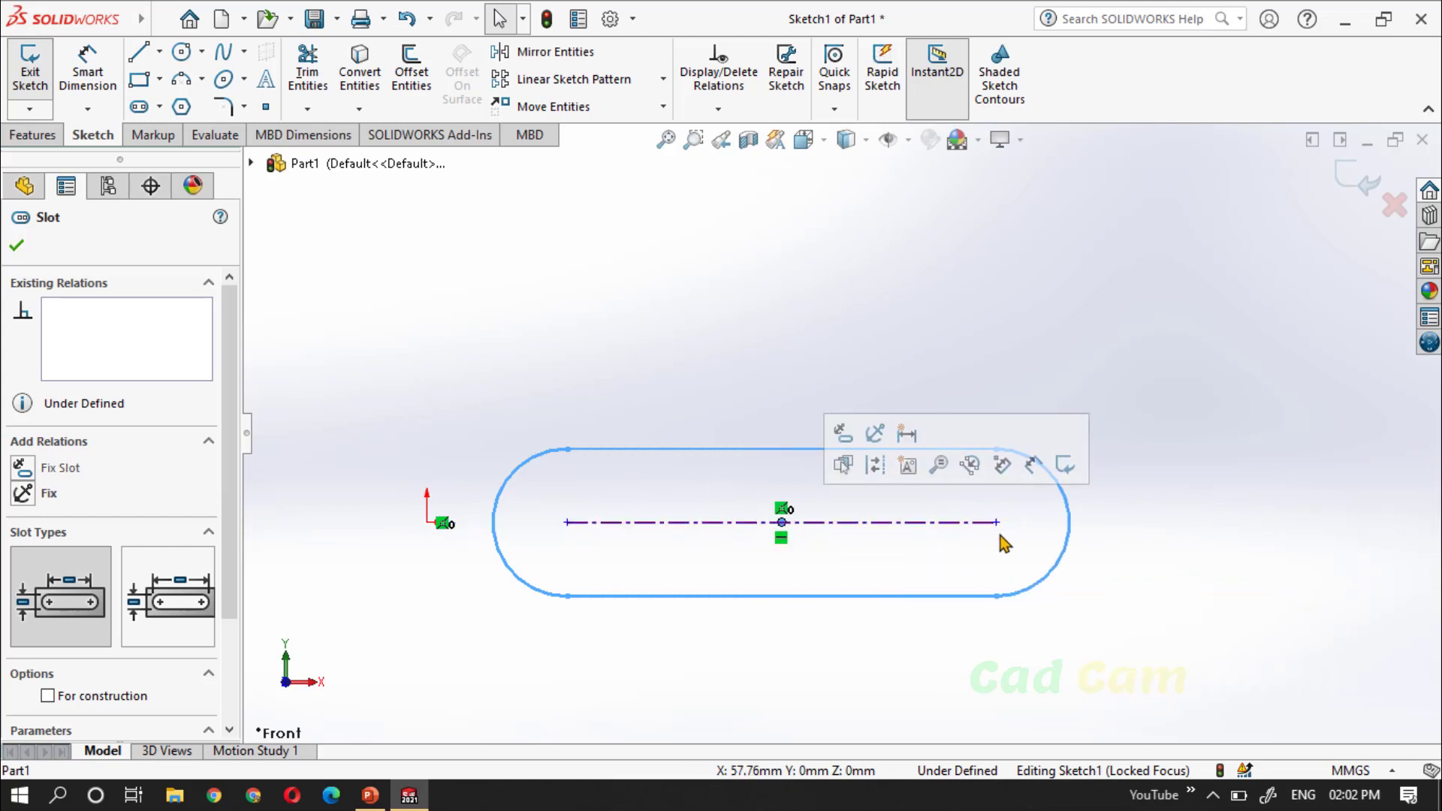
left_click_drag(997, 522, 1002, 523)
left_click(808, 523)
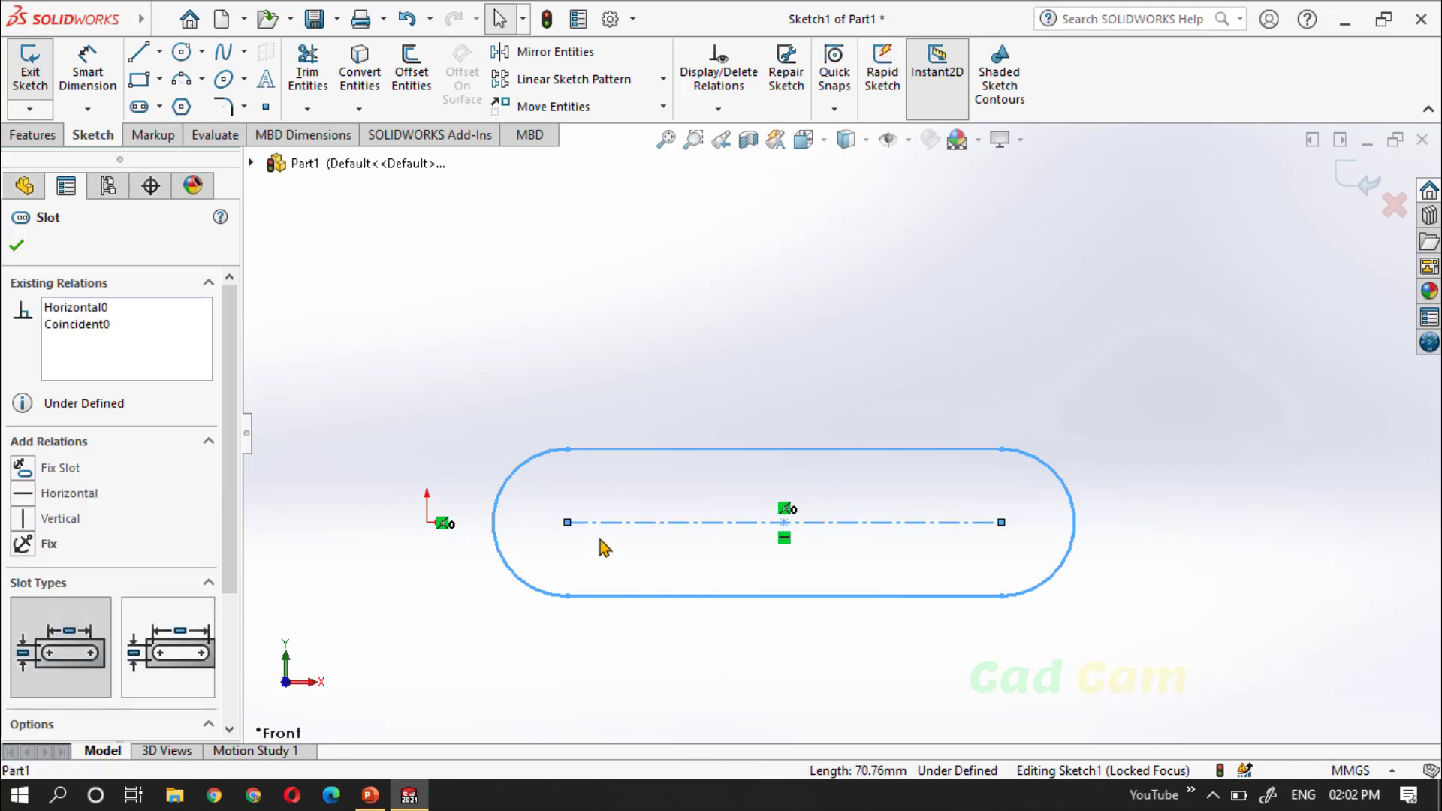
left_click(724, 438)
Compare the overall-length and centre-to-centre types on the selected slot, ending on centre-to-centre
left_click_drag(384, 300, 1152, 654)
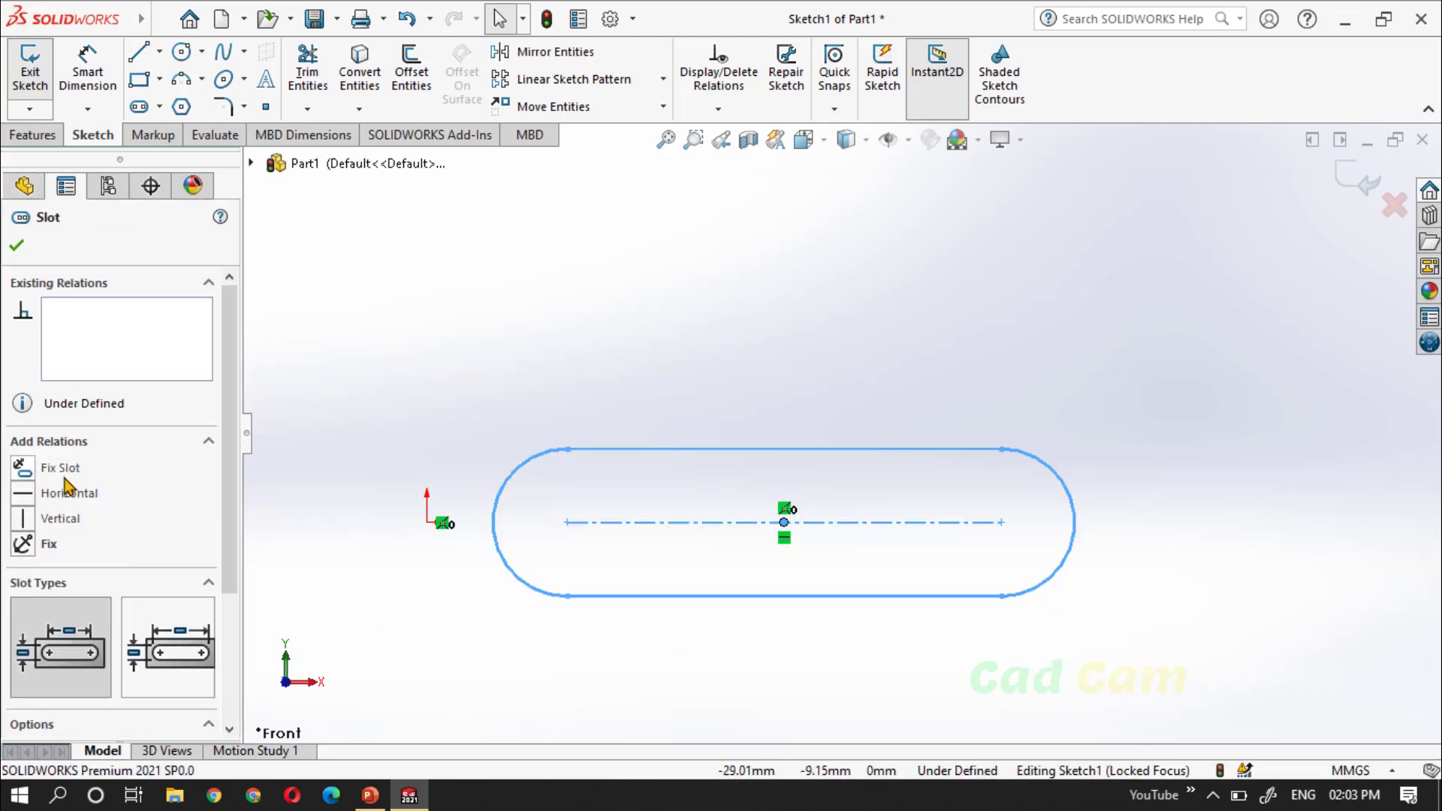
left_click(134, 634)
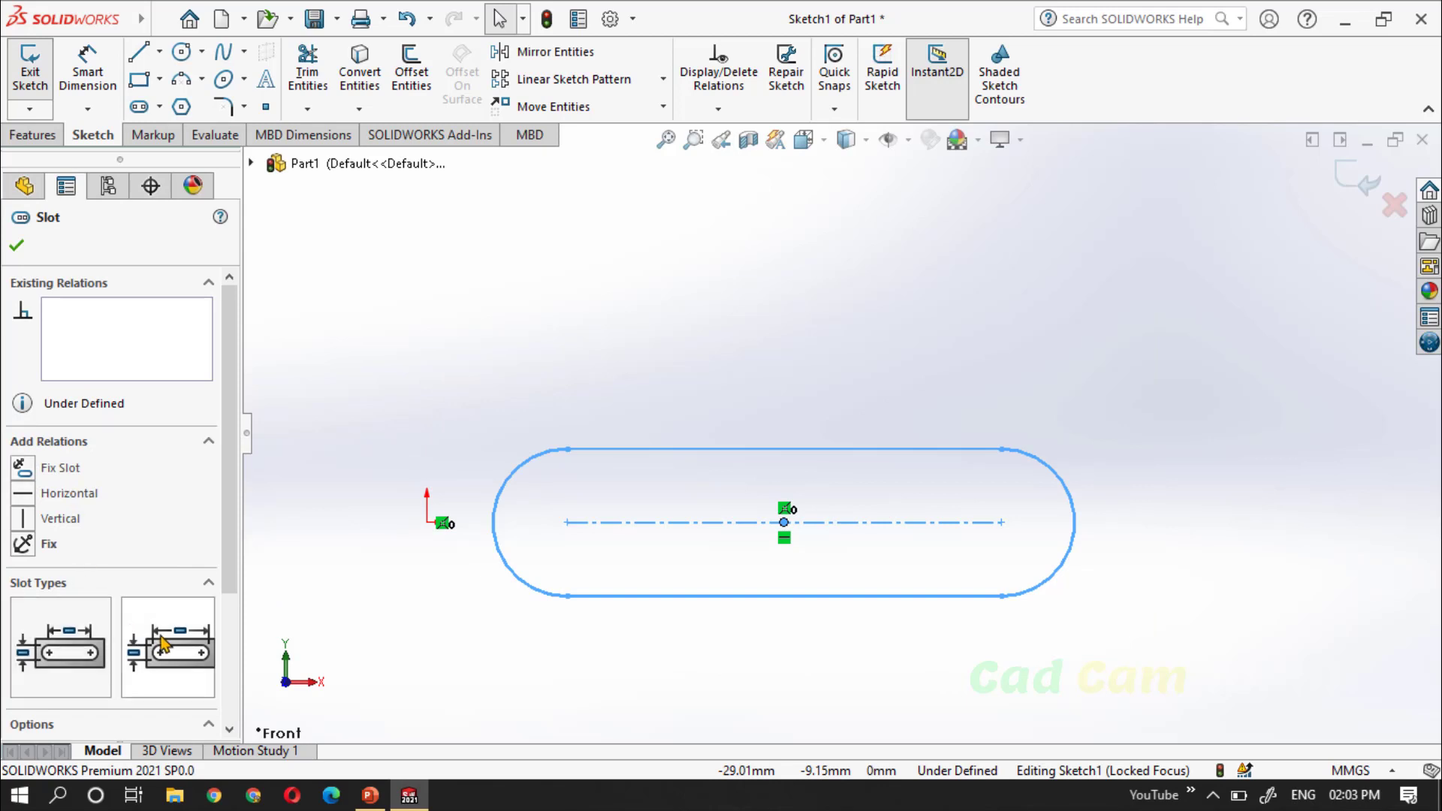
left_click_drag(232, 537, 236, 685)
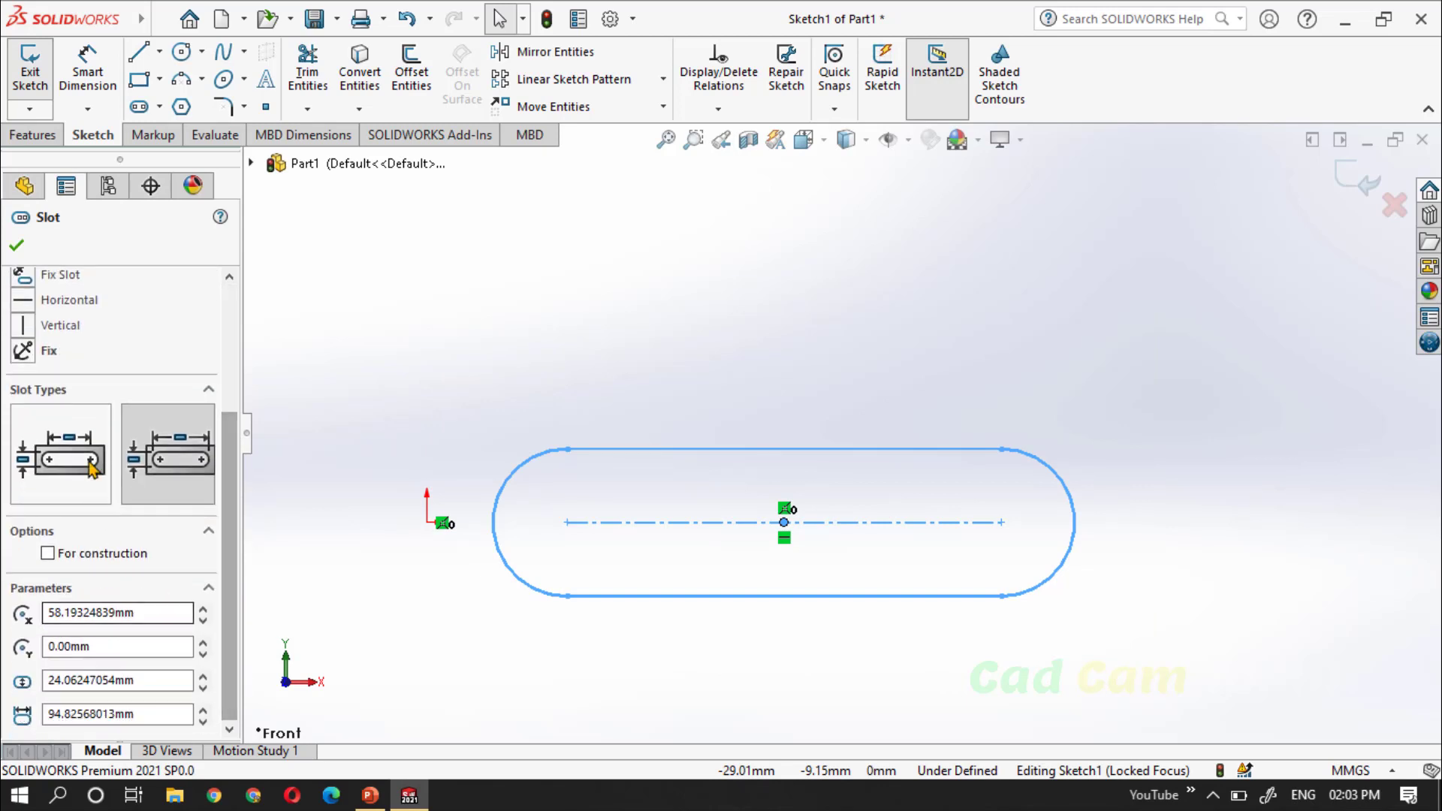
scroll(82, 471, "up", 3)
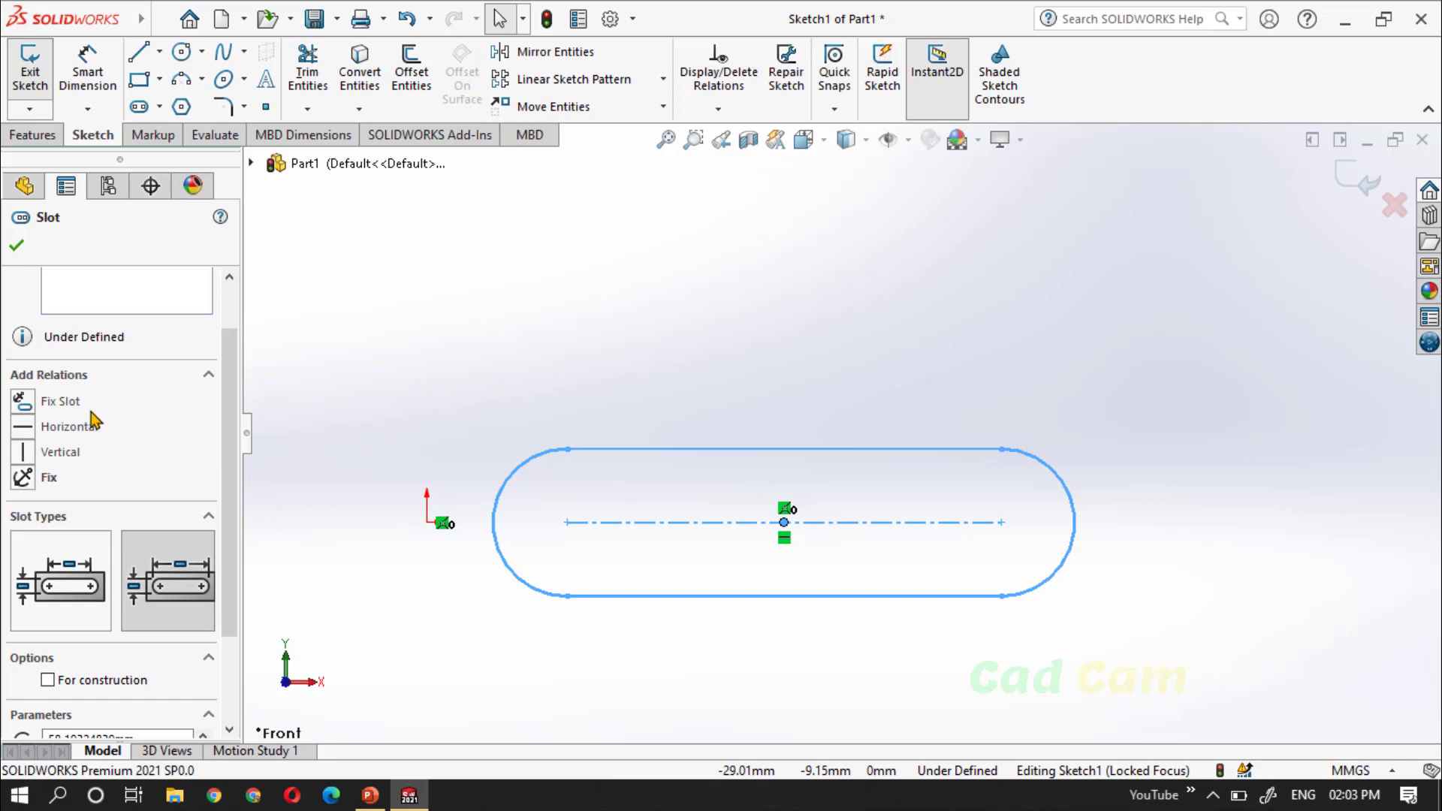
scroll(94, 420, "down", 3)
left_click(66, 492)
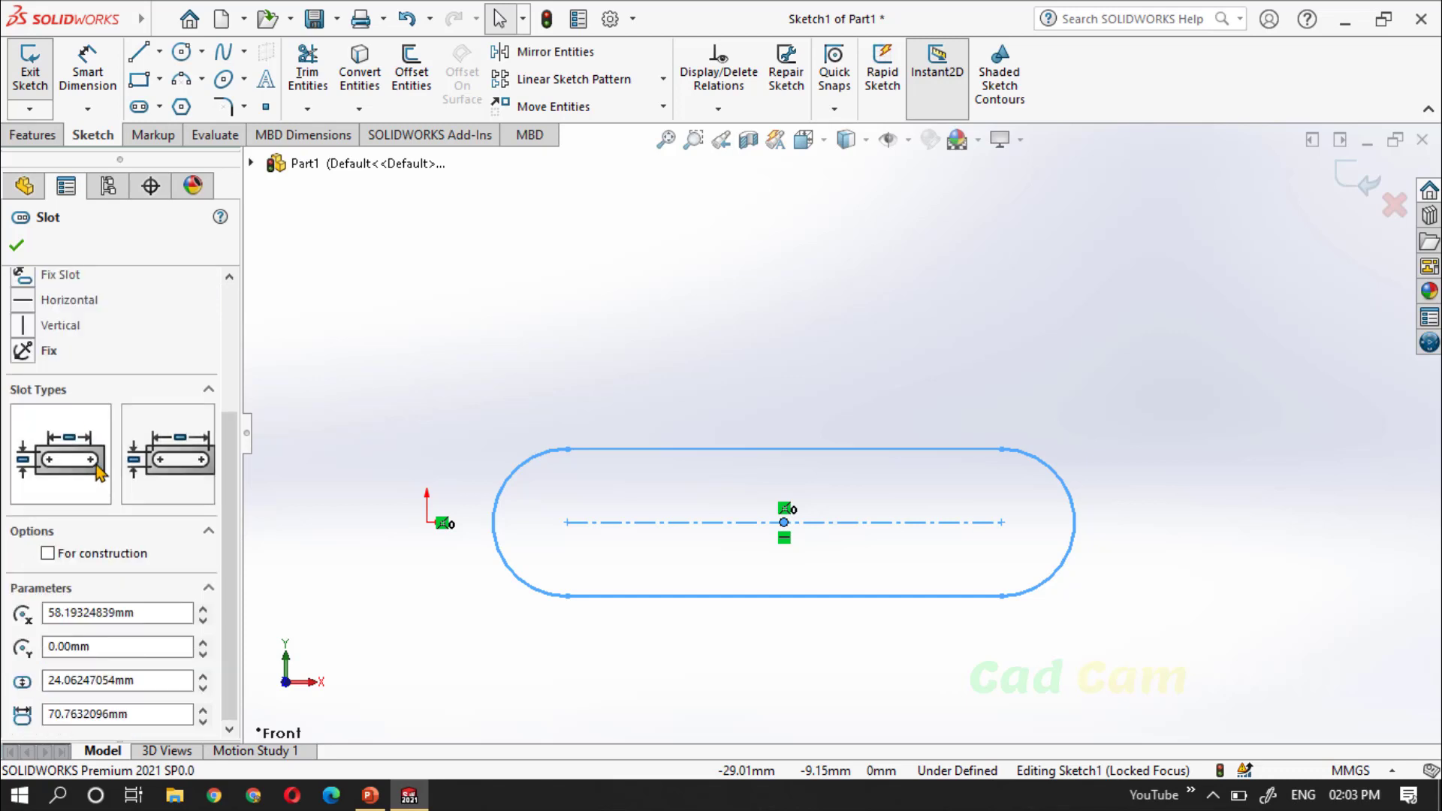
left_click(146, 470)
left_click(68, 476)
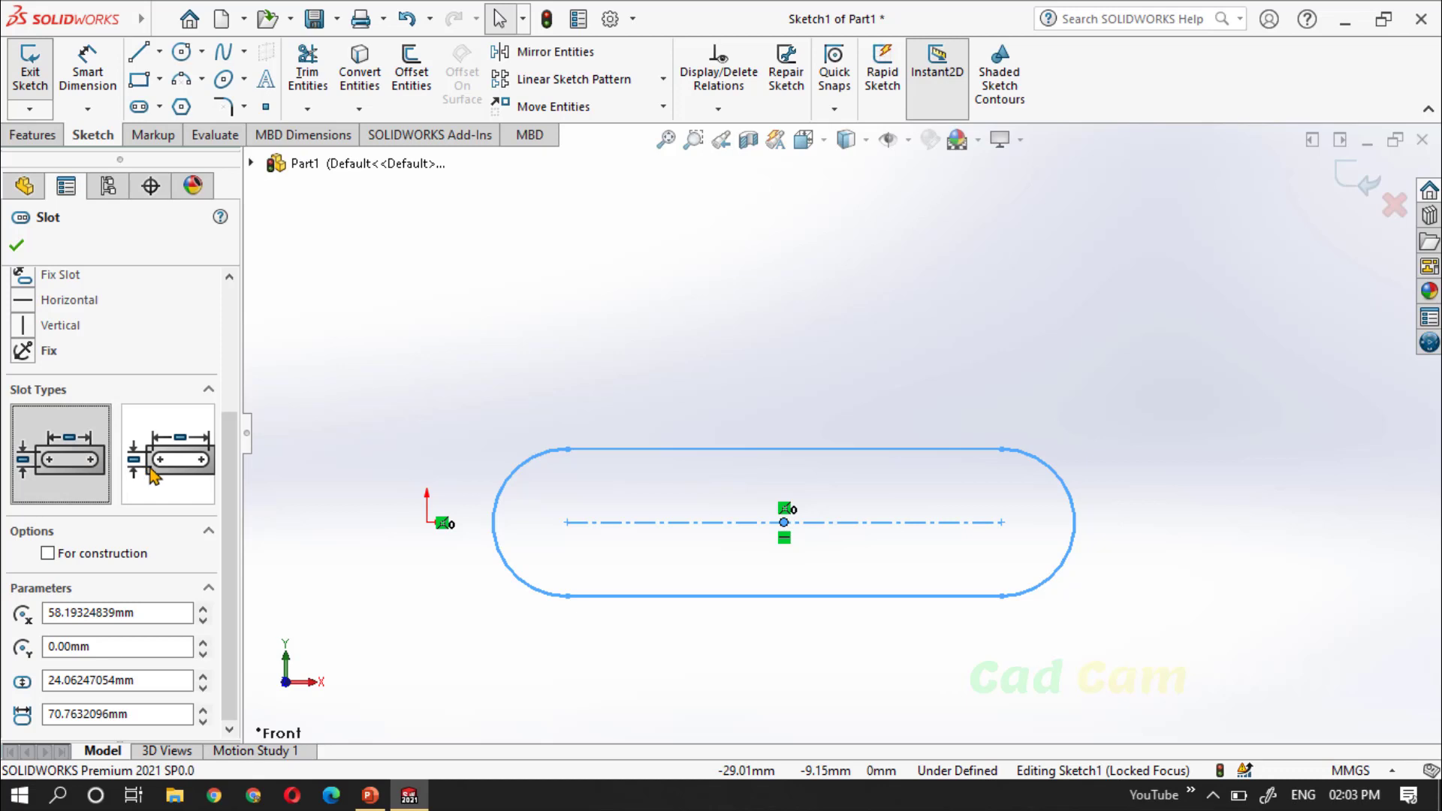
Switch the slot's construction option on and off again, examine its width parameter and close the slot properties
left_click(97, 556)
left_click(97, 559)
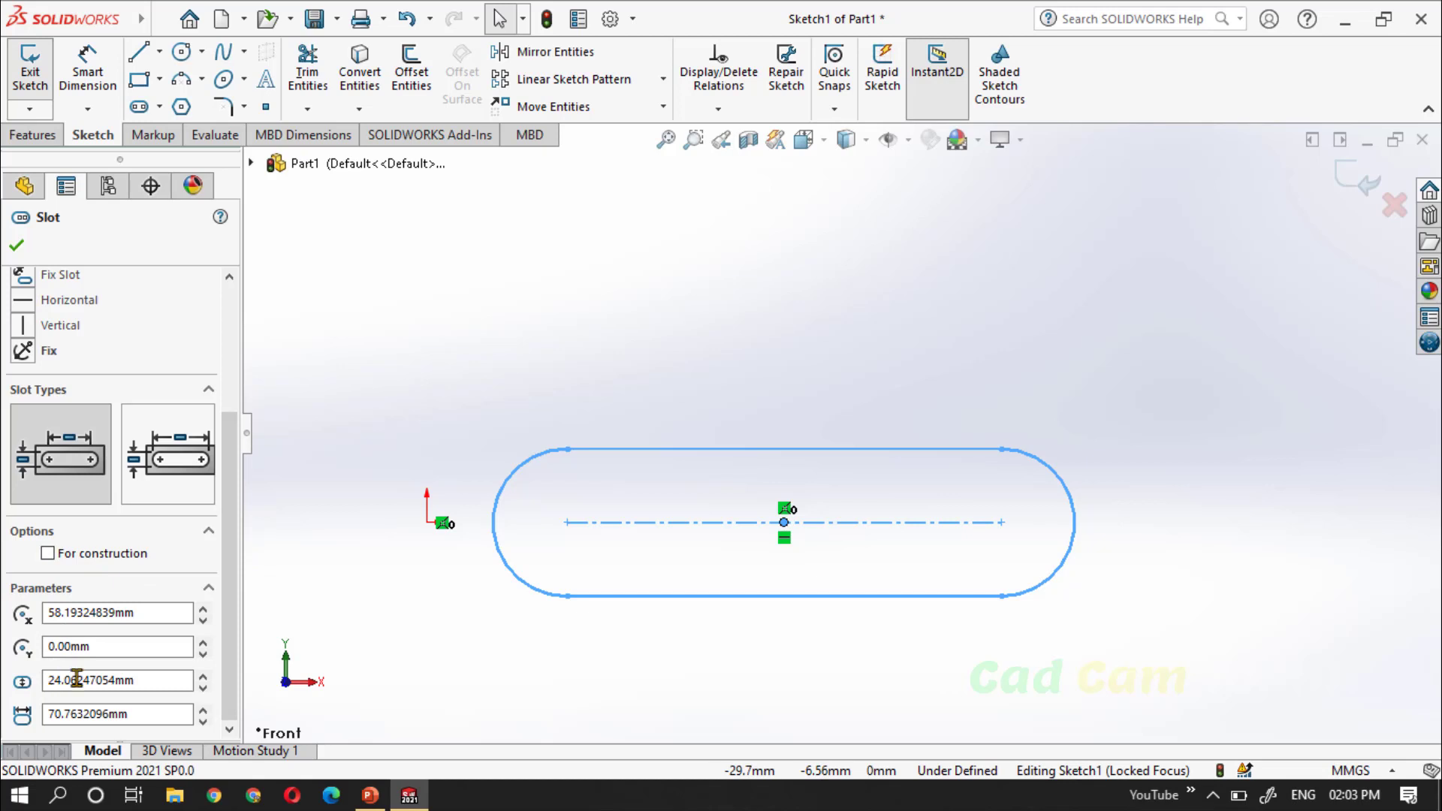
left_click(100, 680)
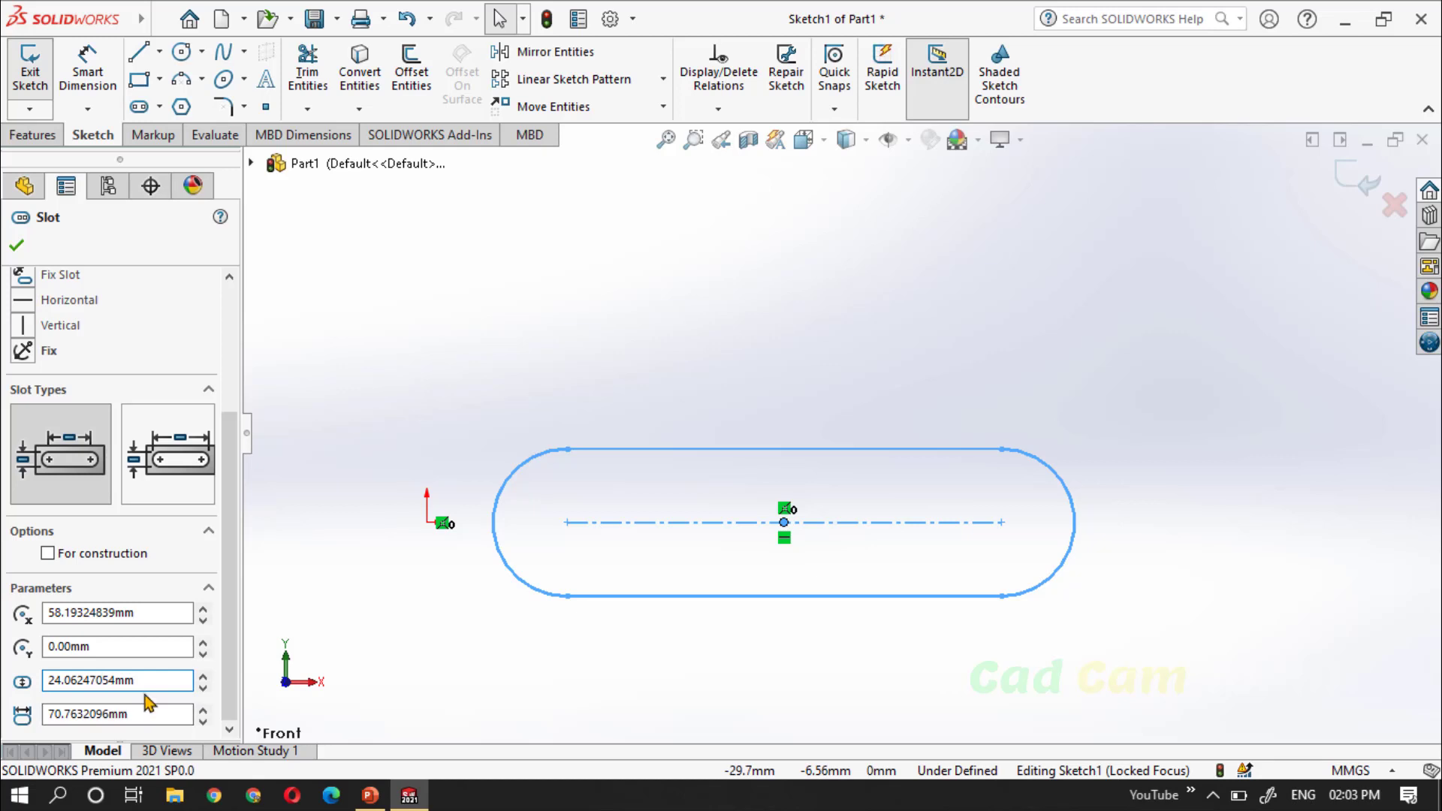
scroll(150, 702, "up", 3)
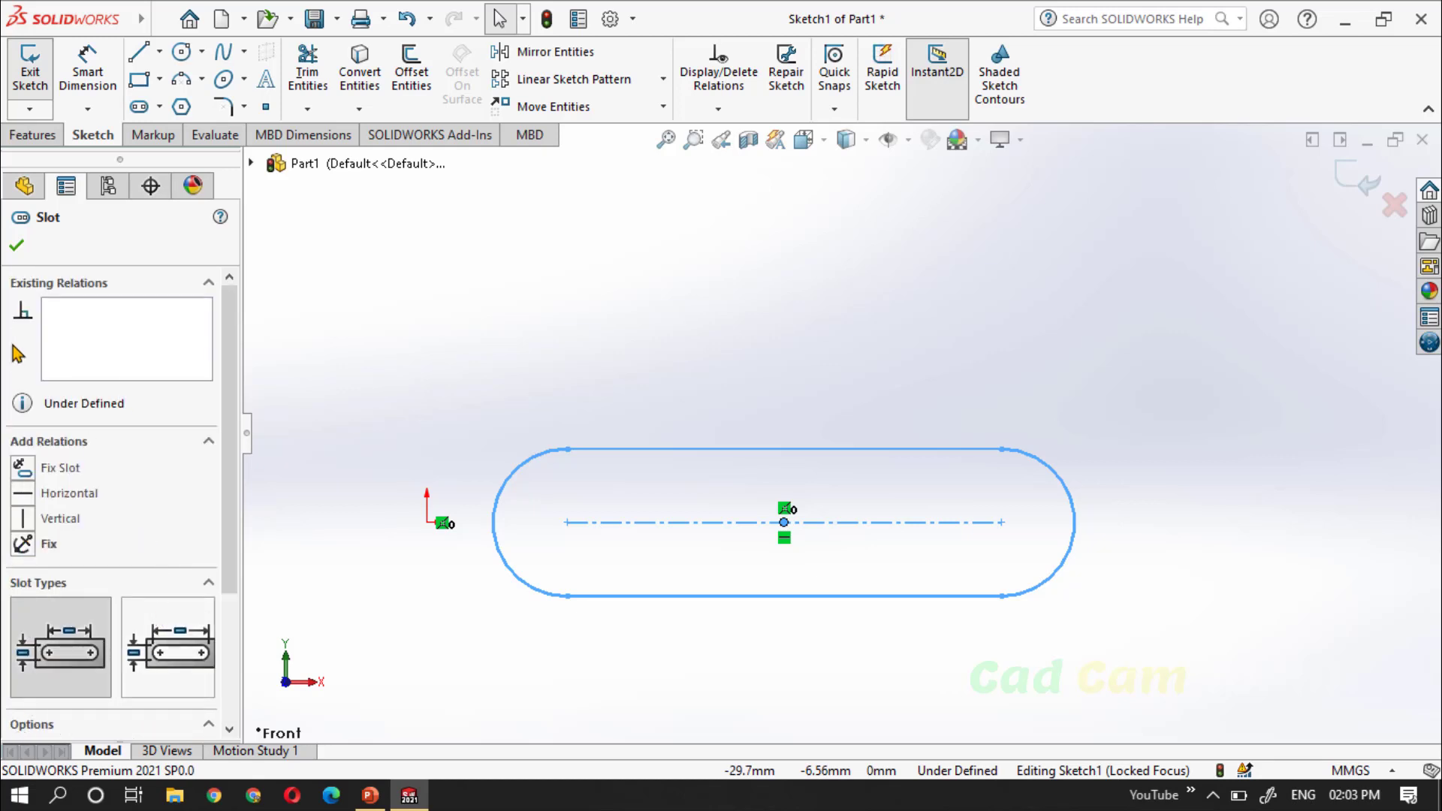
left_click(17, 246)
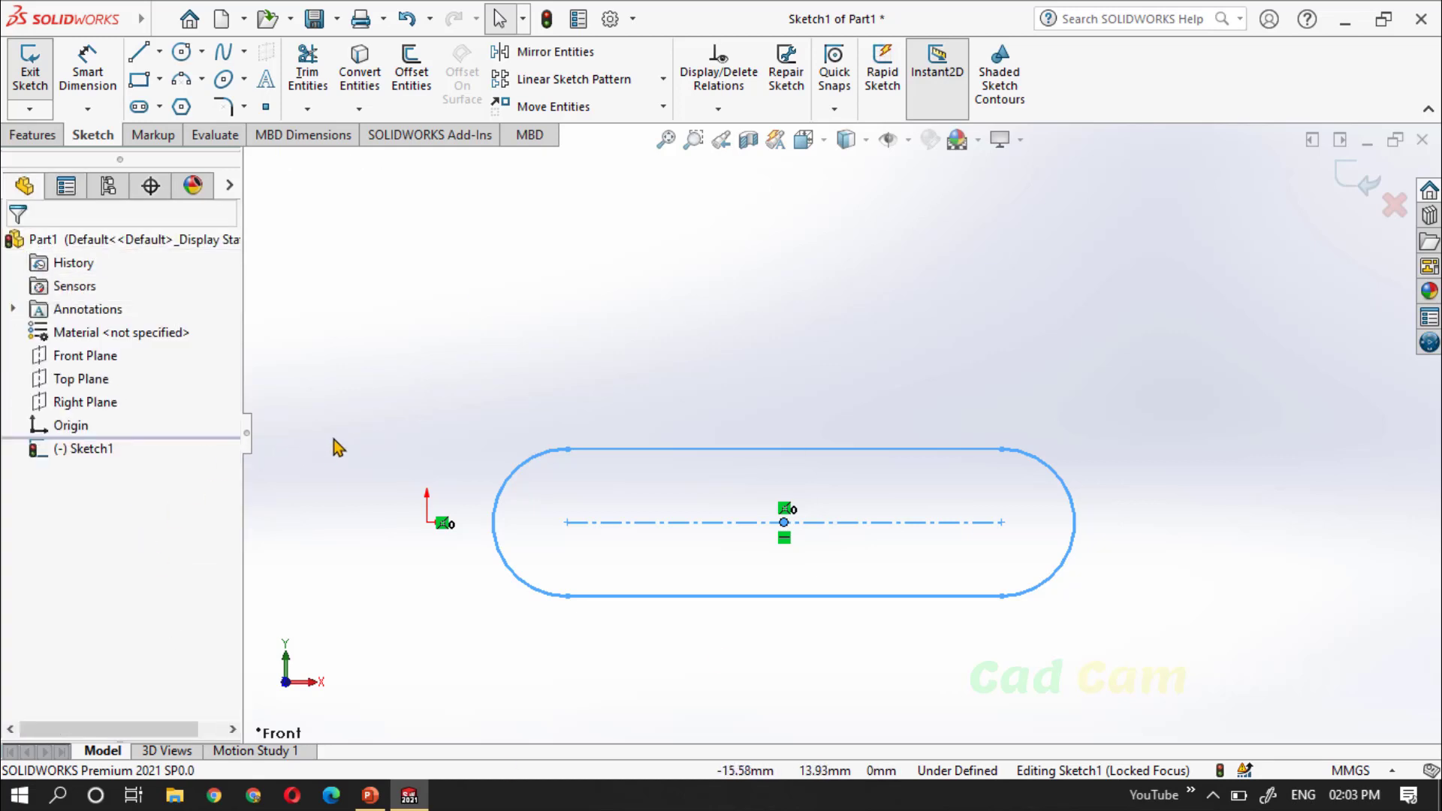
Dimension the slot's upper straight edge with Smart Dimension and set its length to 80 mm
left_click(102, 67)
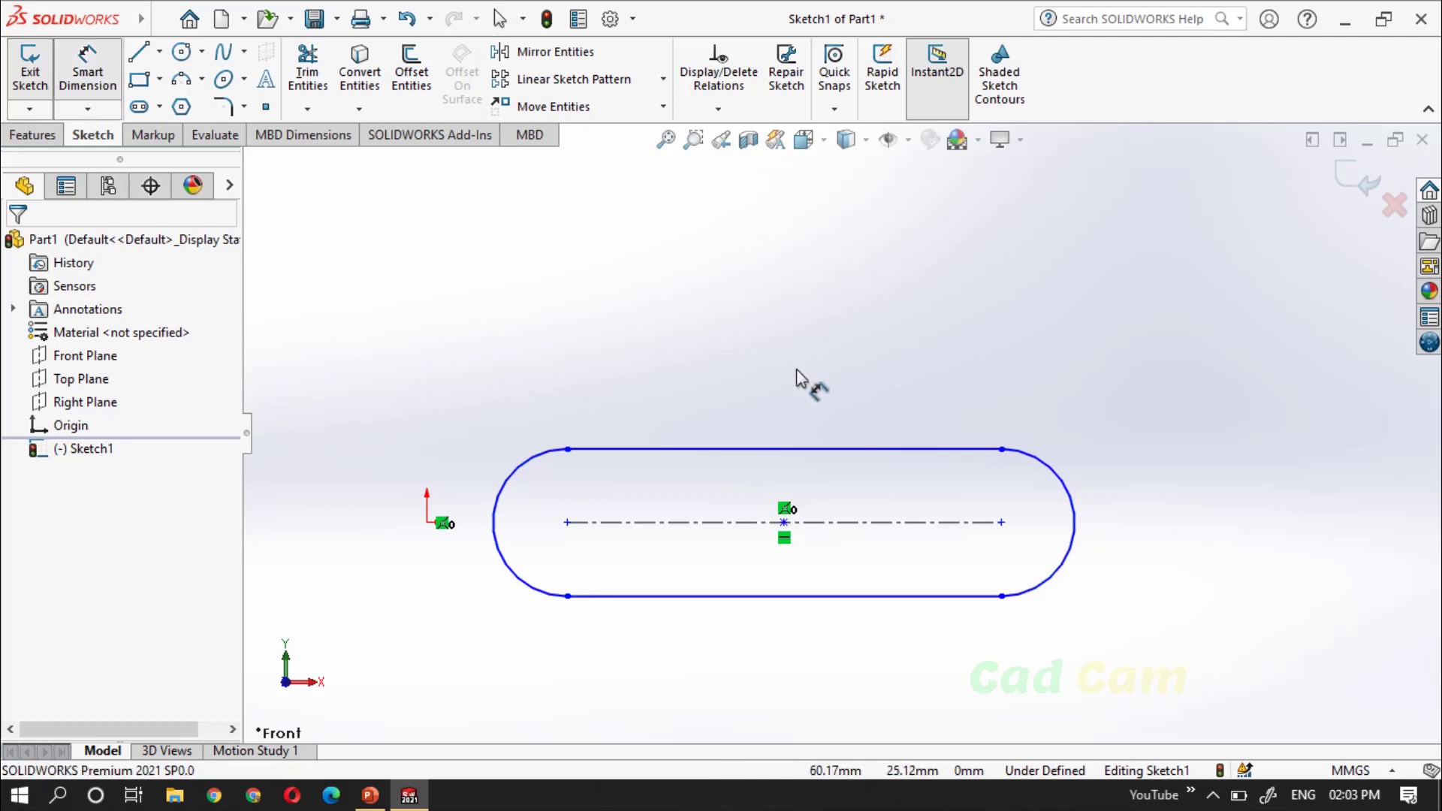
left_click(803, 449)
left_click(797, 325)
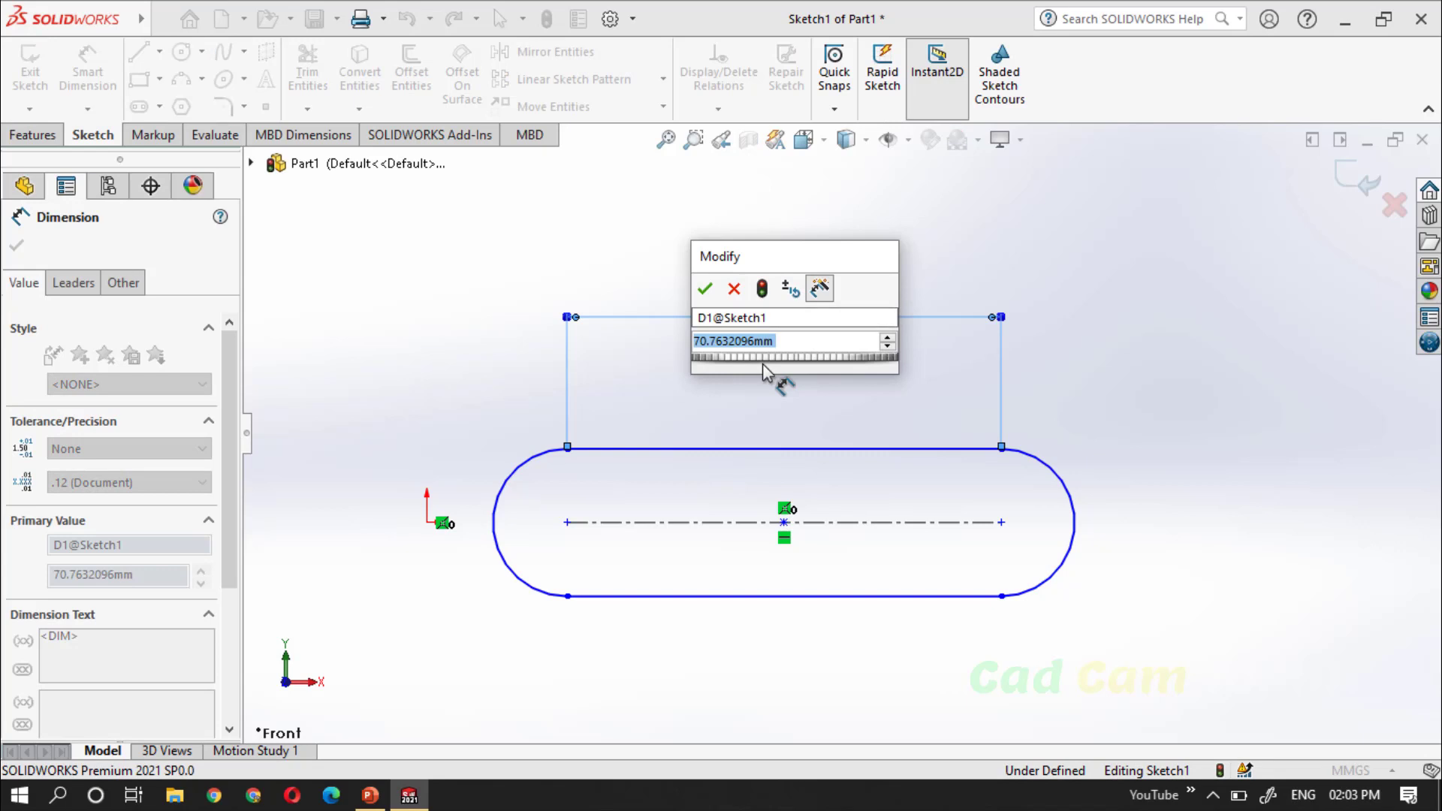
type("80")
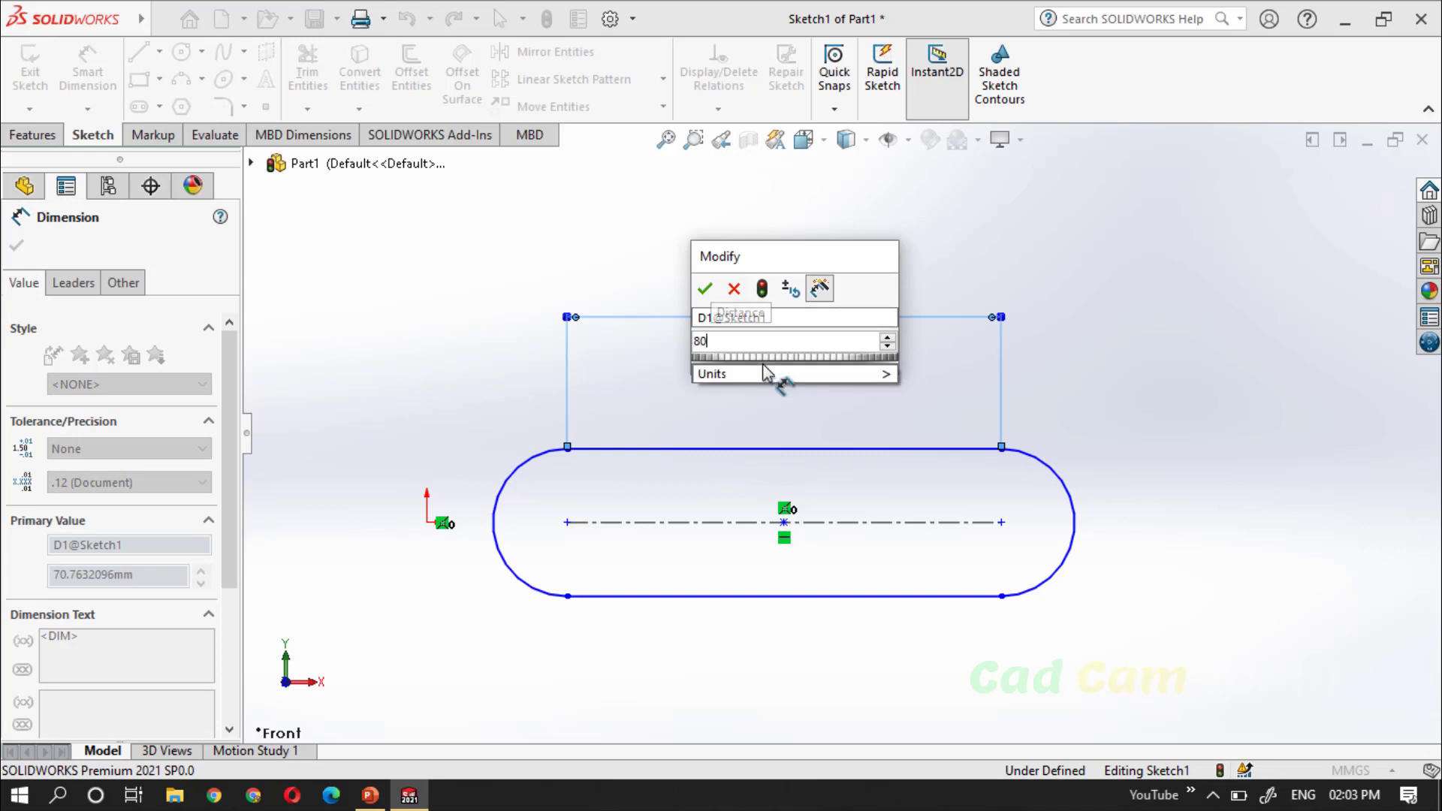
key("Return")
Sketch a horizontal centerpoint straight slot above and right of the first, about 42 mm from centre to arc centre and 28 mm wide
left_click(159, 106)
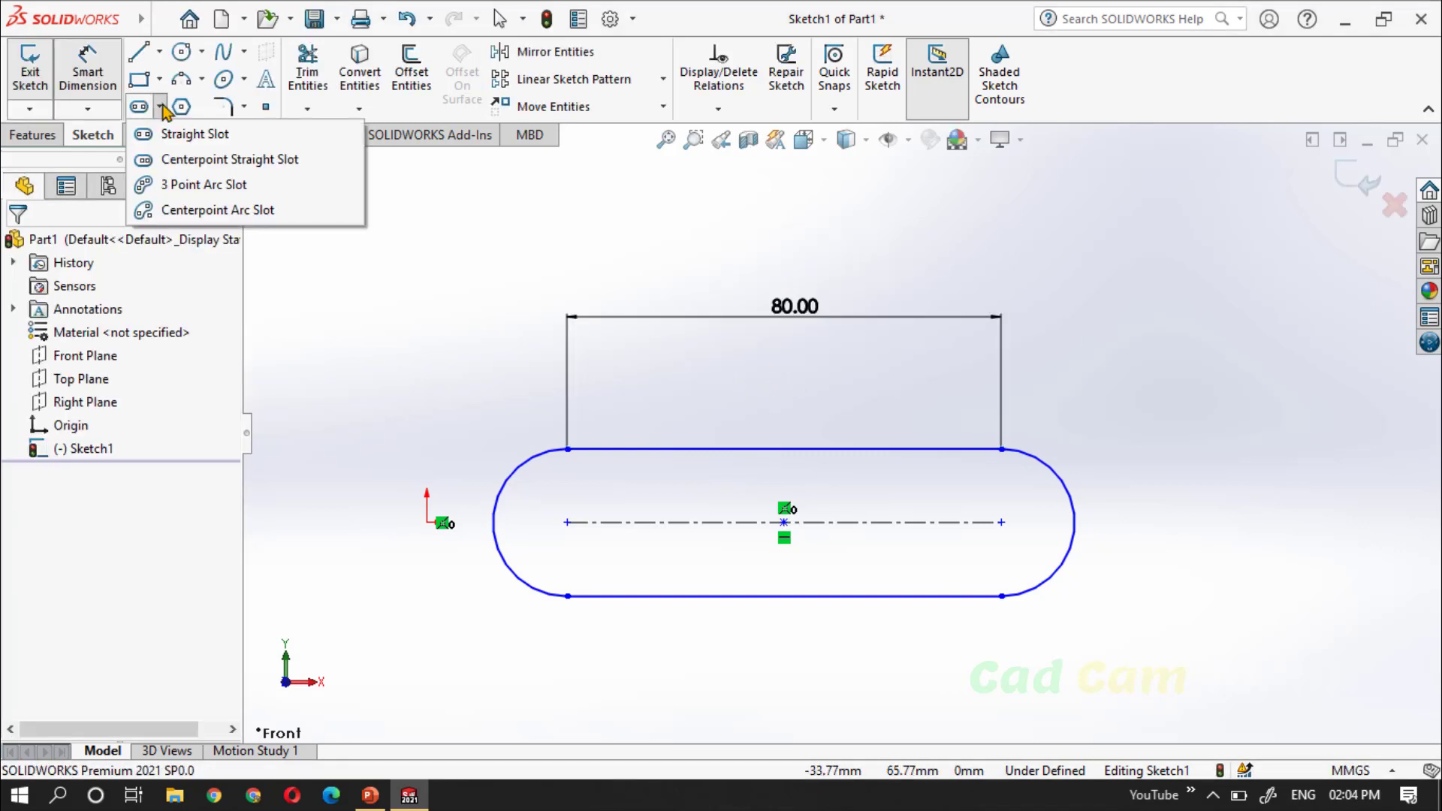
left_click(171, 166)
scroll(361, 333, "down", 2)
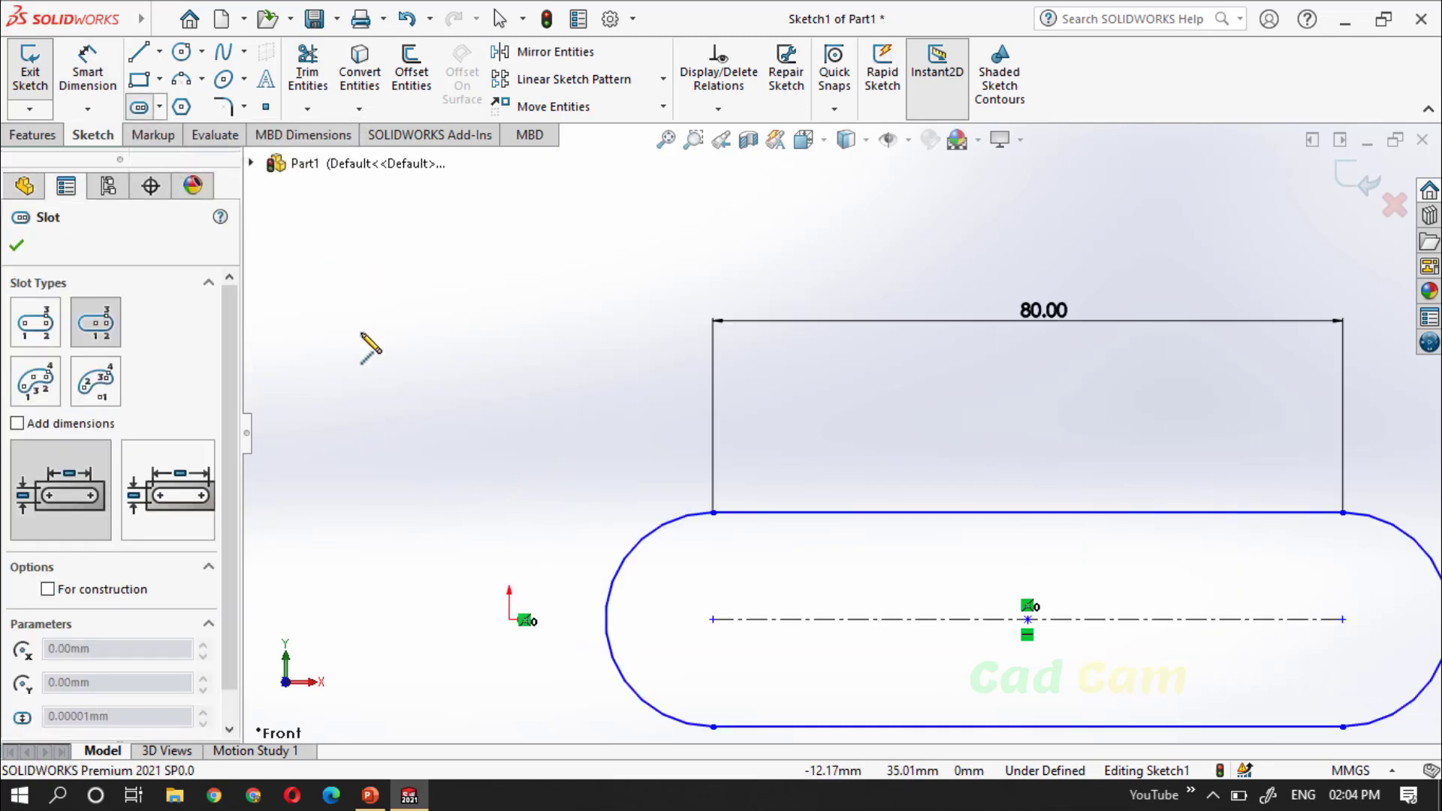
scroll(361, 334, "up", 8)
scroll(1217, 466, "down", 3)
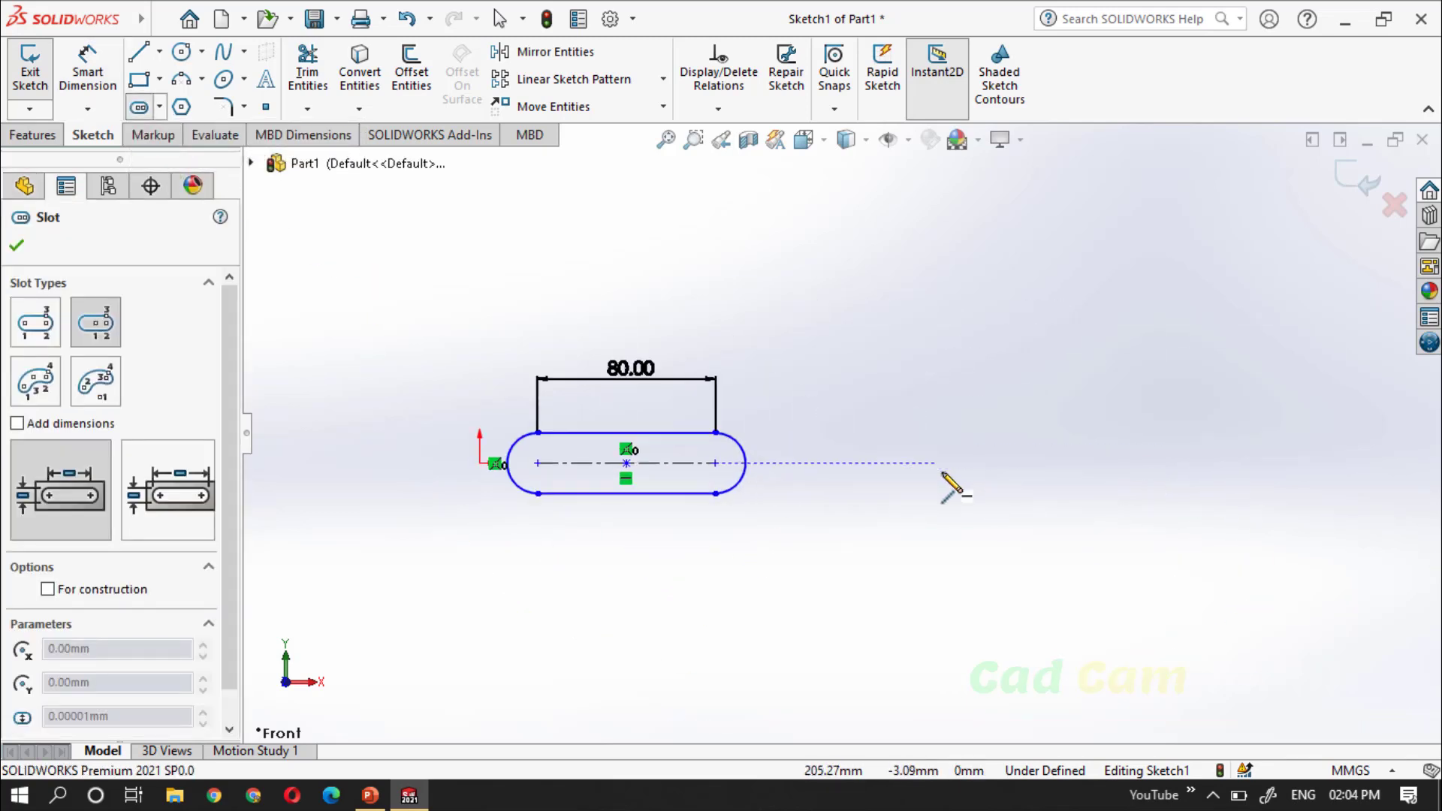
left_click(879, 361)
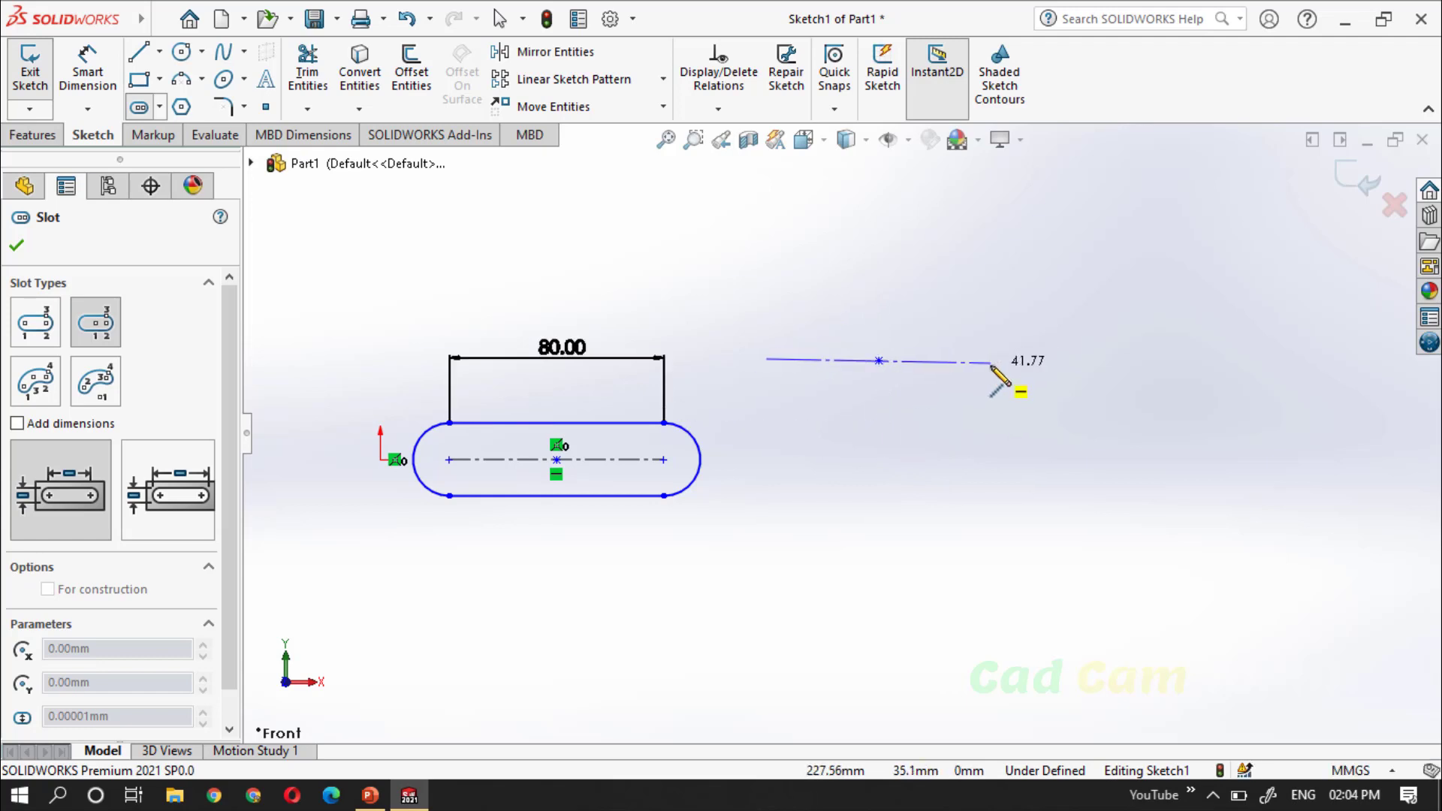
left_click(991, 362)
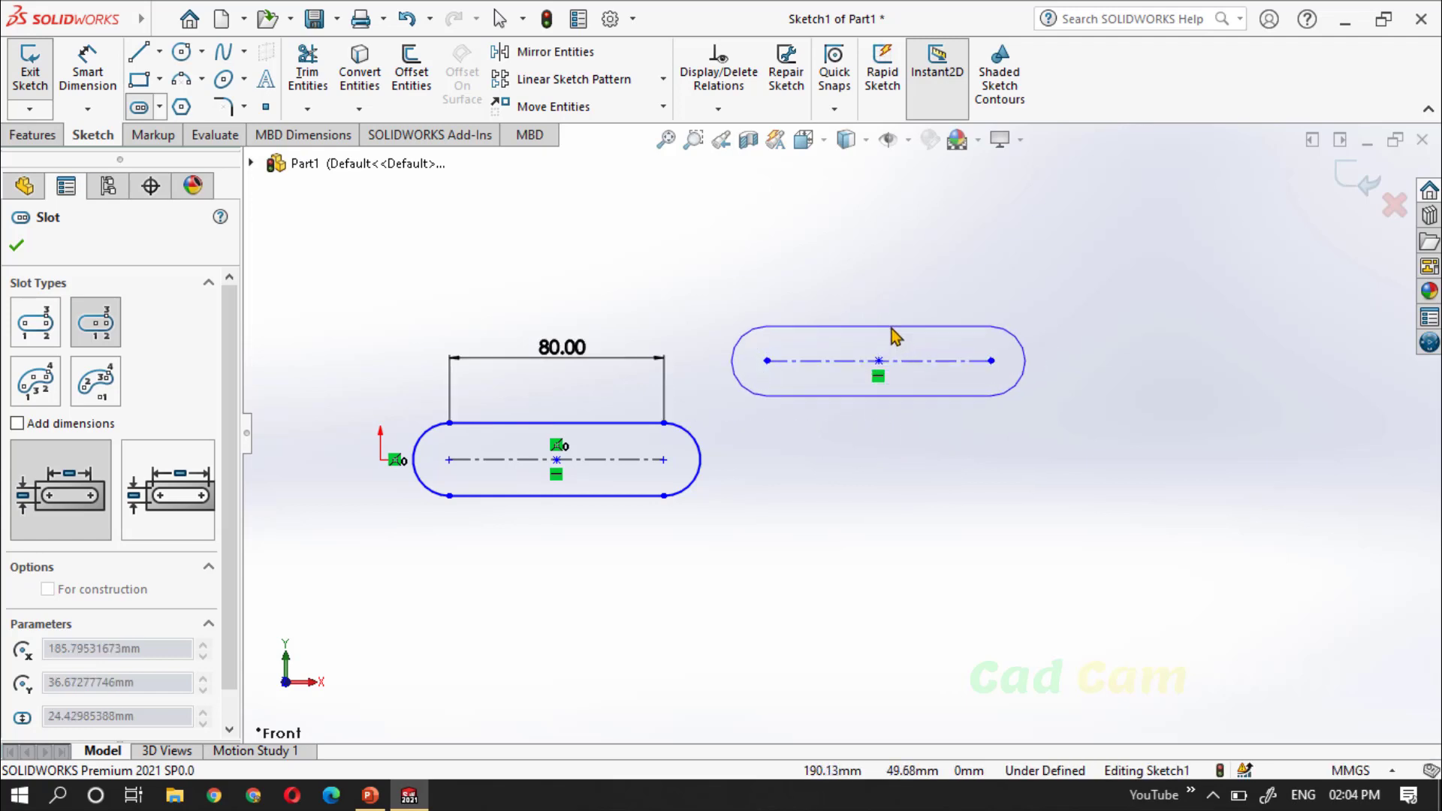
left_click(894, 333)
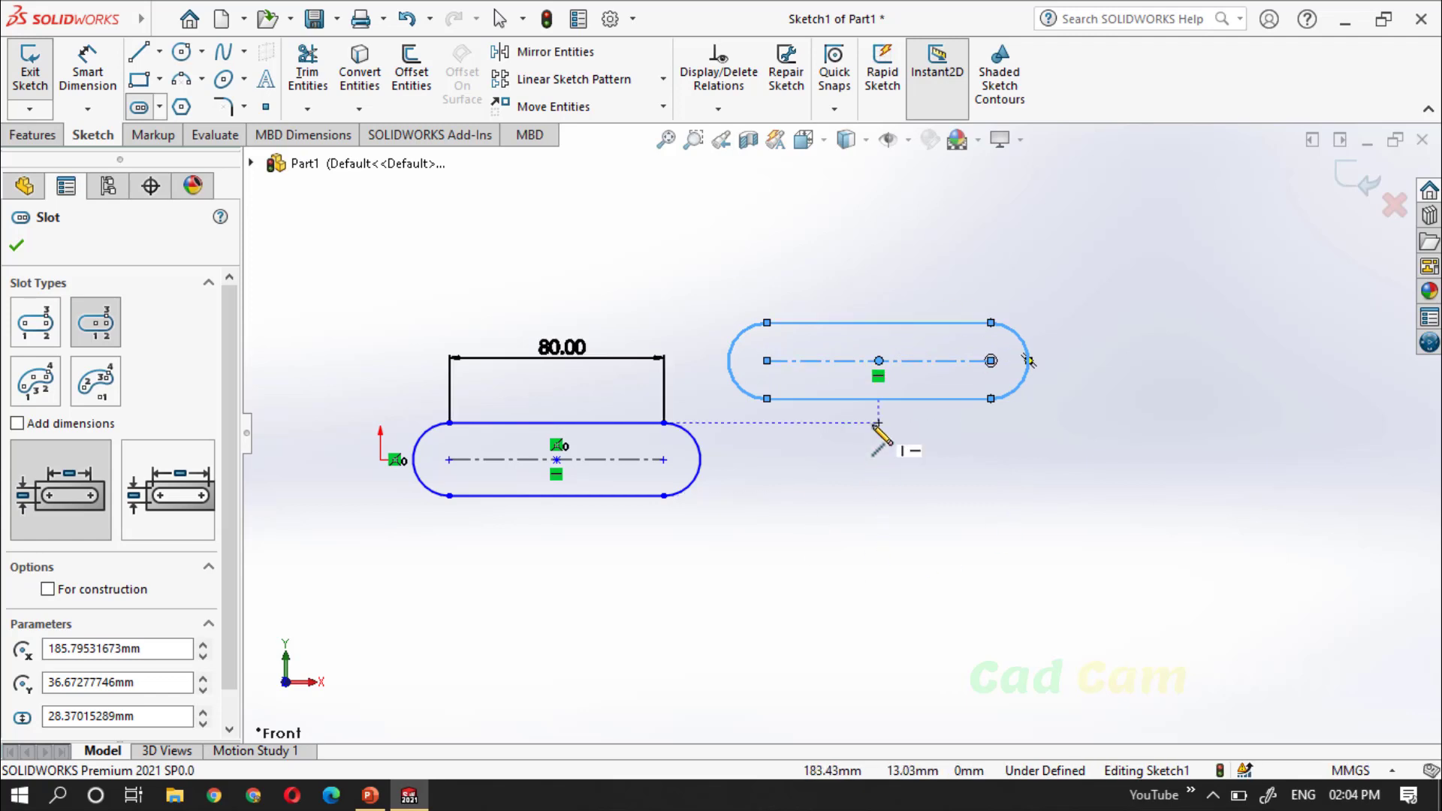
Sketch a 3 point arc slot below and right of the straight slots, about 54 mm in radius, 147° in sweep and 32 mm wide
left_click(48, 389)
scroll(471, 222, "up", 2)
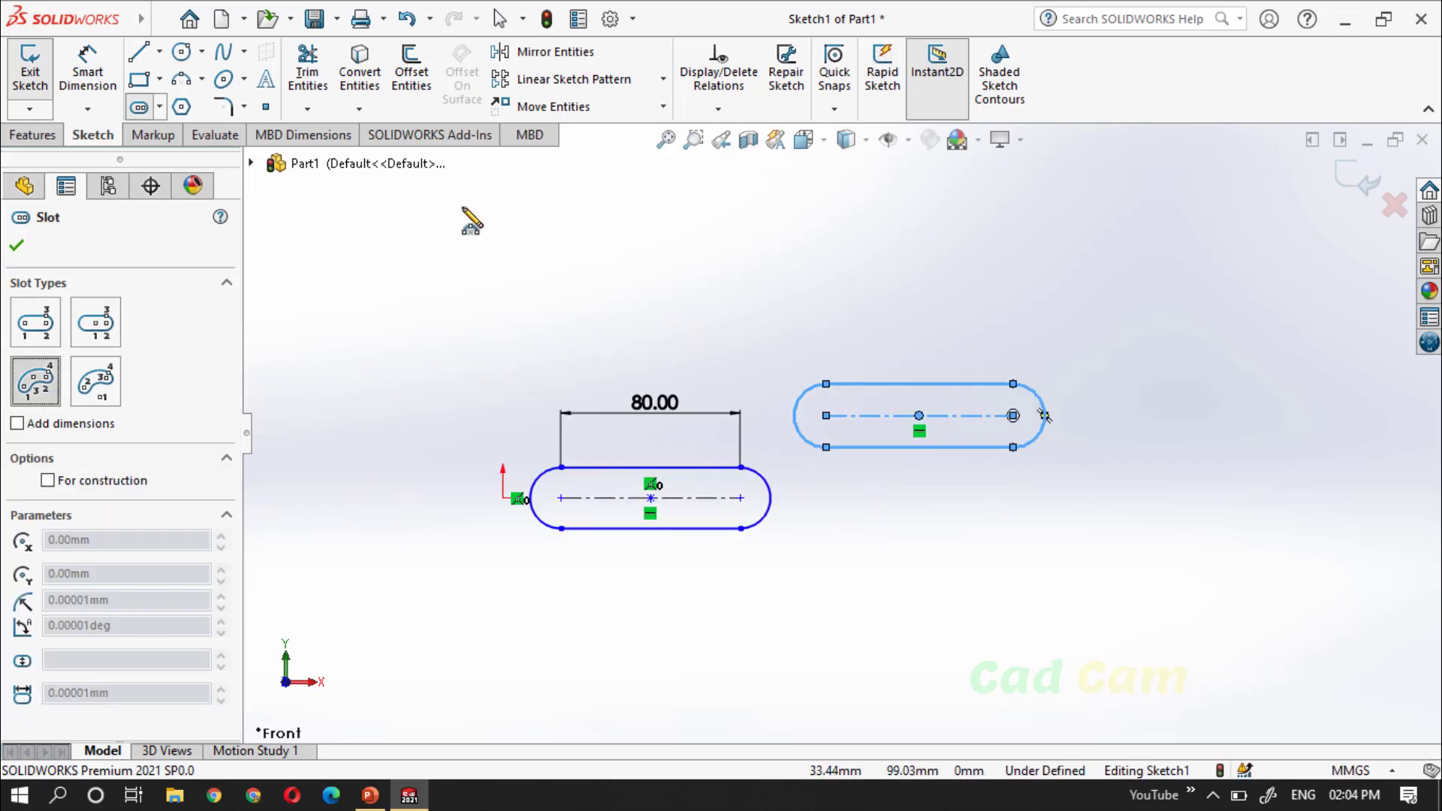
scroll(917, 606, "up", 2)
scroll(949, 634, "down", 2)
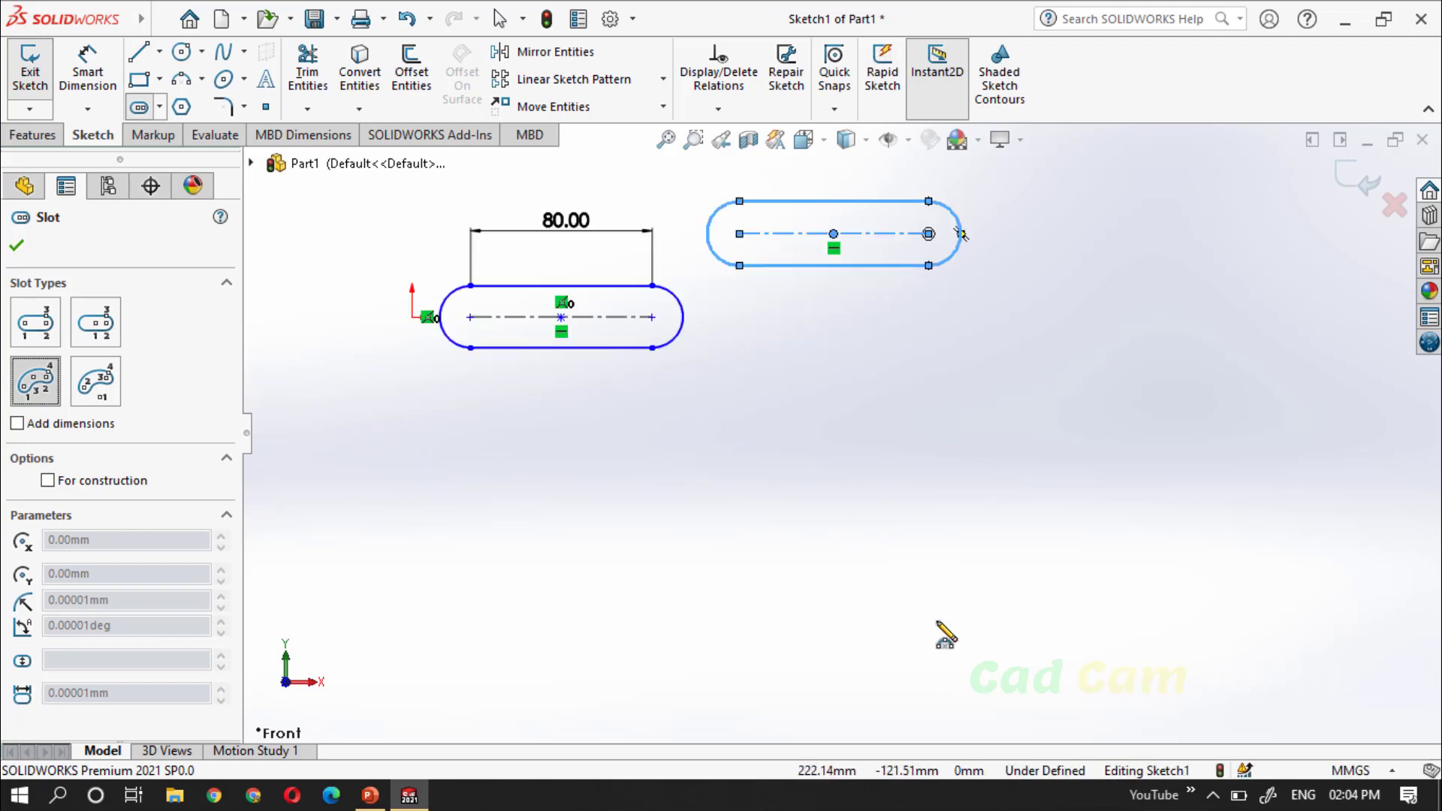
left_click(971, 516)
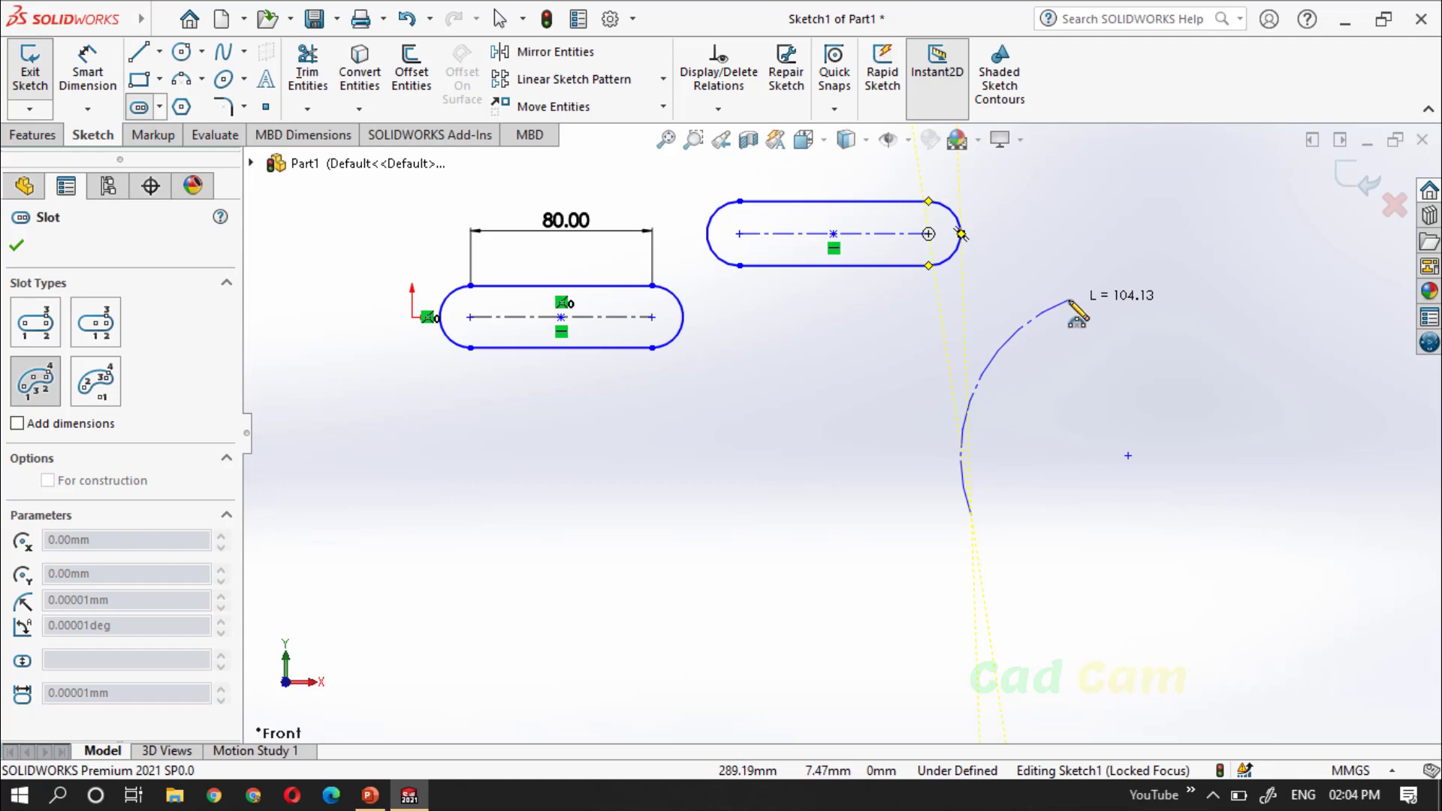
left_click(1069, 300)
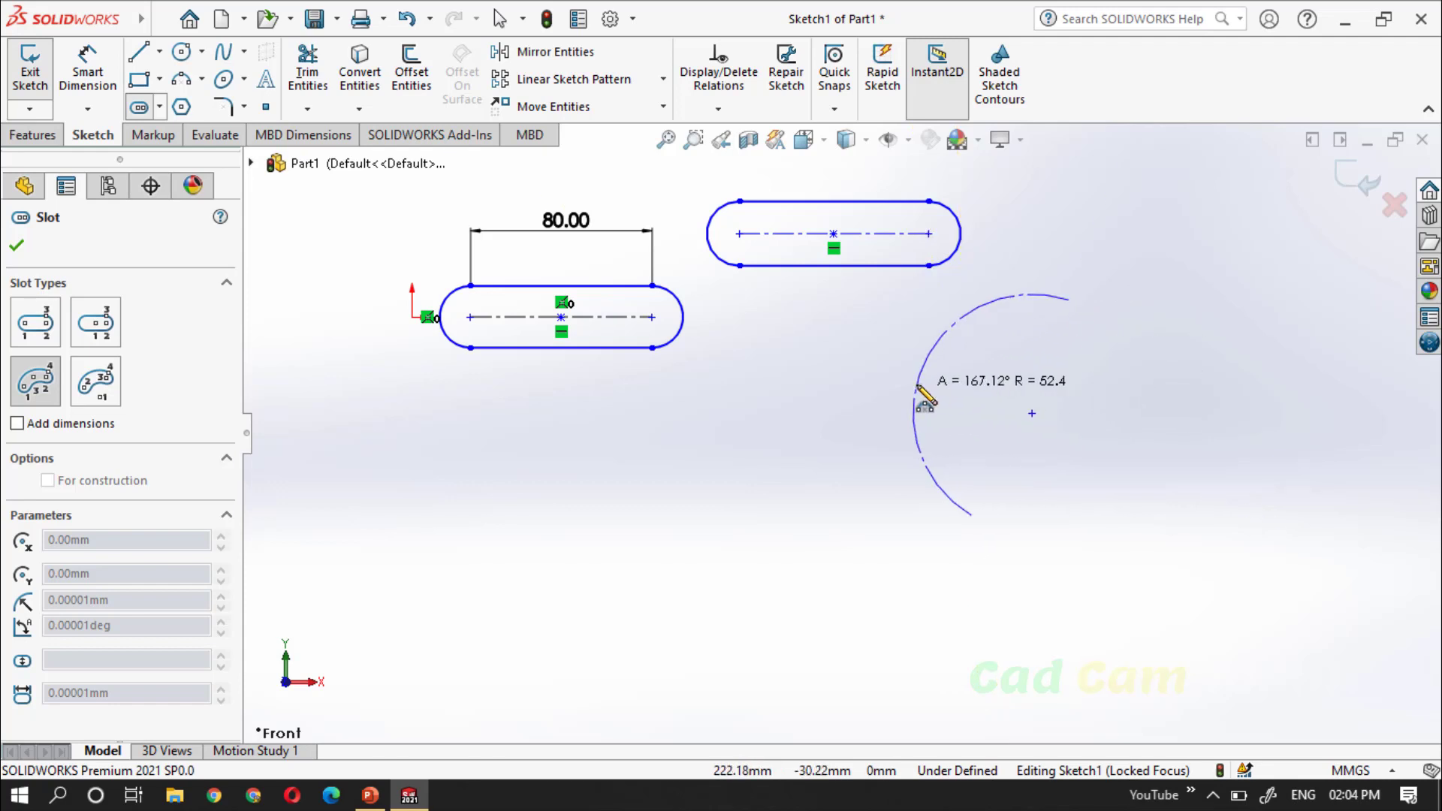
left_click(949, 361)
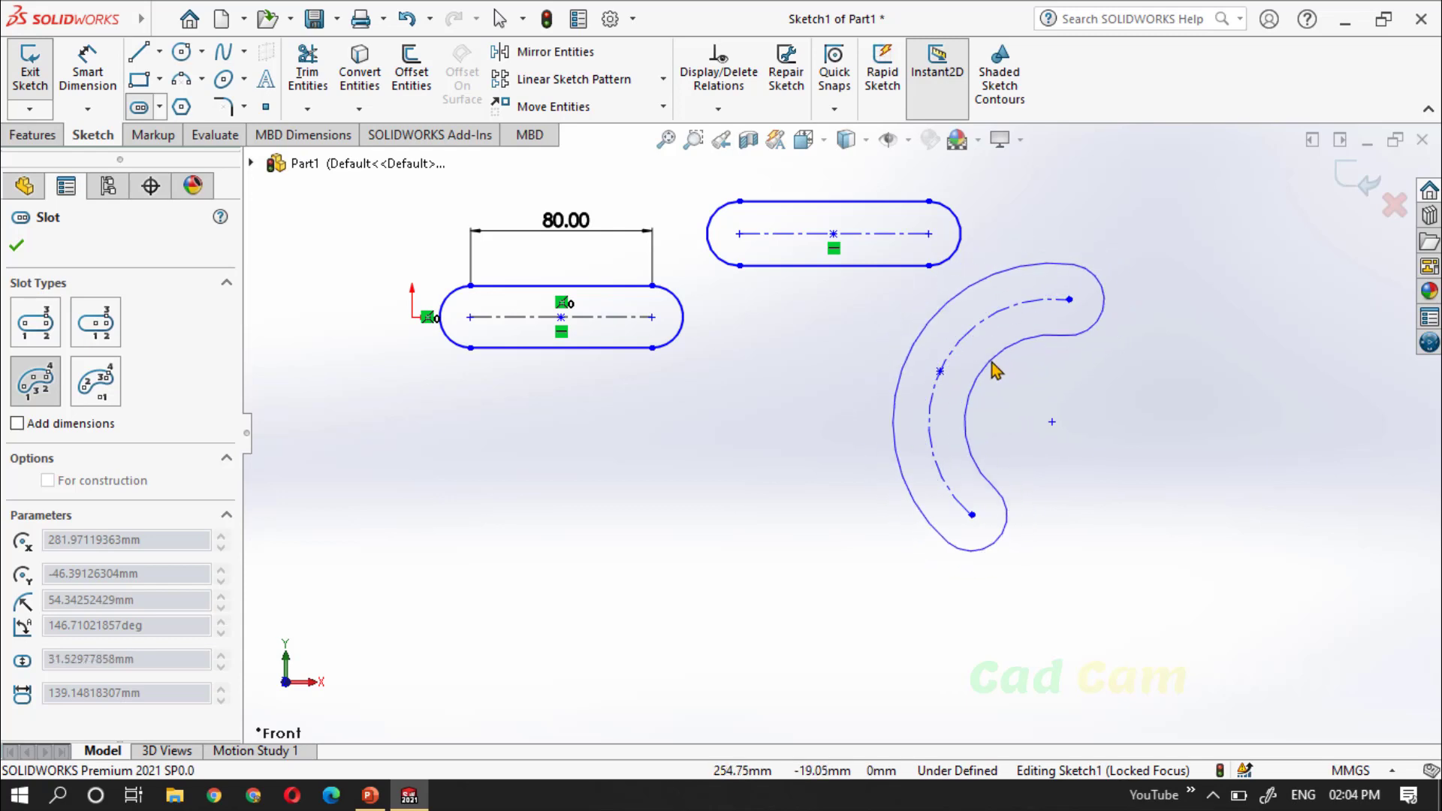
left_click(993, 371)
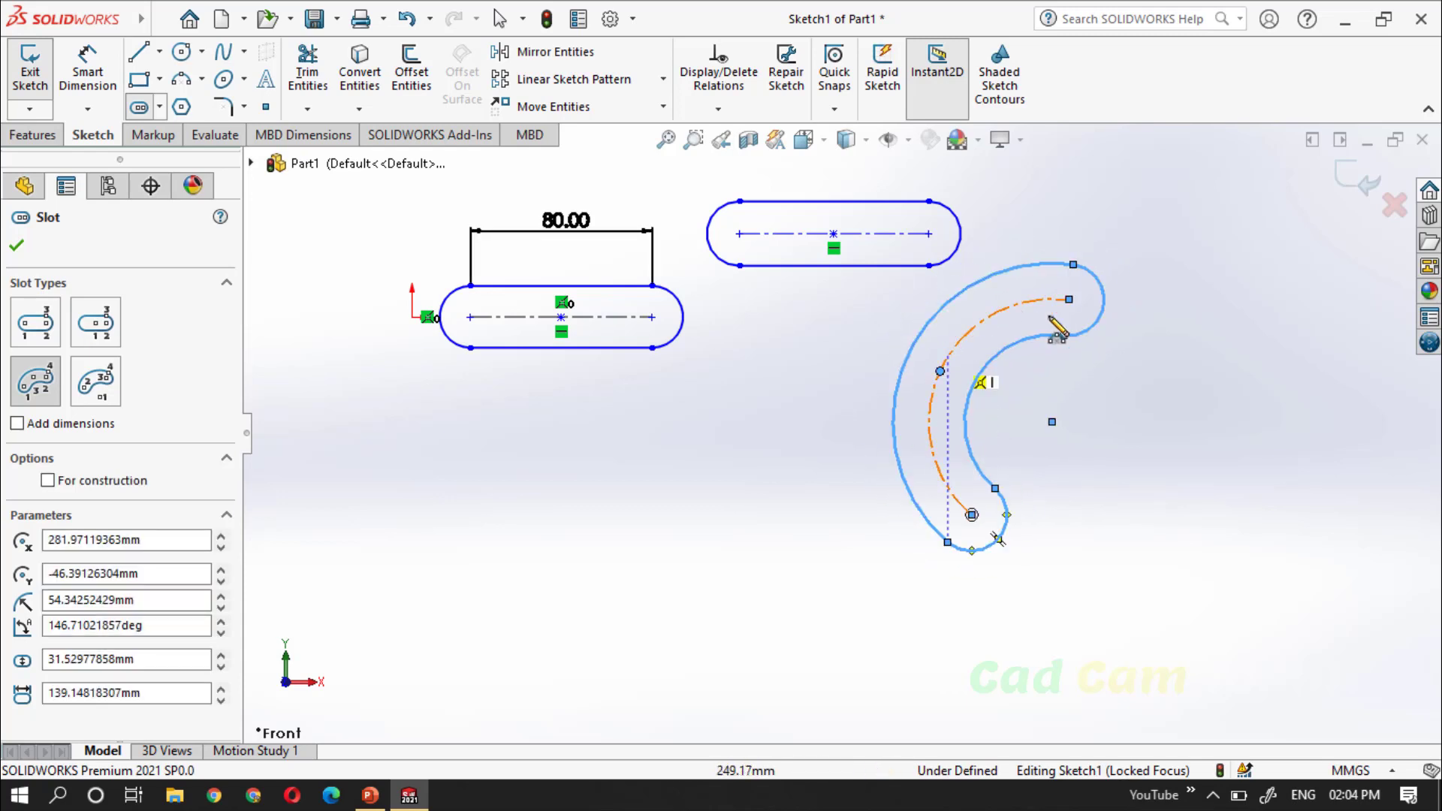
key("Escape")
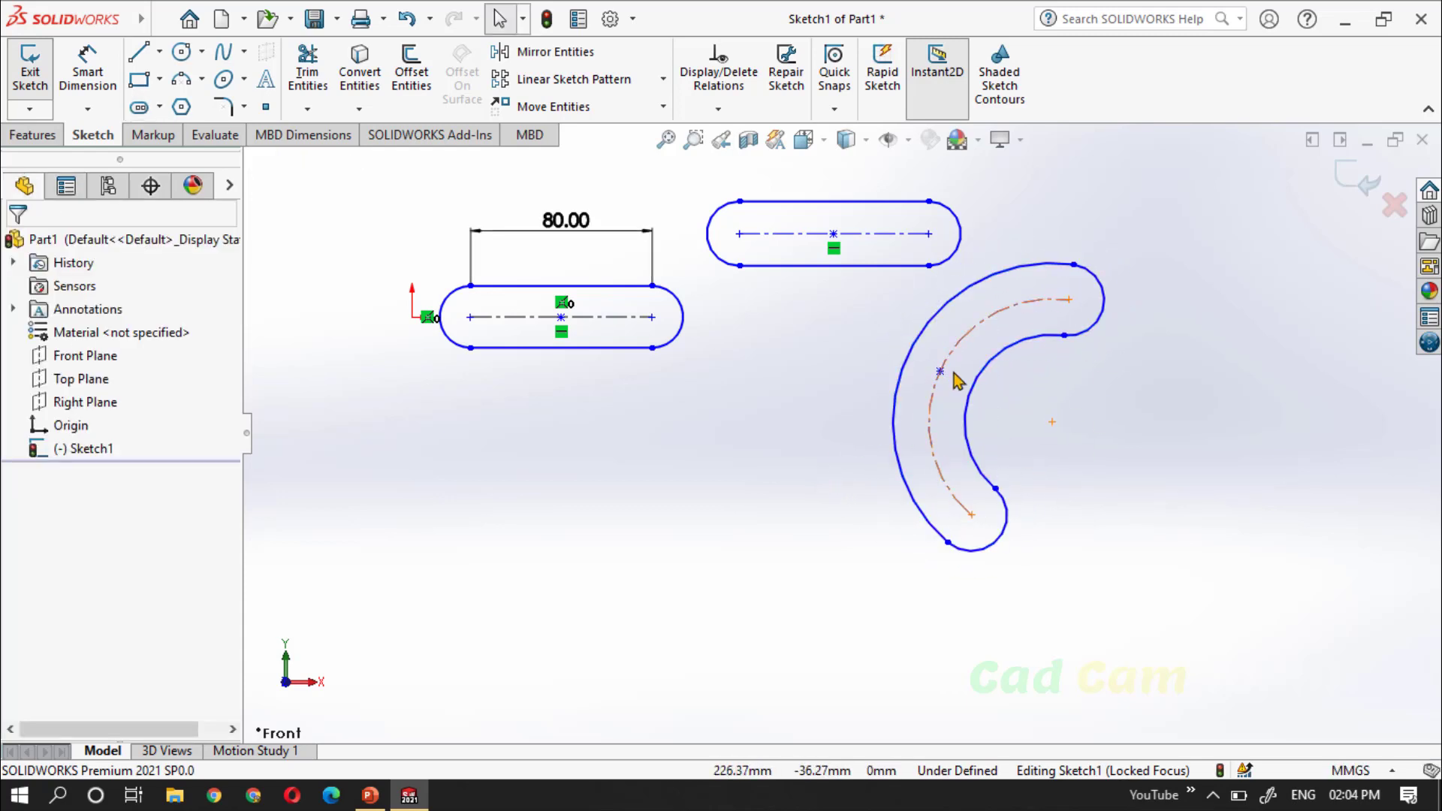
Try to reshape the 3 point arc slot by pulling its upper centreline endpoint down below the lower end
left_click_drag(1070, 299, 1110, 687)
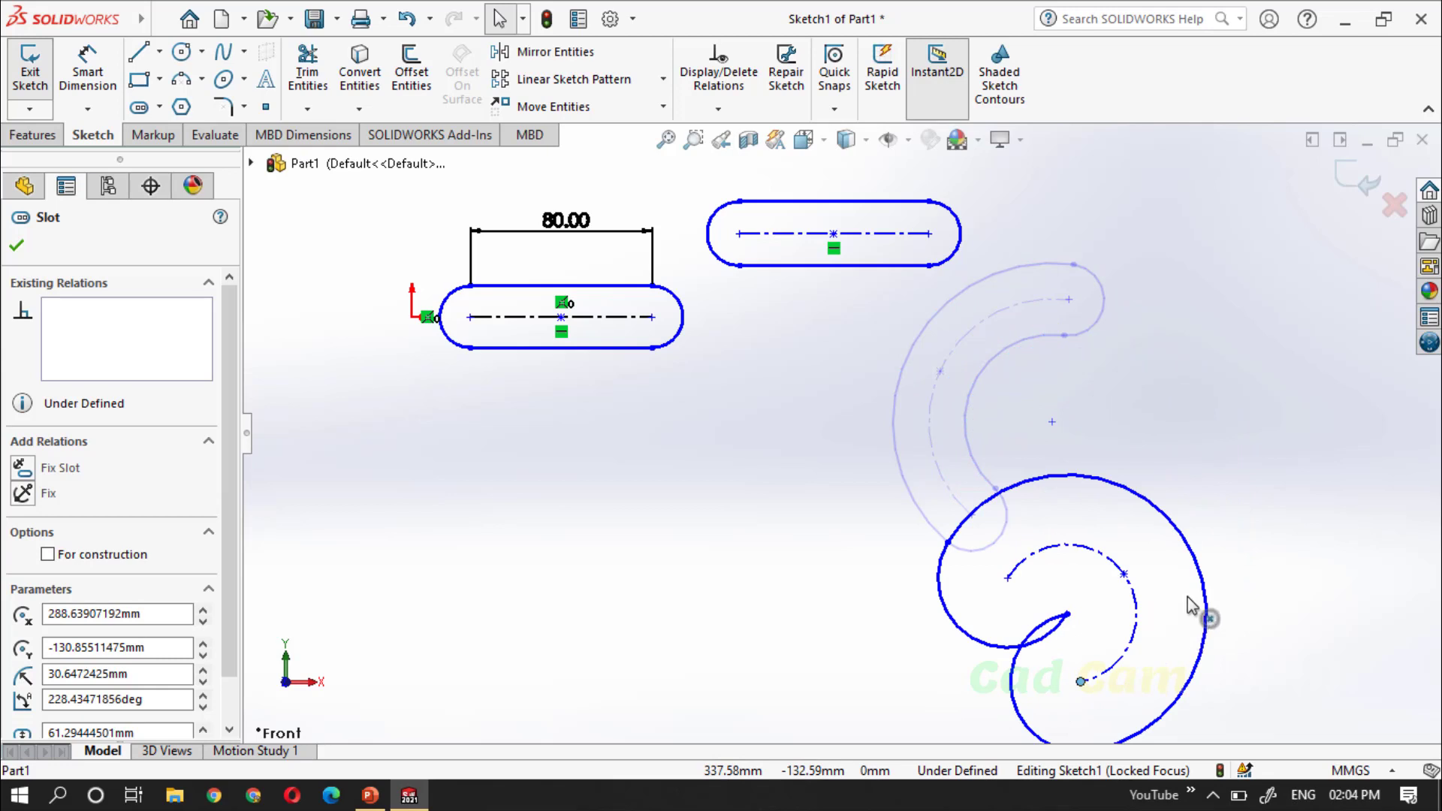
left_click_drag(1084, 372, 894, 453)
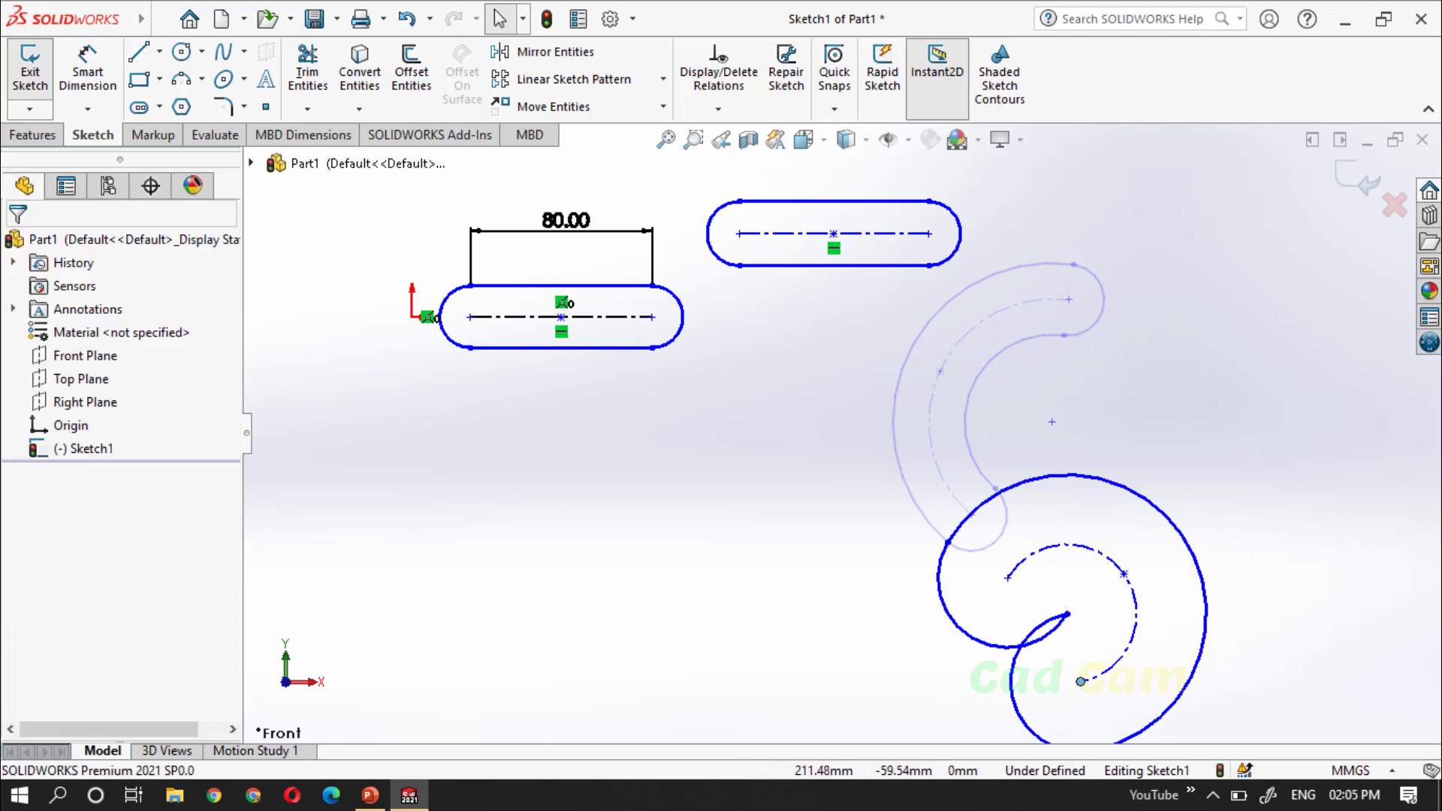
scroll(841, 432, "up", 2)
scroll(927, 386, "down", 1)
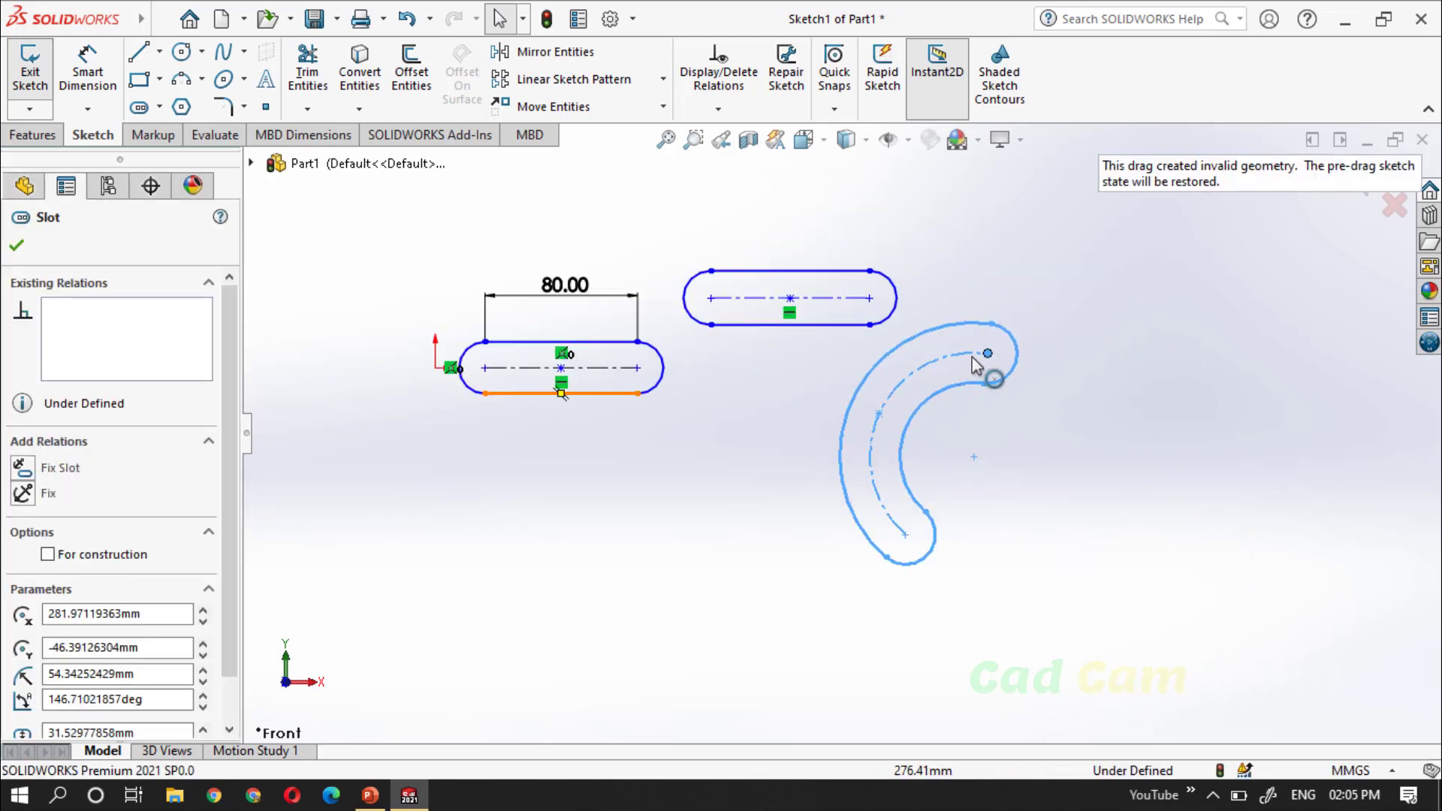
Move the arc slot's upper centreline endpoint down and to the right so the slot curls into a tight, wide shape
mouse_move(983, 359)
left_mouse_down()
mouse_move(1139, 389)
mouse_move(1120, 496)
mouse_move(1168, 579)
mouse_move(1101, 692)
mouse_move(955, 715)
mouse_move(1079, 731)
mouse_move(1165, 646)
mouse_move(1149, 601)
left_mouse_up()
scroll(1015, 387, "up", 4)
scroll(973, 578, "down", 4)
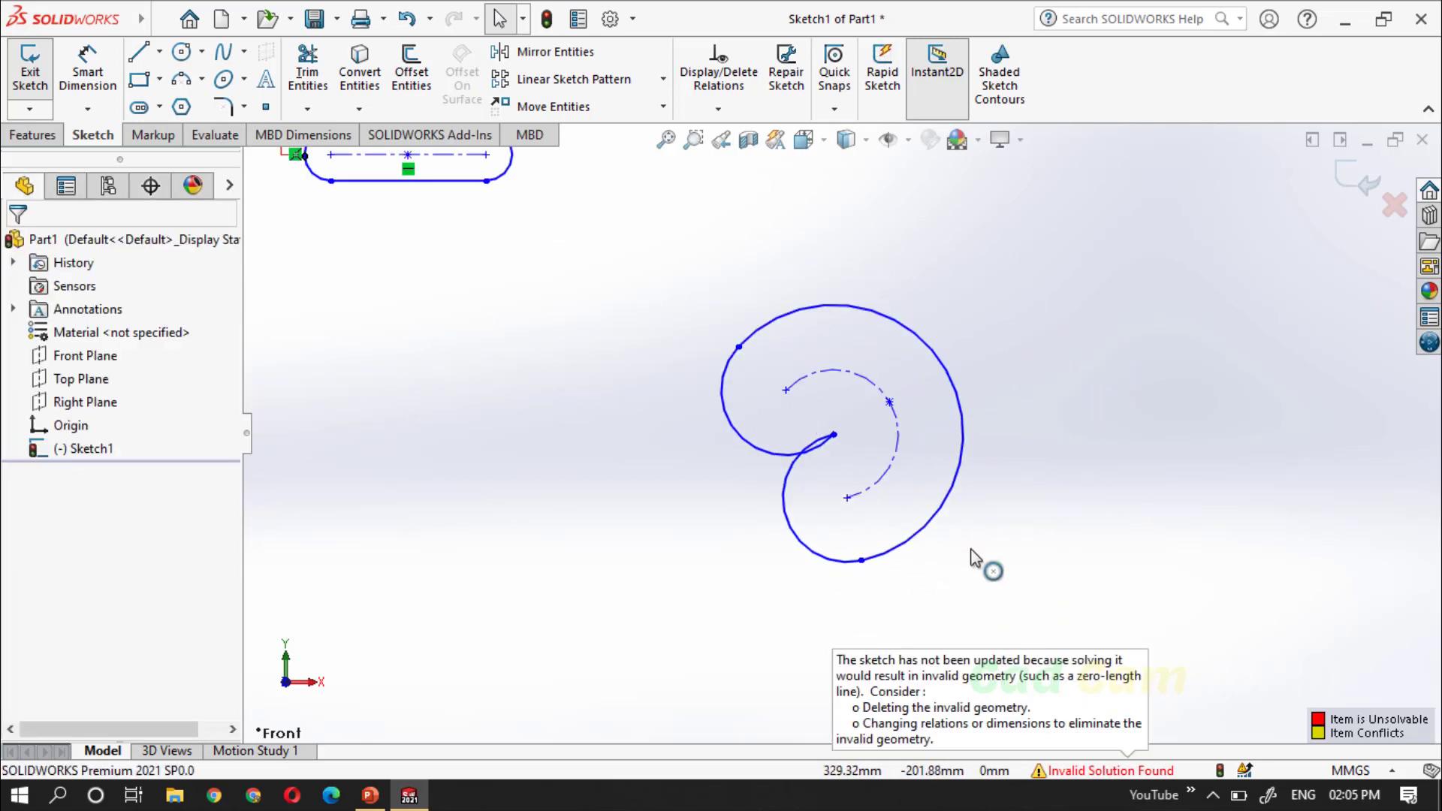
scroll(1016, 510, "up", 2)
scroll(846, 312, "up", 2)
scroll(856, 313, "down", 3)
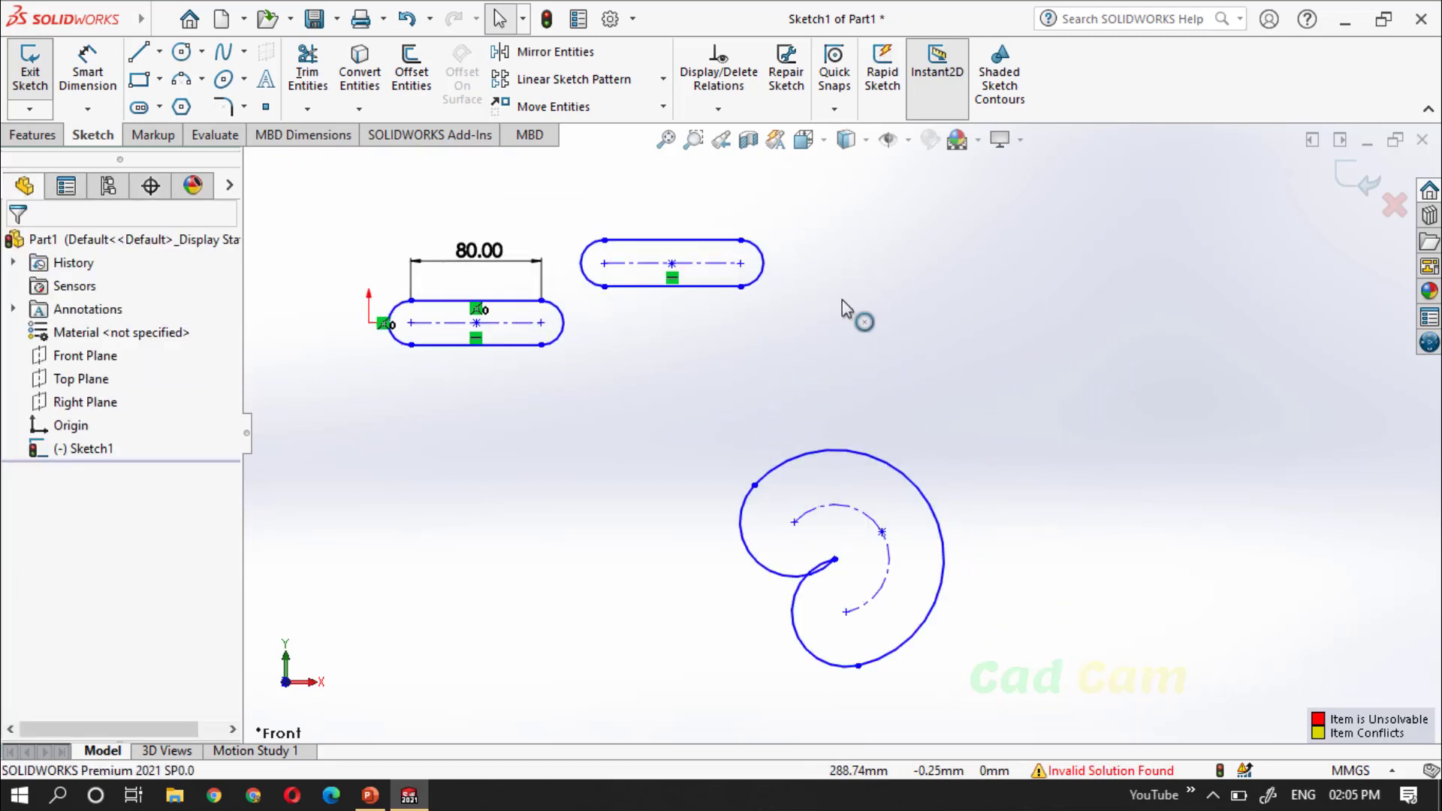
scroll(856, 313, "up", 2)
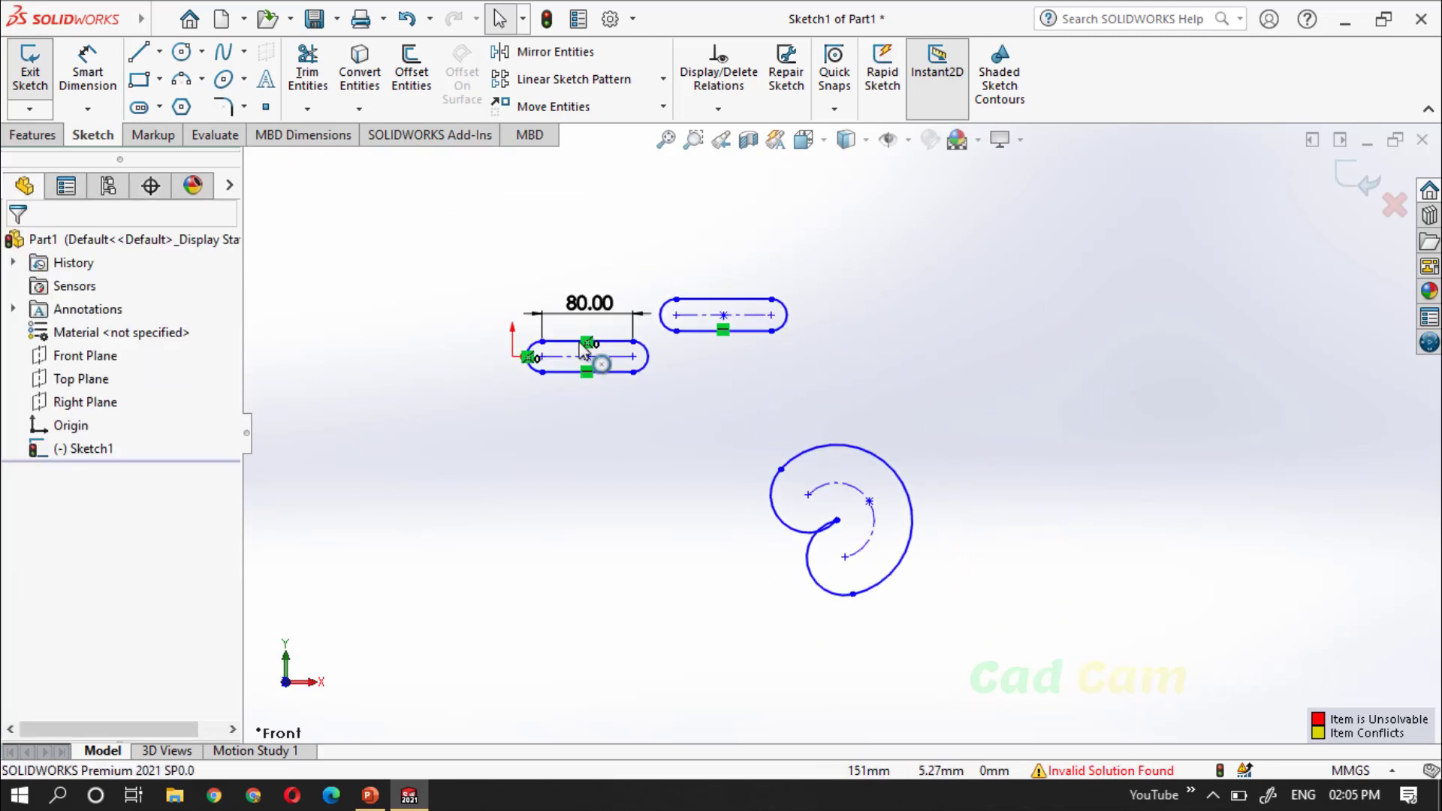
Sketch a centerpoint arc slot to the right of the straight slots, sweeping clockwise from directly above its centre to the lower right
left_click(161, 108)
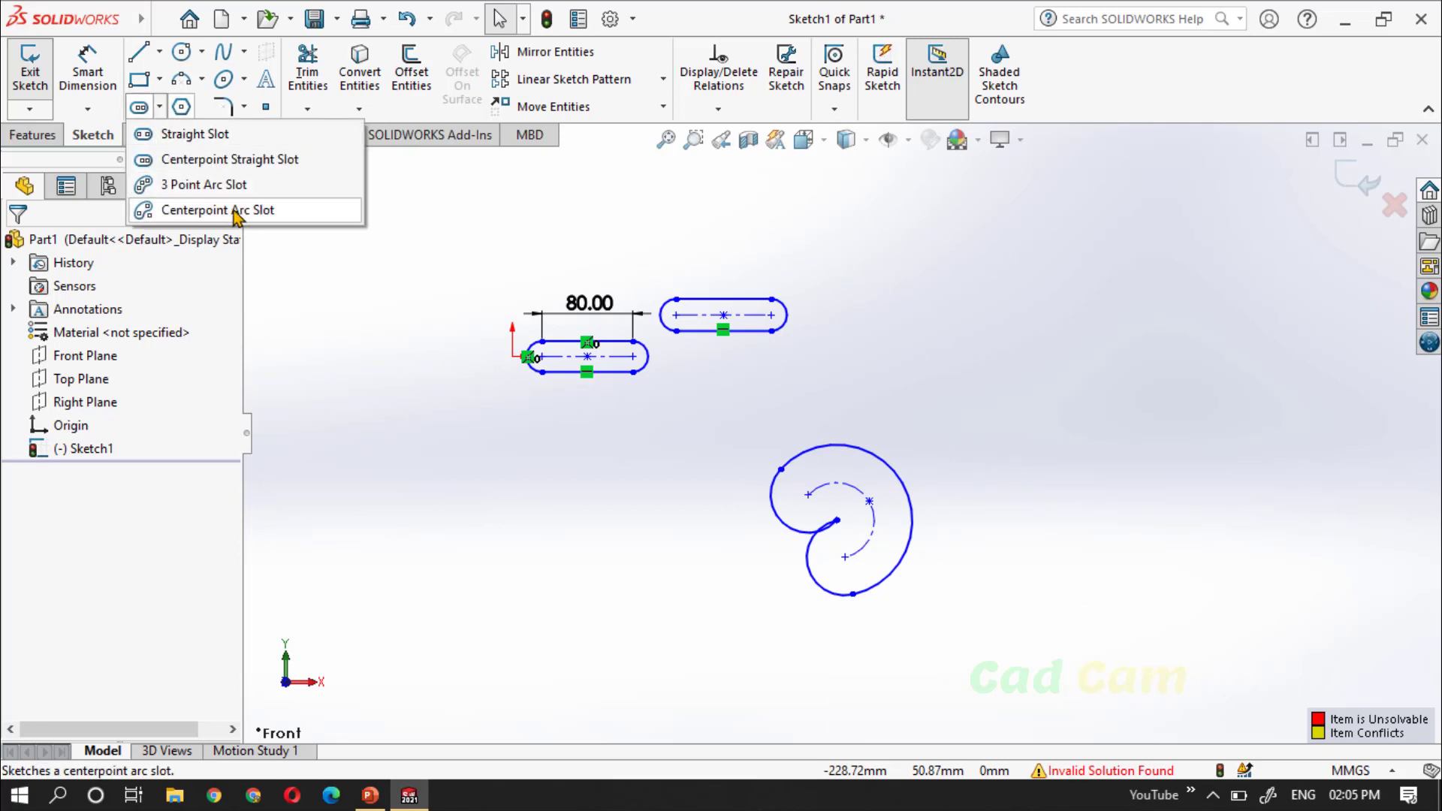
left_click(268, 211)
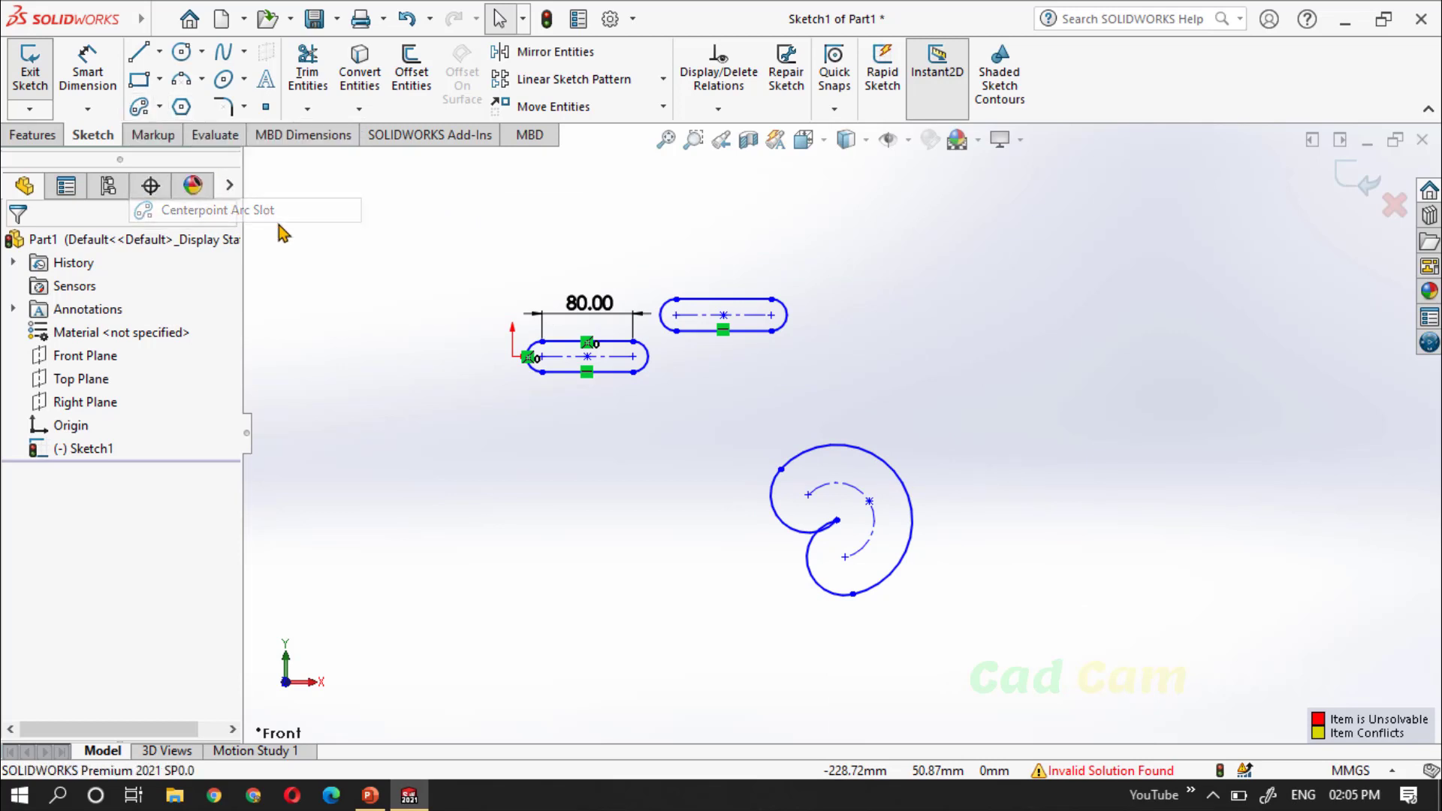
left_click(963, 330)
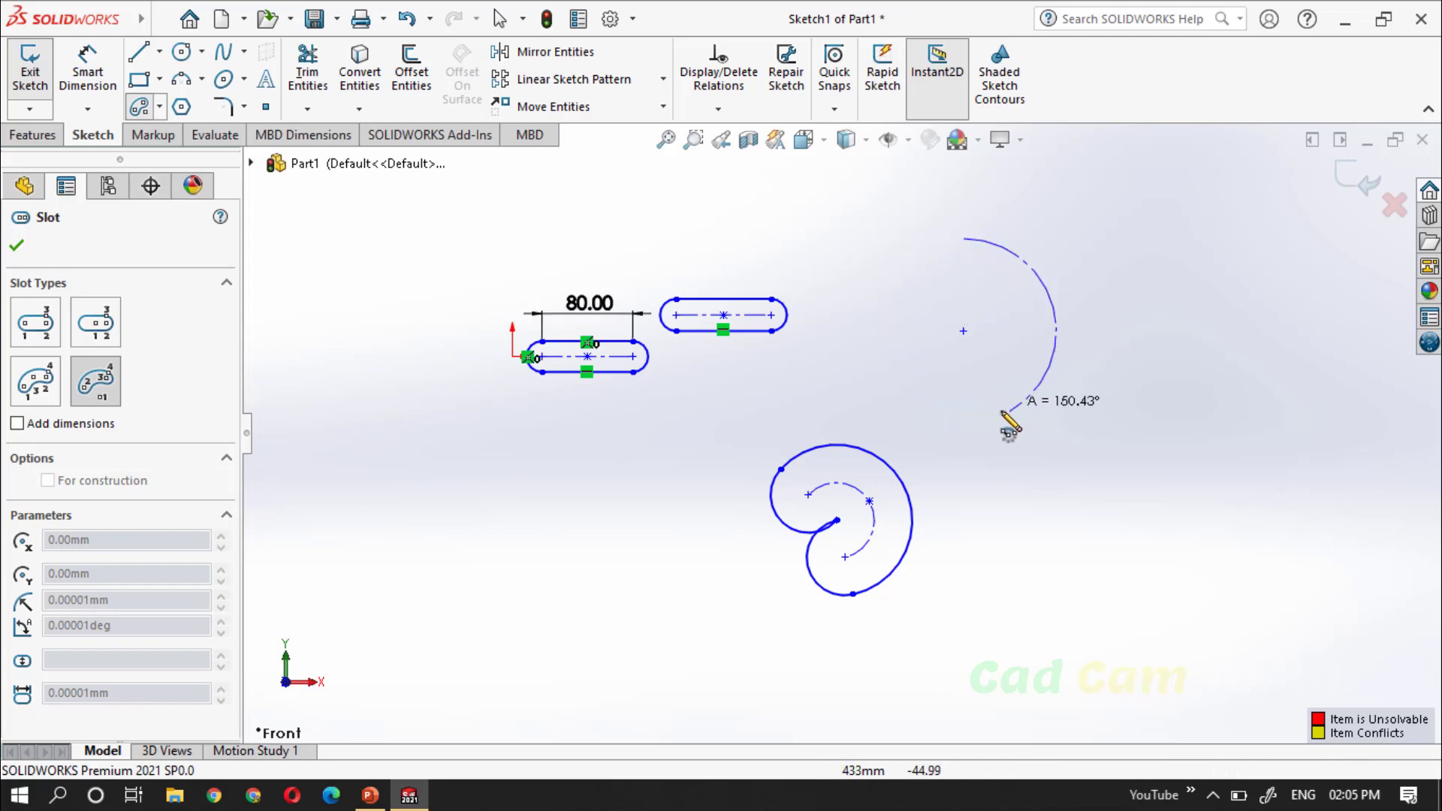
left_click(1045, 386)
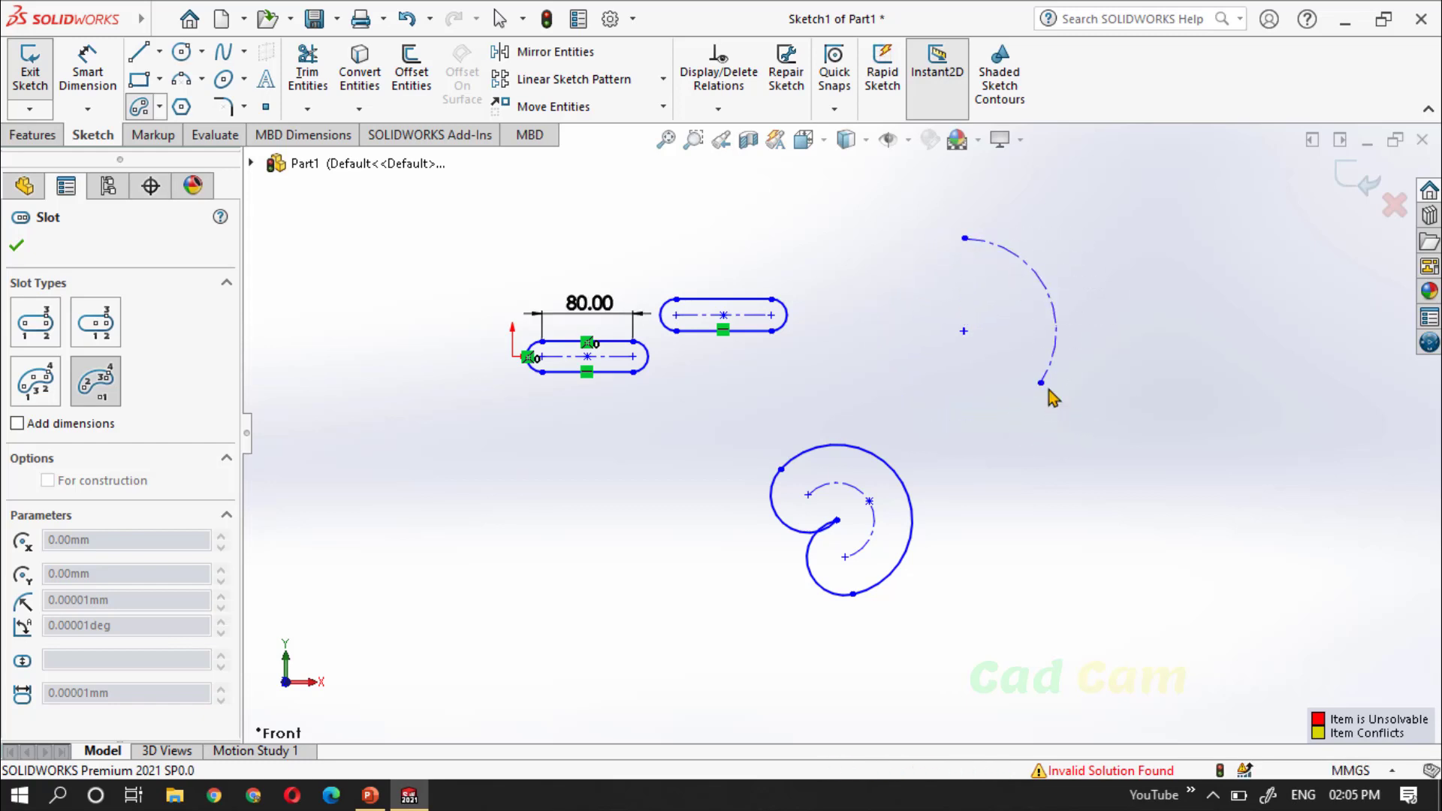
left_click(1060, 404)
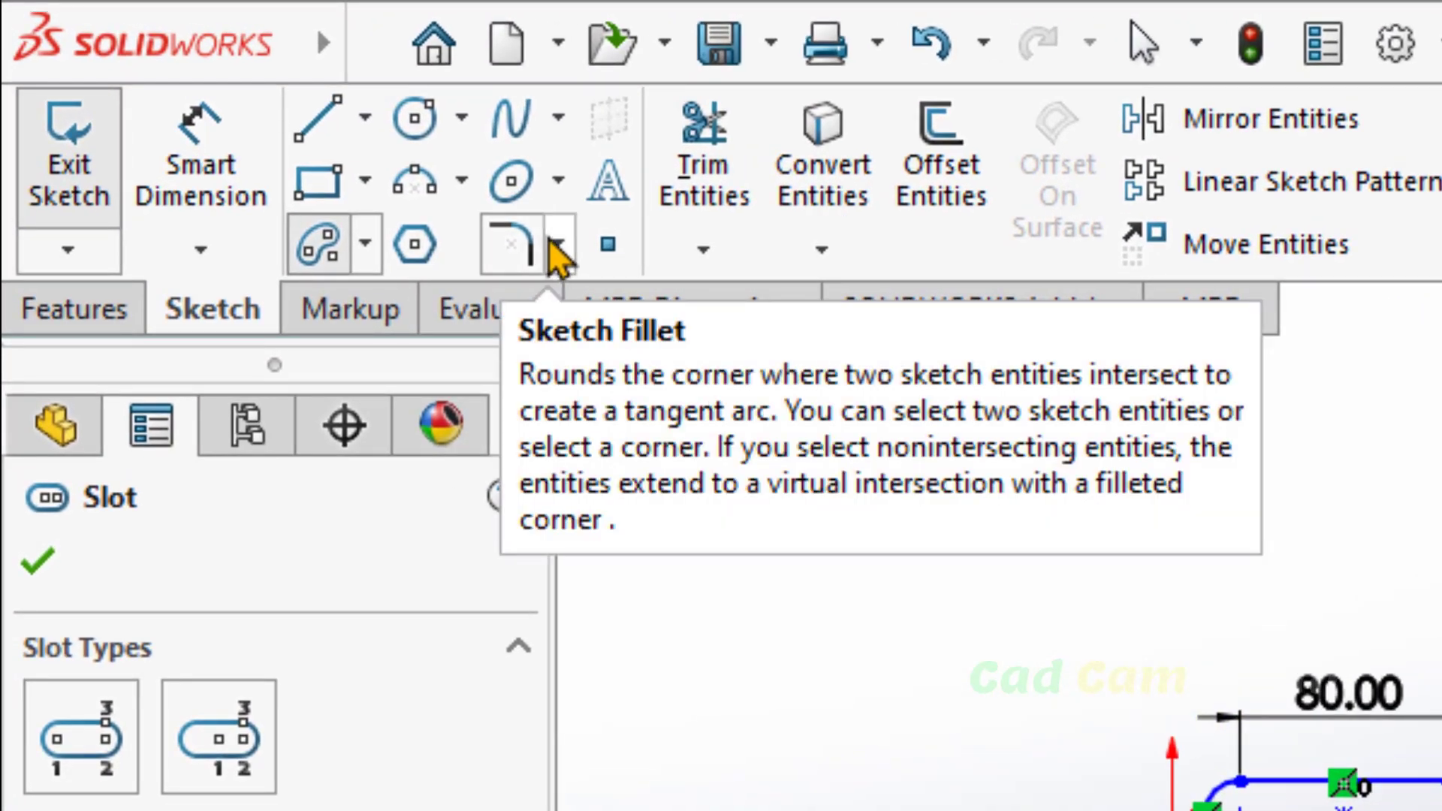
Sketch a horizontal ellipse below and left of the slots, with radii of about 115 mm and 33 mm
left_click(556, 179)
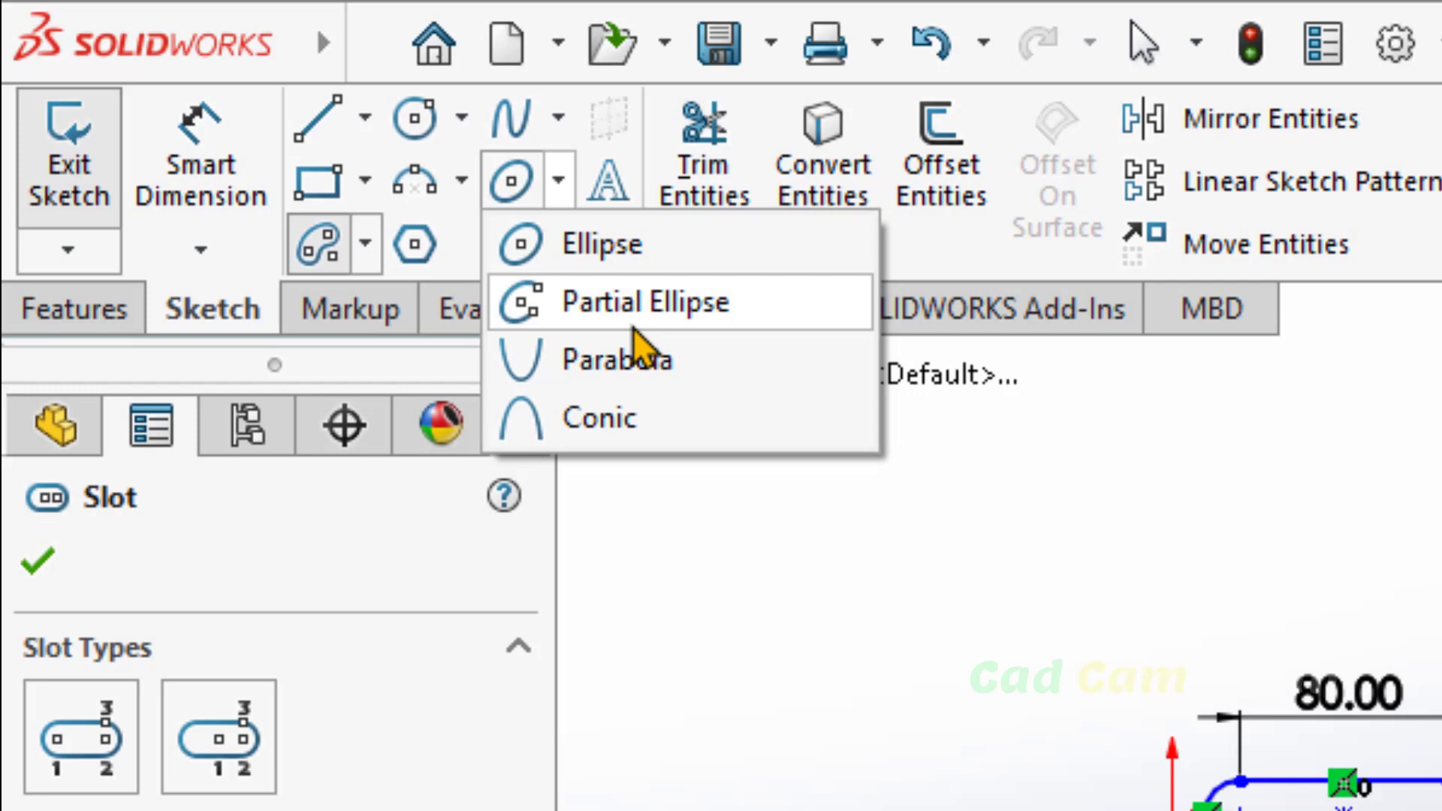
left_click(597, 244)
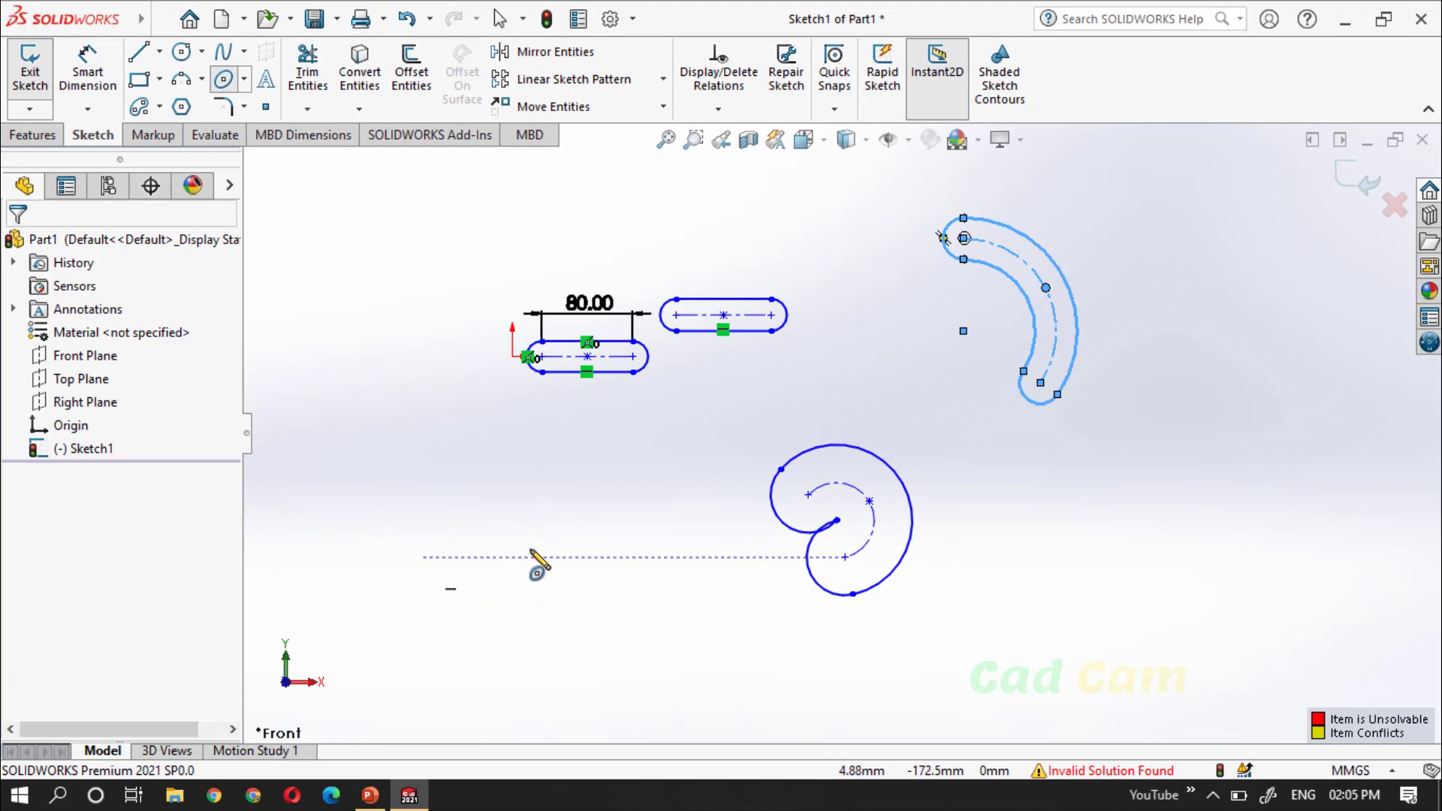
left_click(419, 557)
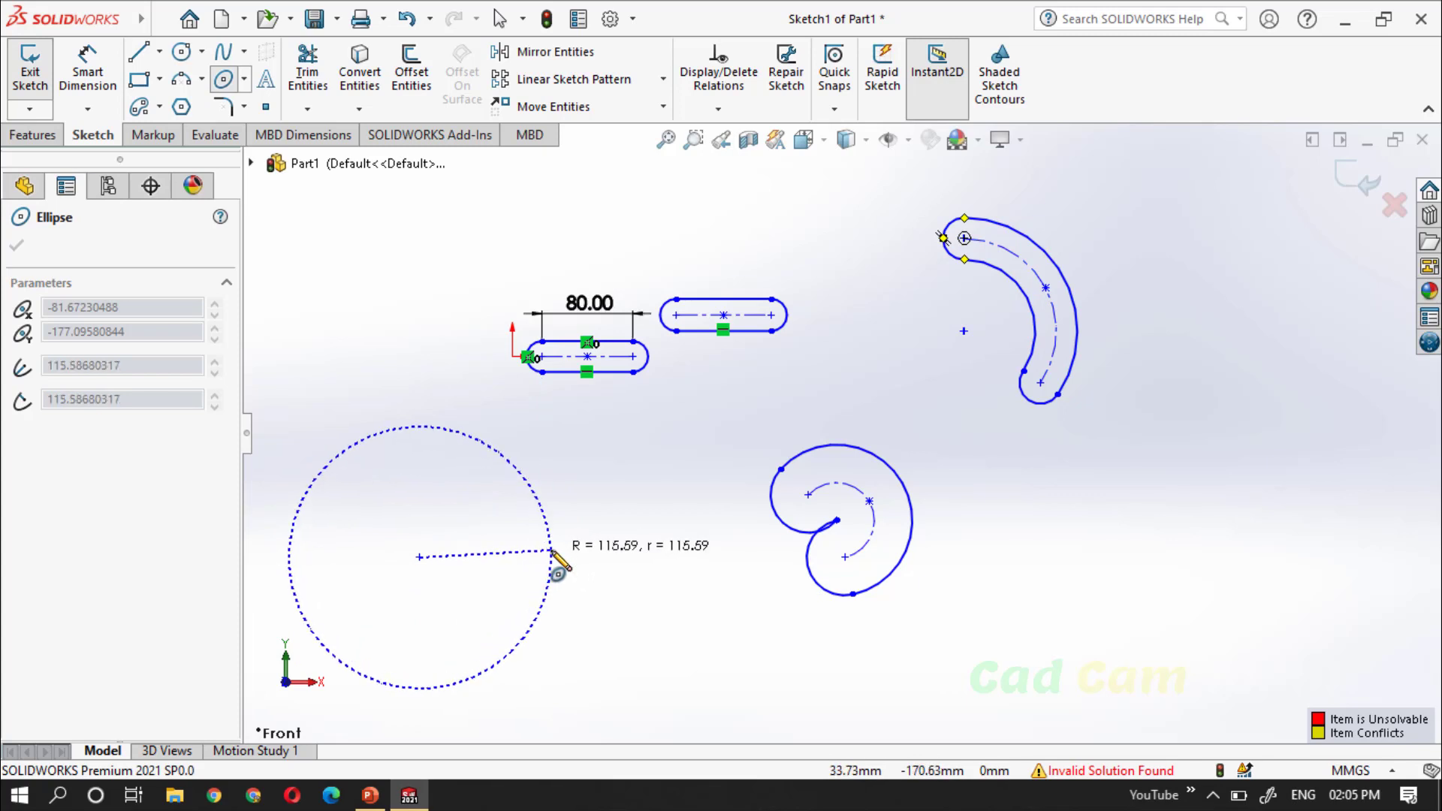
left_click(552, 557)
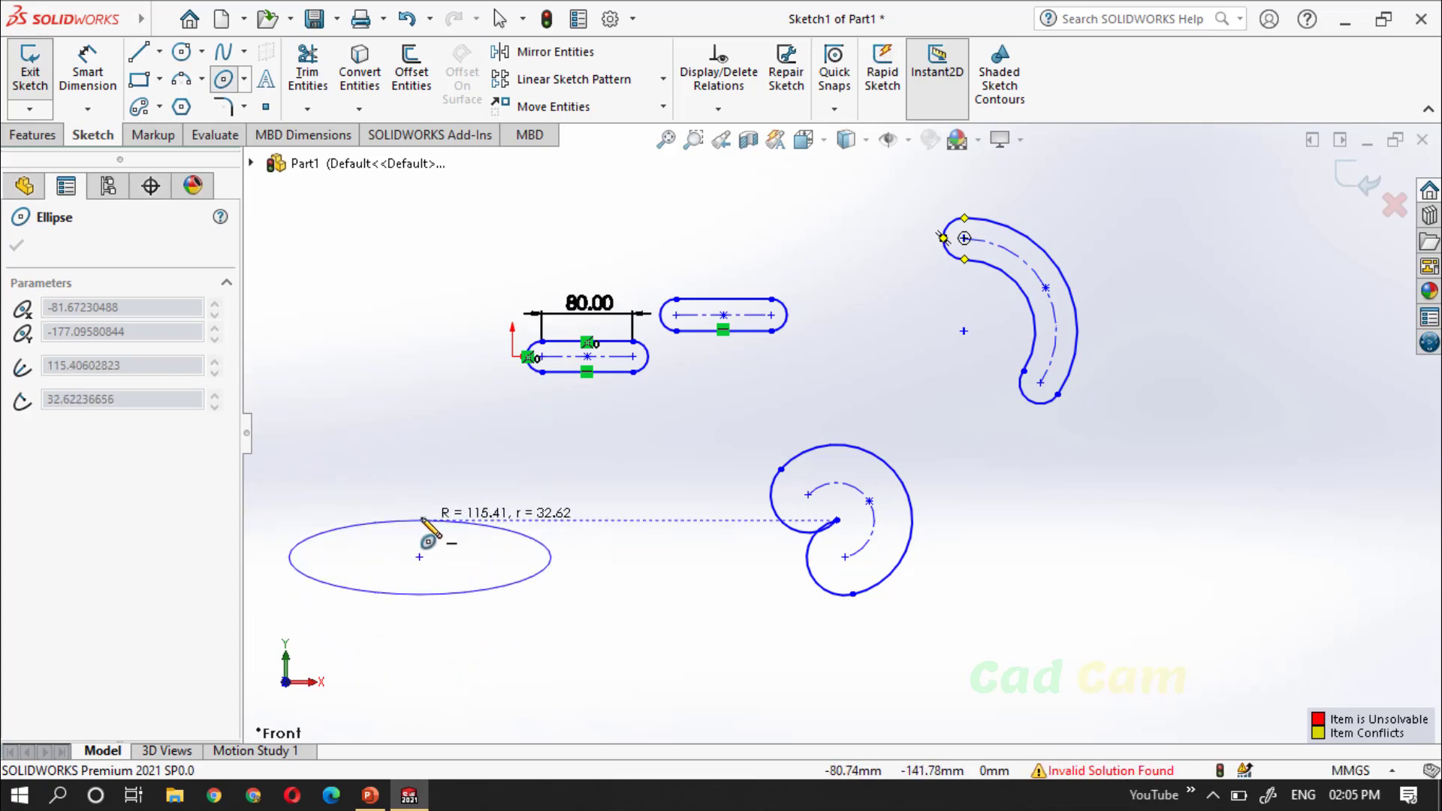
left_click(422, 520)
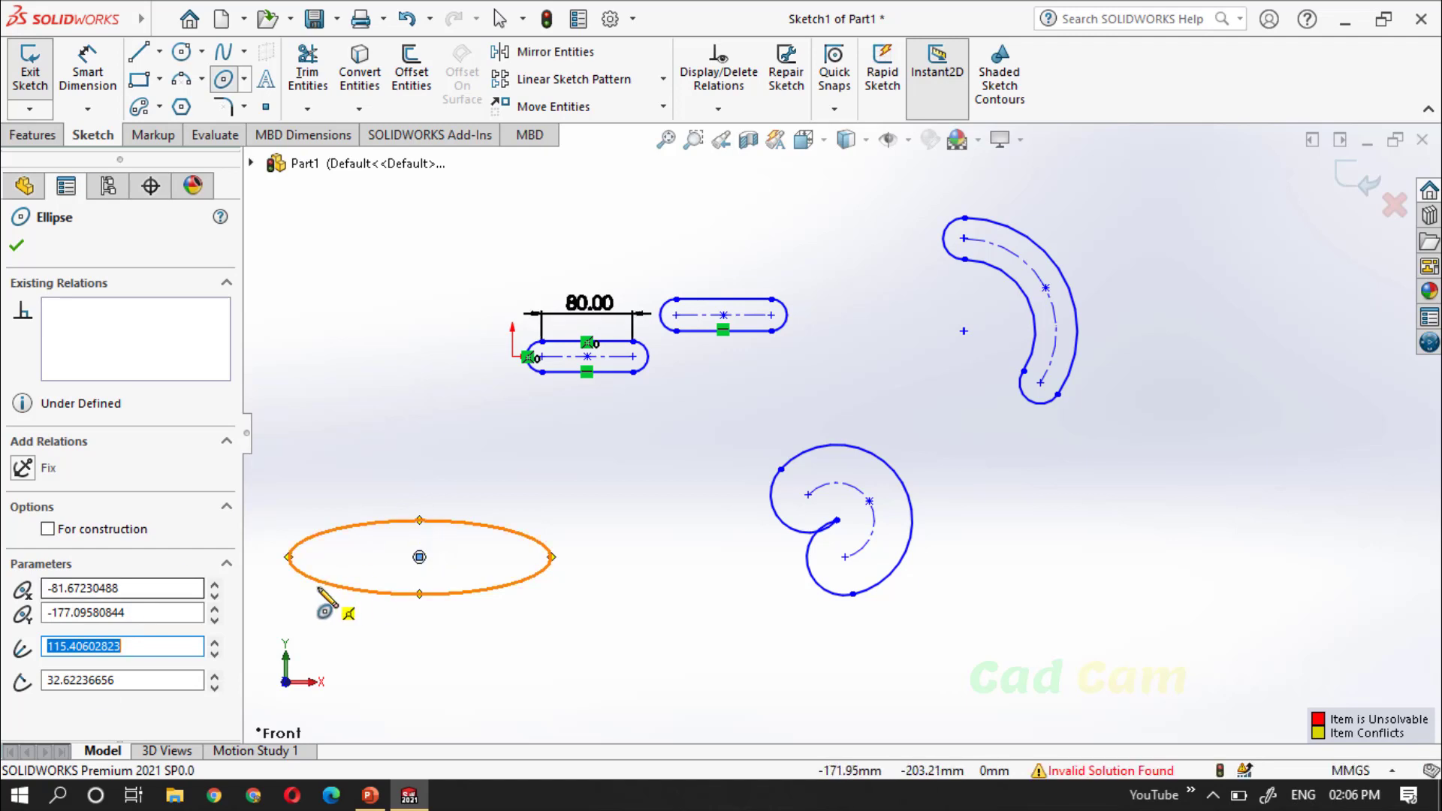
Delete all sketch entities and sketch a partial ellipse right of and below the origin, open at its upper left, with radii about 174 mm and 45 mm
key("ctrl+a")
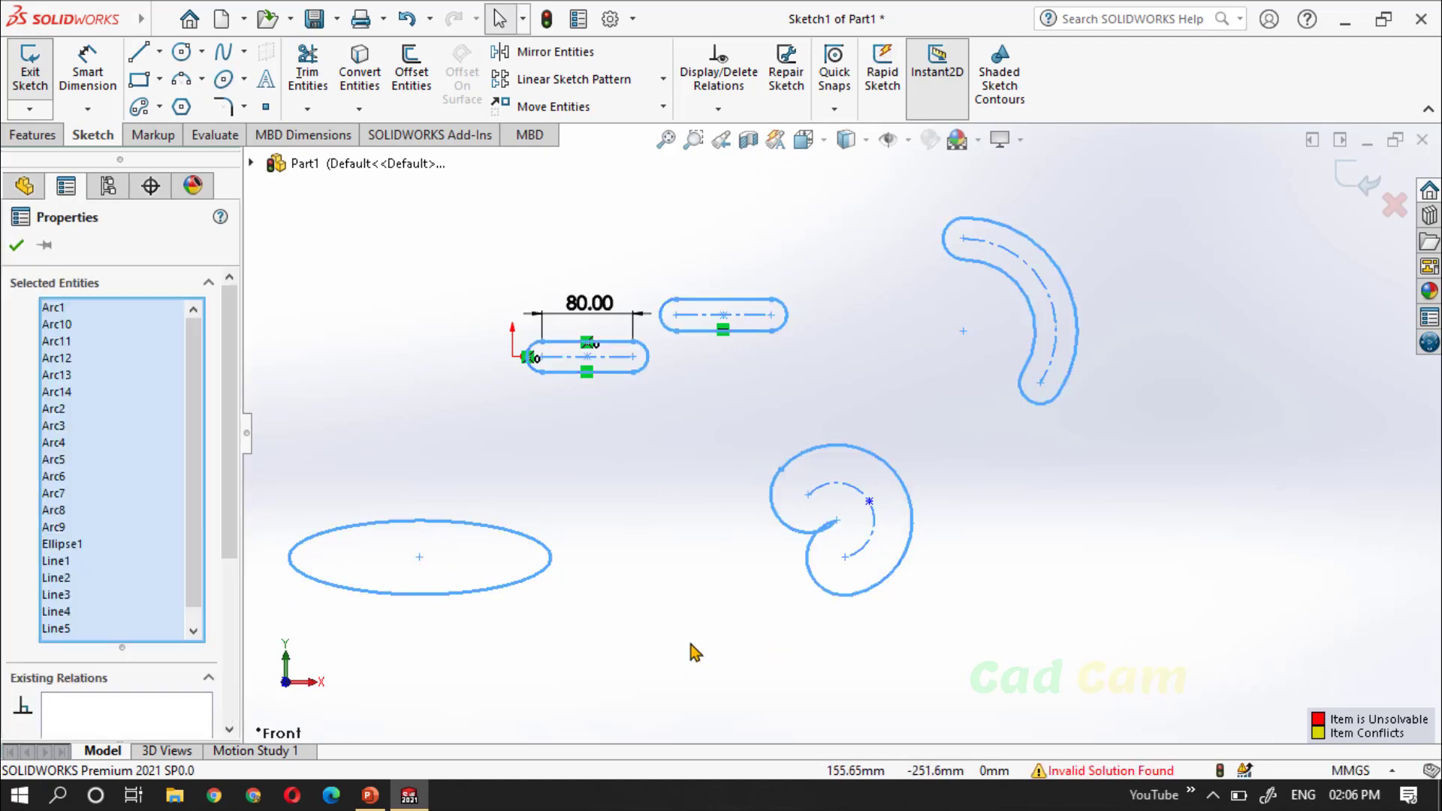
key("Delete")
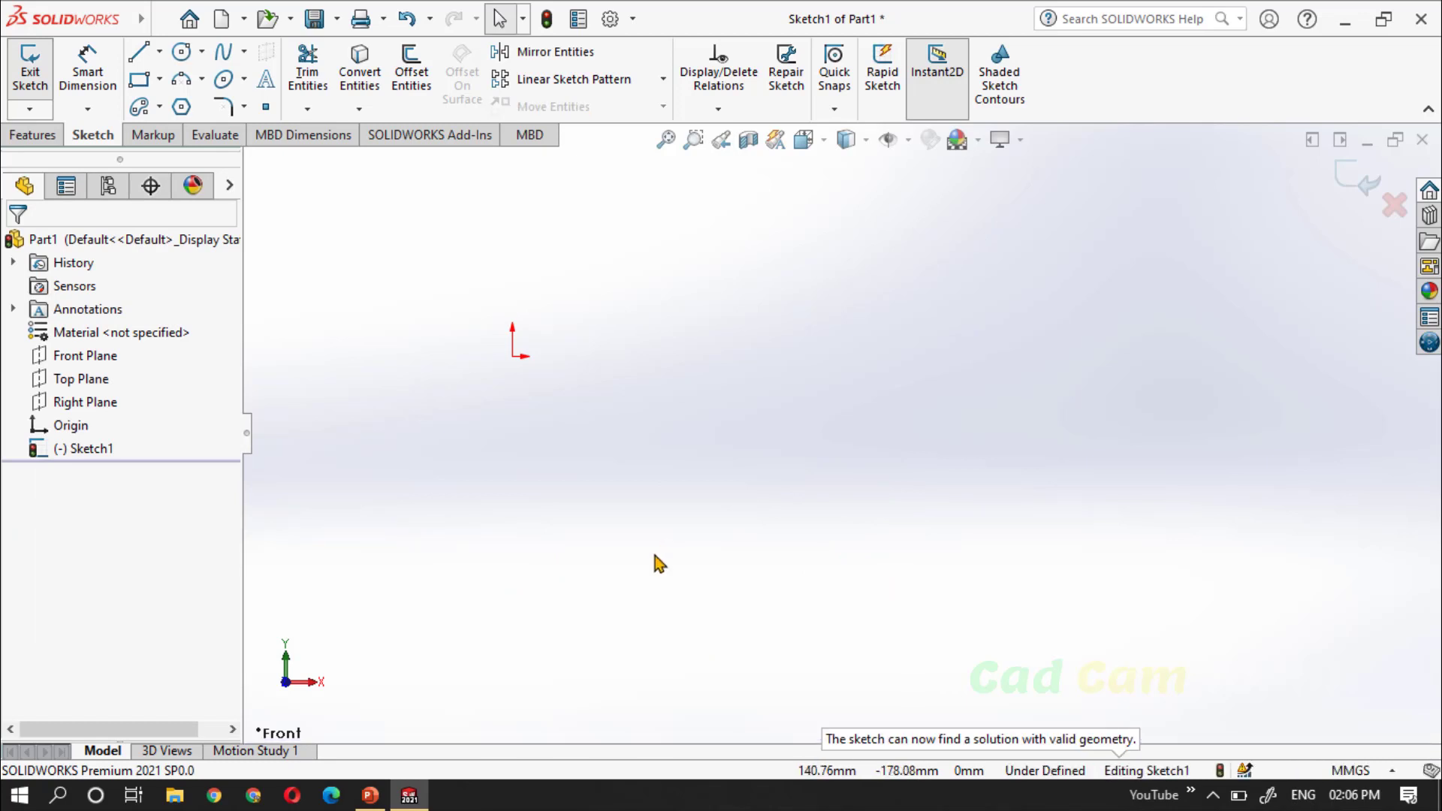
left_click(244, 79)
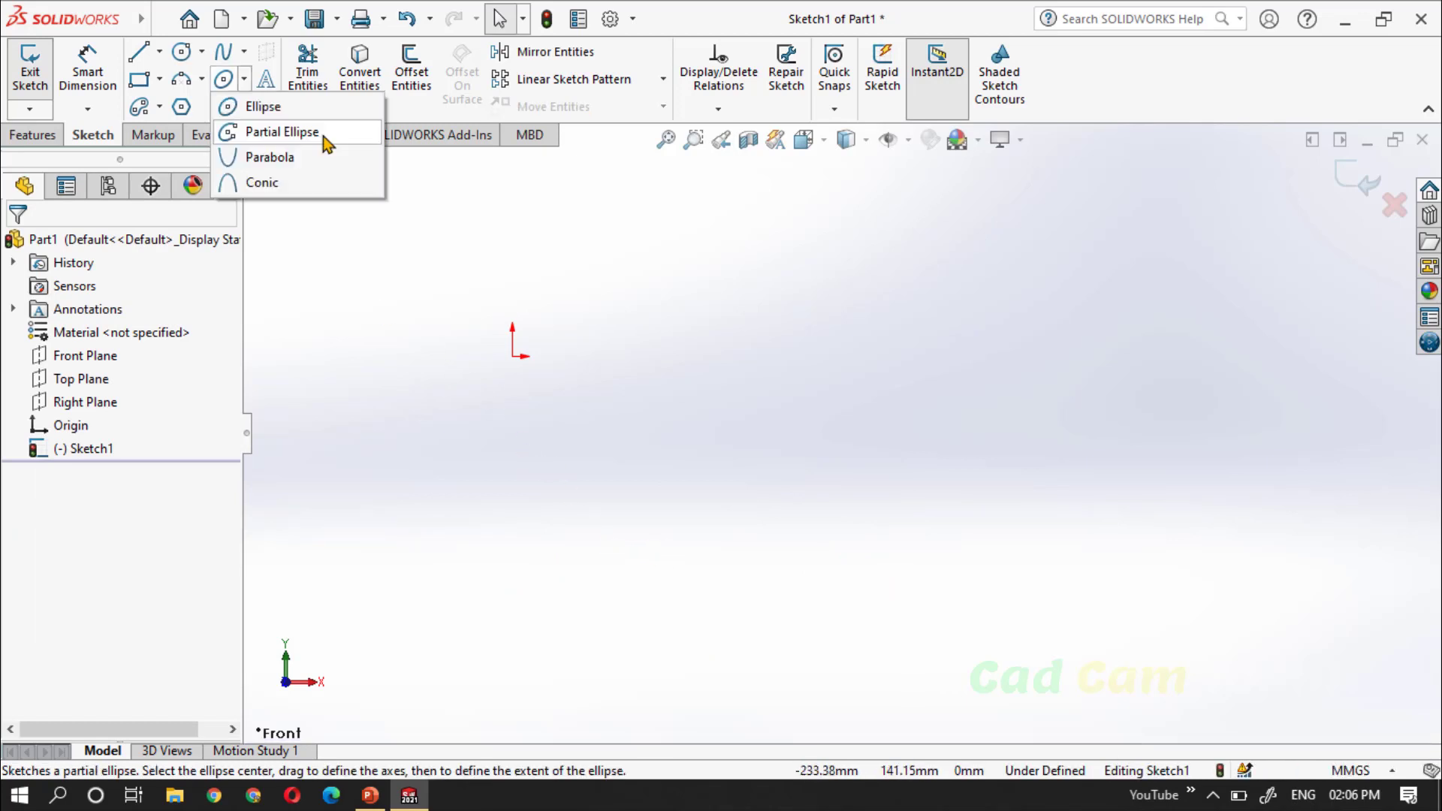
left_click(323, 137)
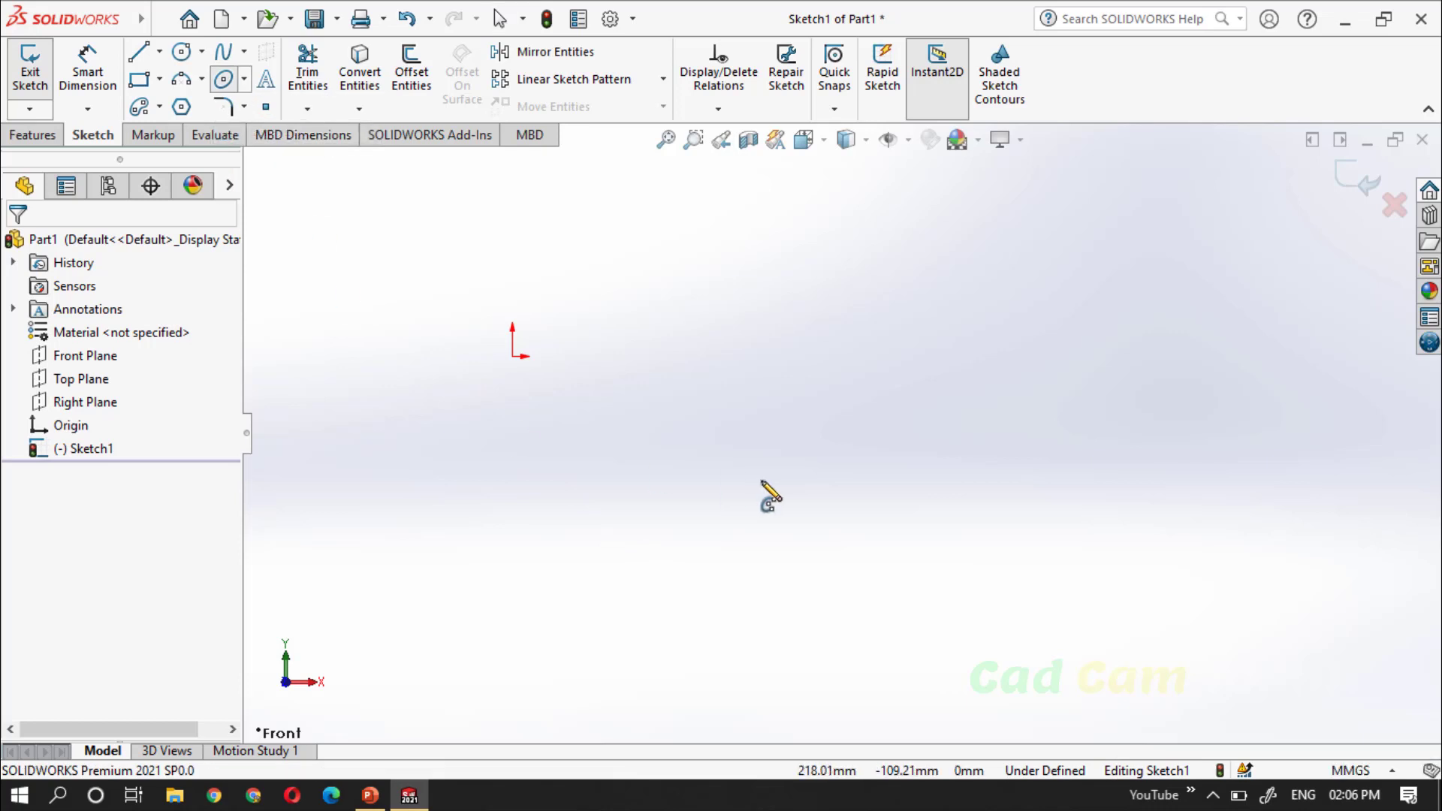
left_click(687, 424)
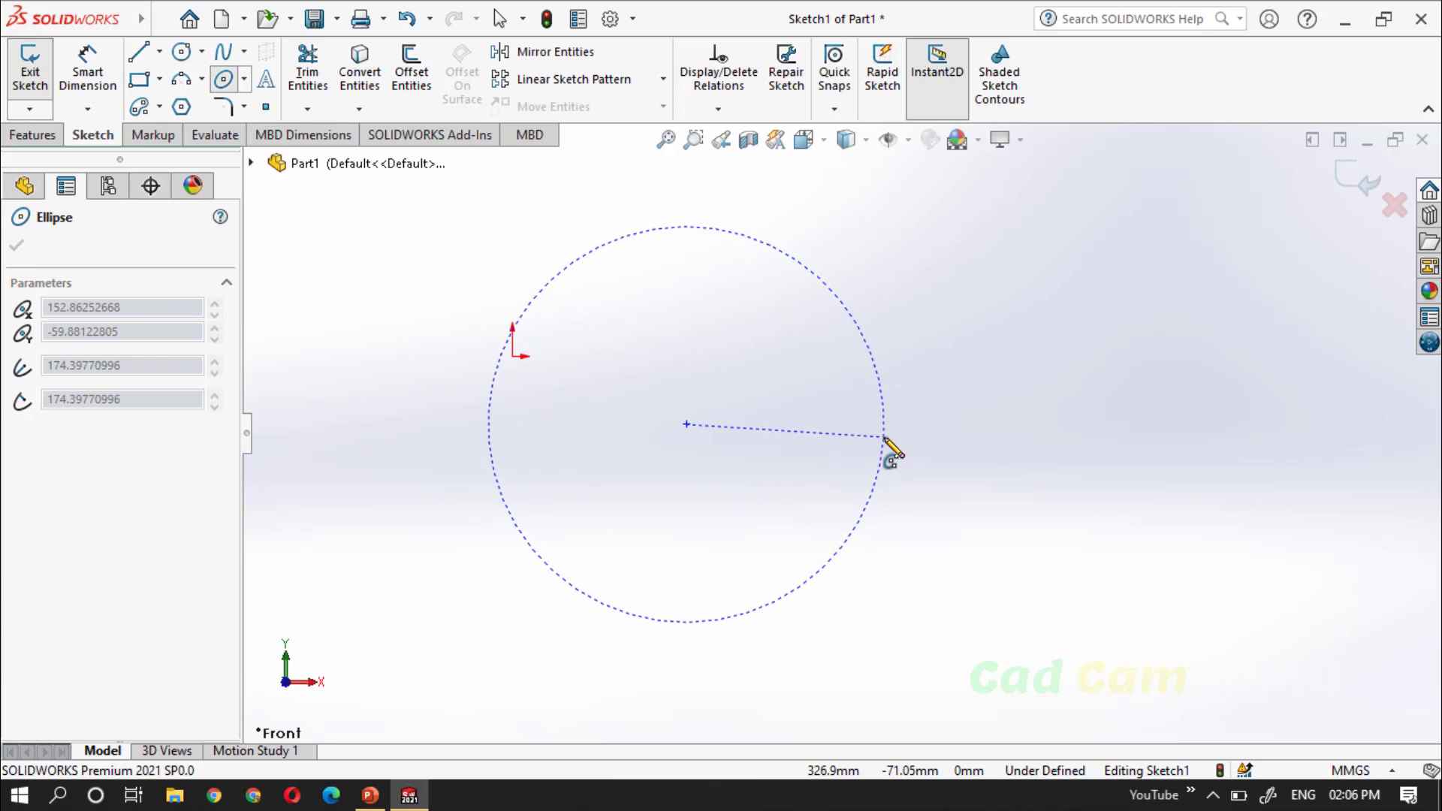
left_click(885, 437)
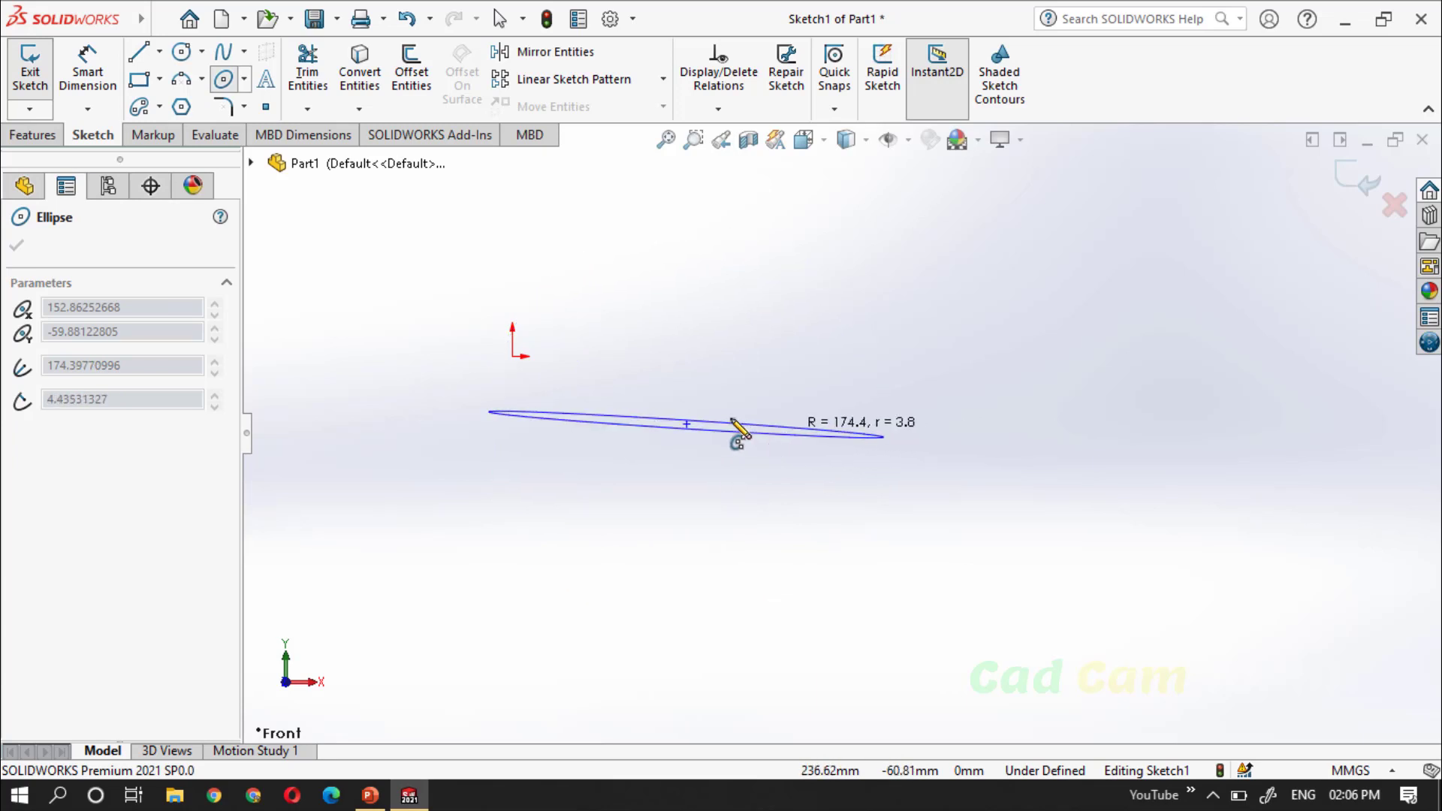
left_click(693, 374)
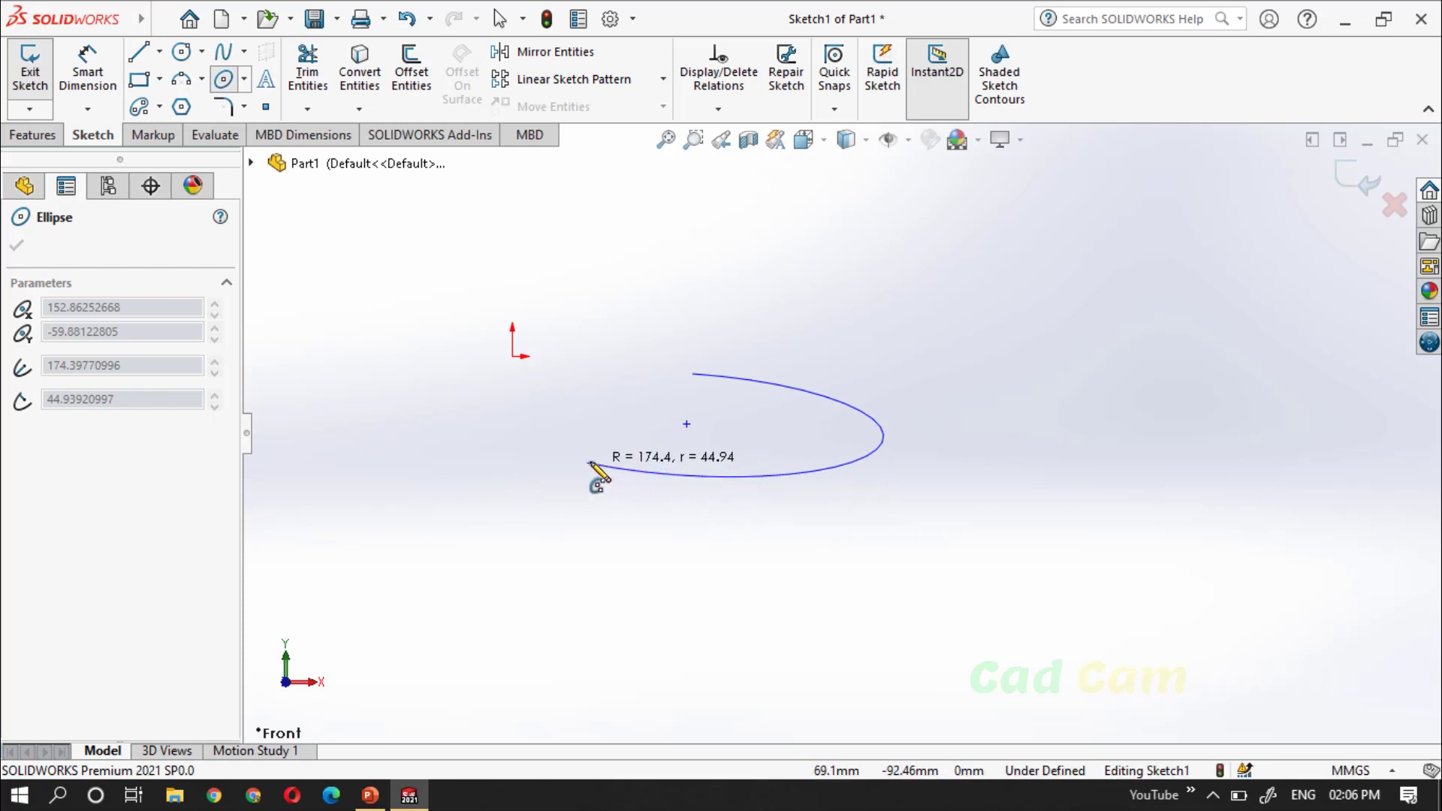
left_click(529, 446)
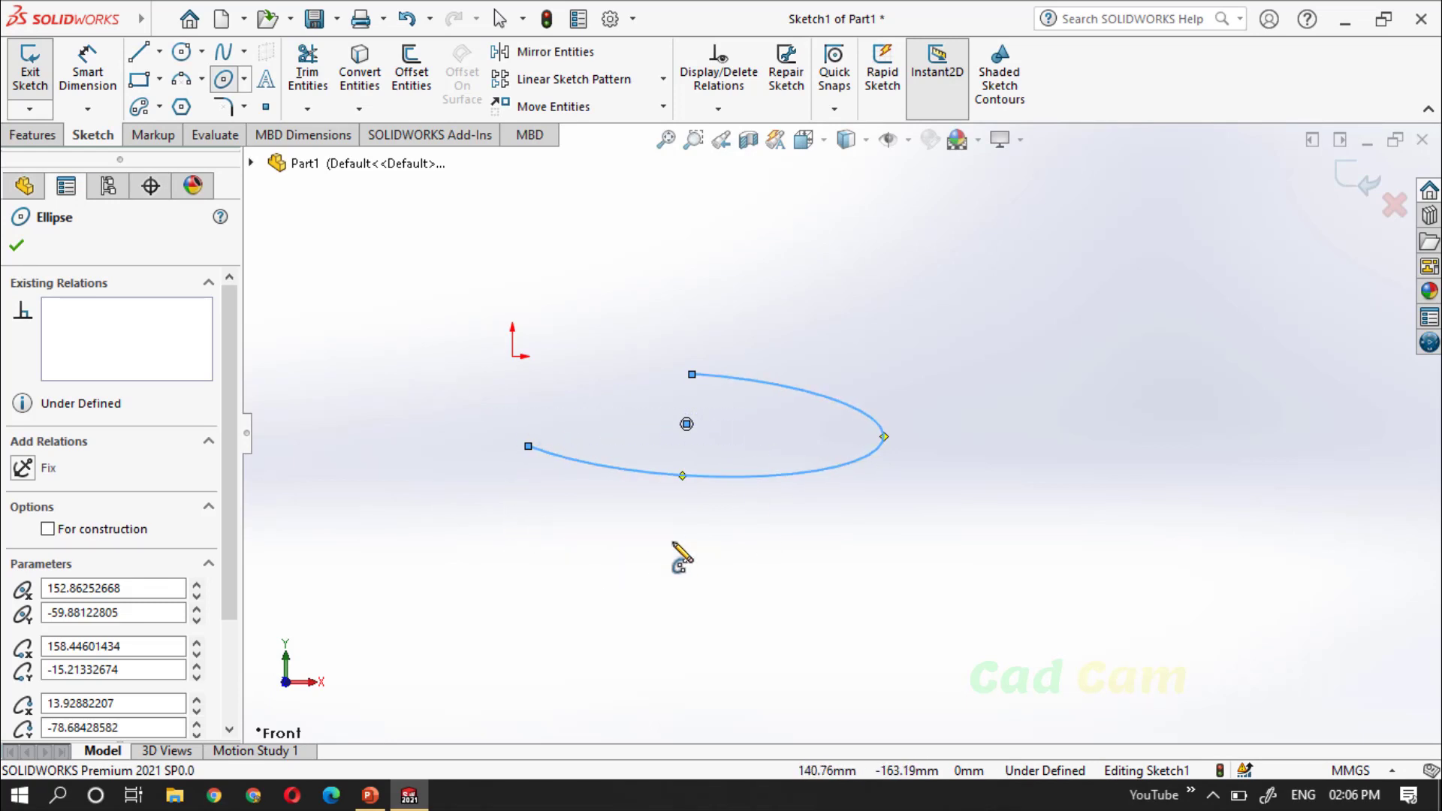
Sketch an upward-opening parabola above and right of the partial ellipse, with a focal distance of about 34 mm and its left end slightly higher
left_click(244, 79)
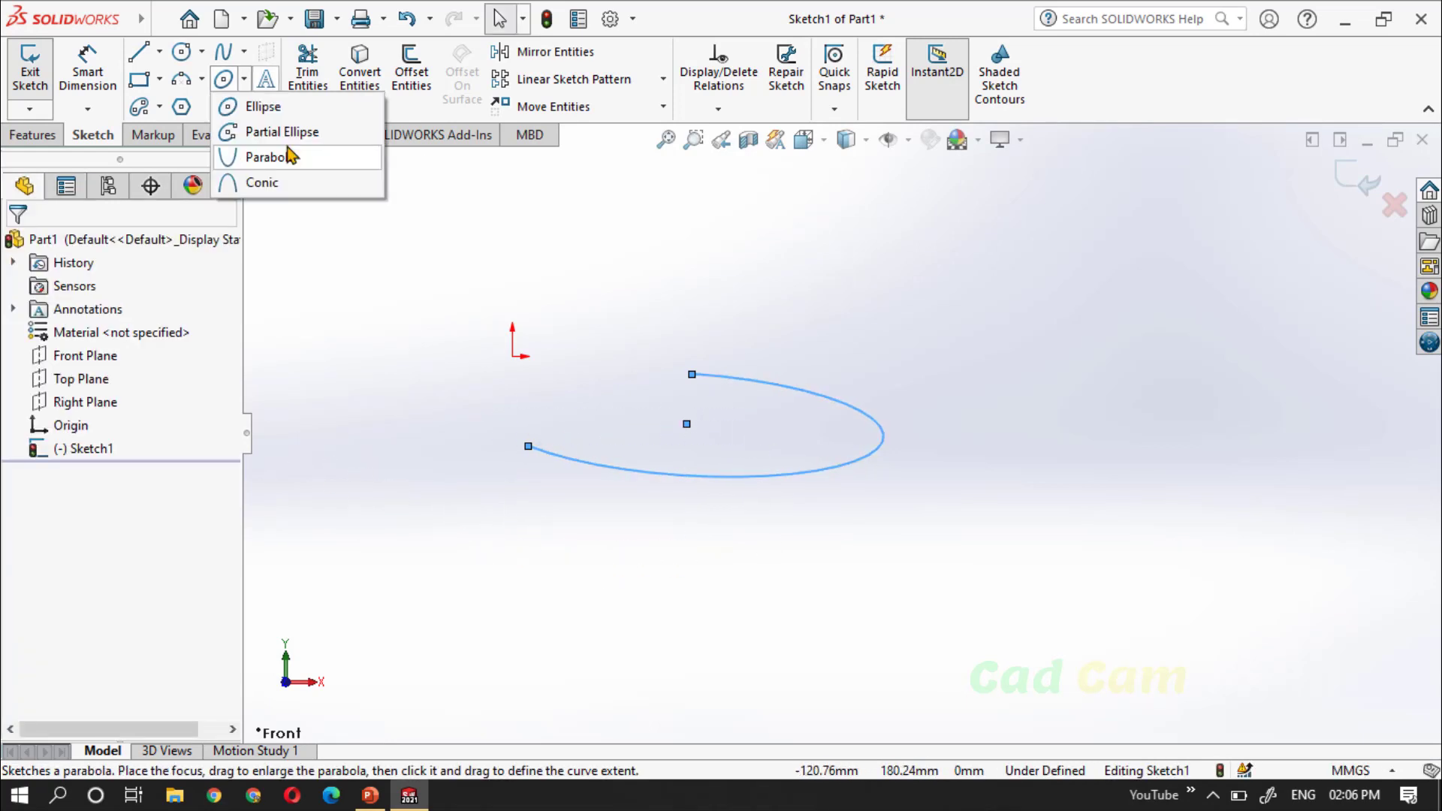
left_click(341, 164)
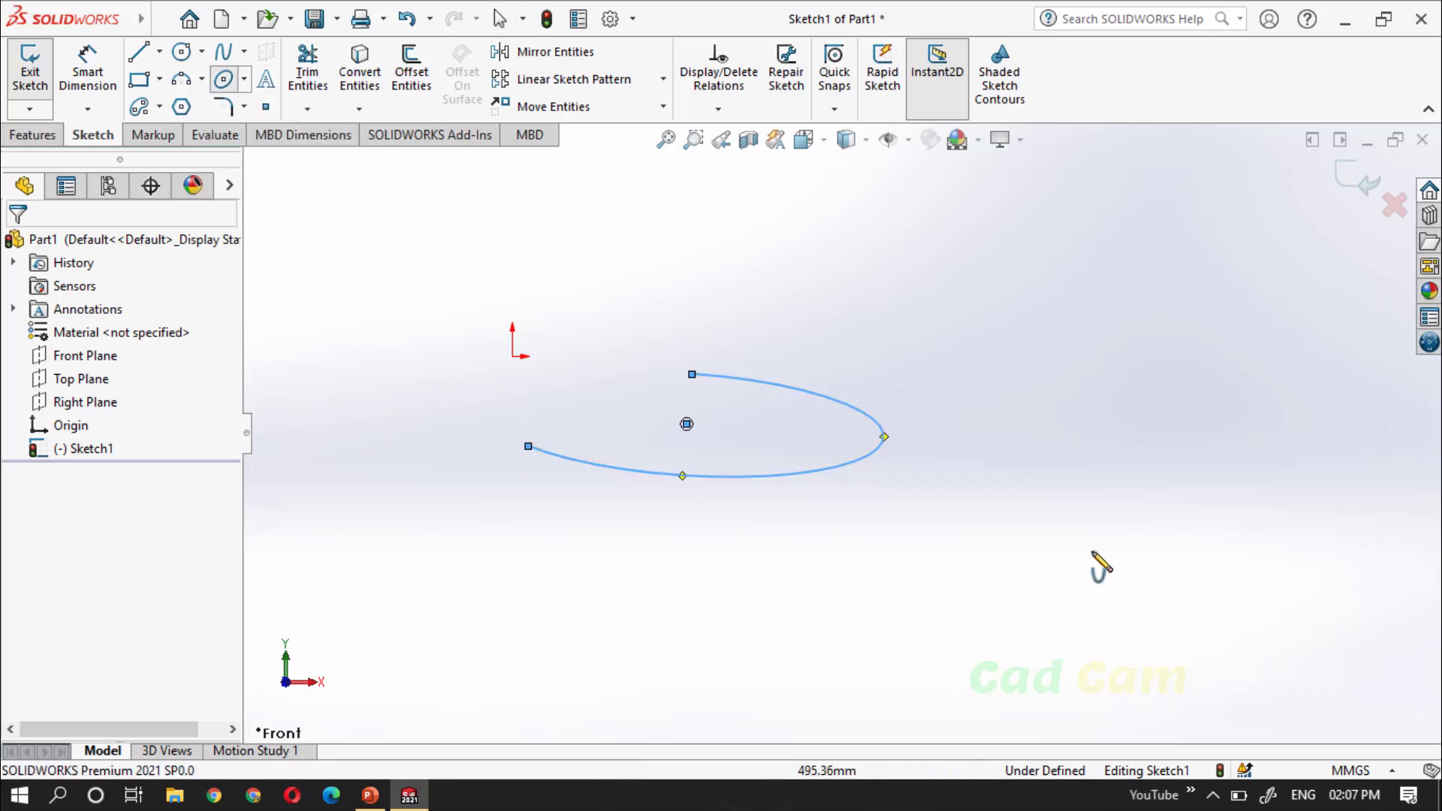
left_click(1022, 309)
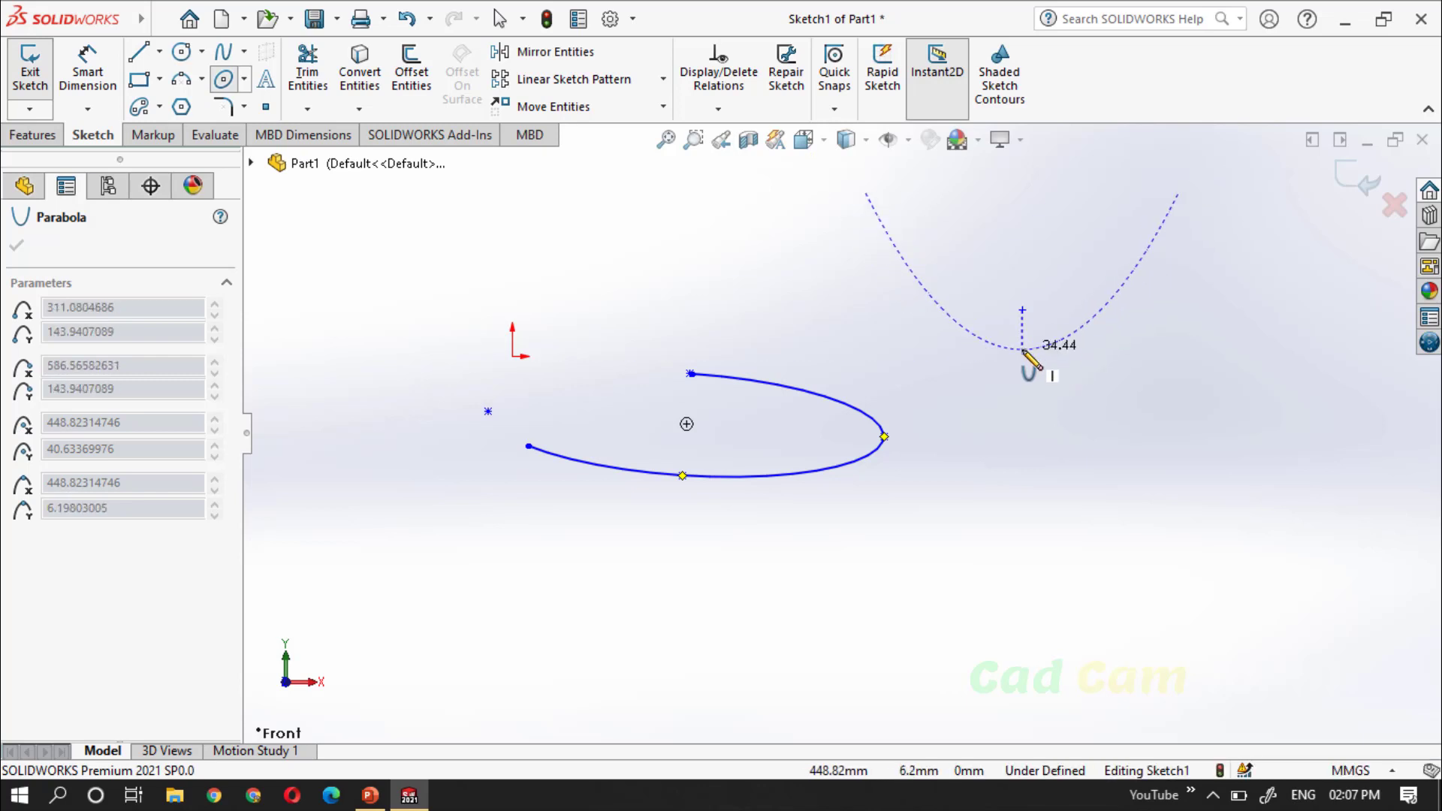
left_click(1022, 350)
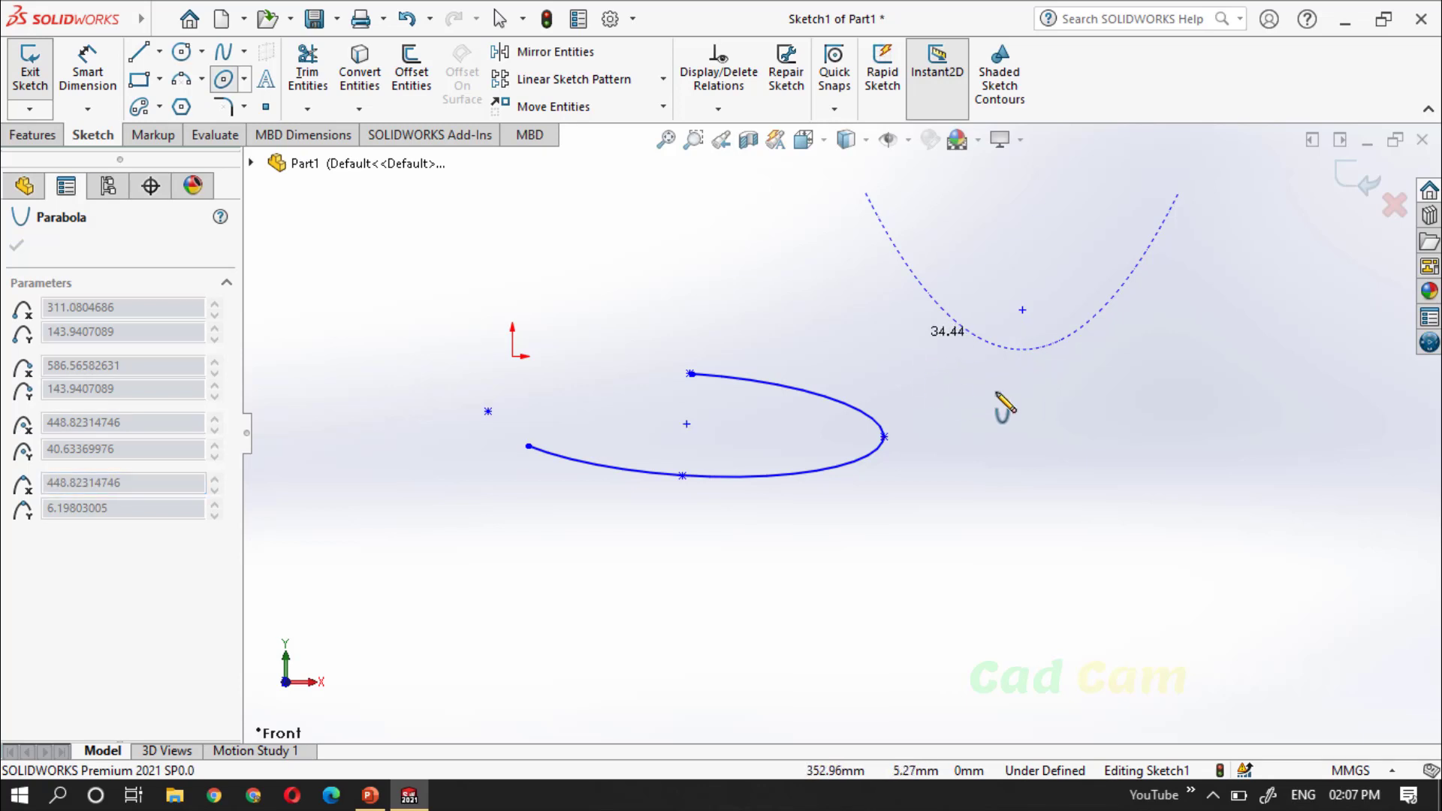
scroll(902, 523, "down", 2)
scroll(872, 525, "up", 6)
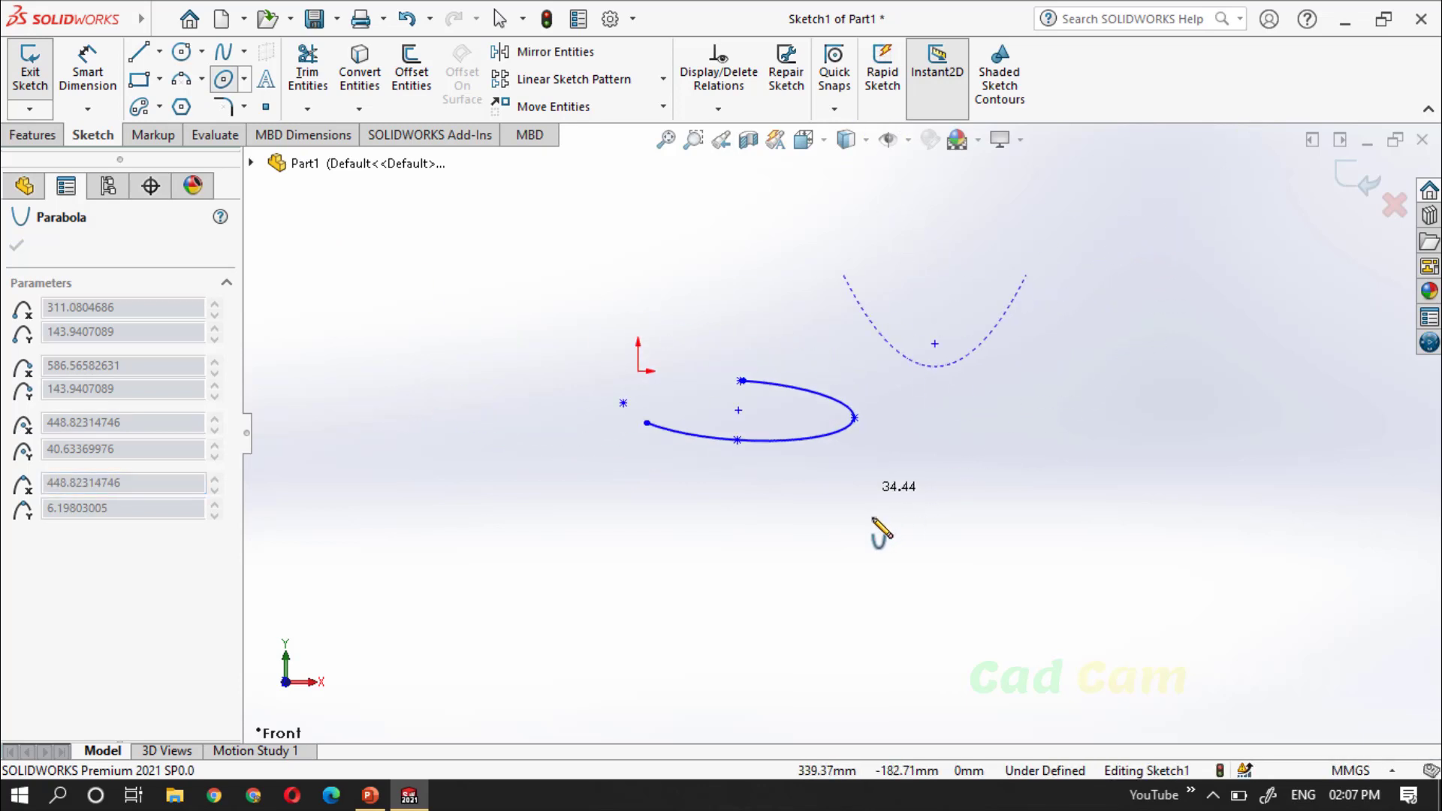
scroll(922, 332, "down", 5)
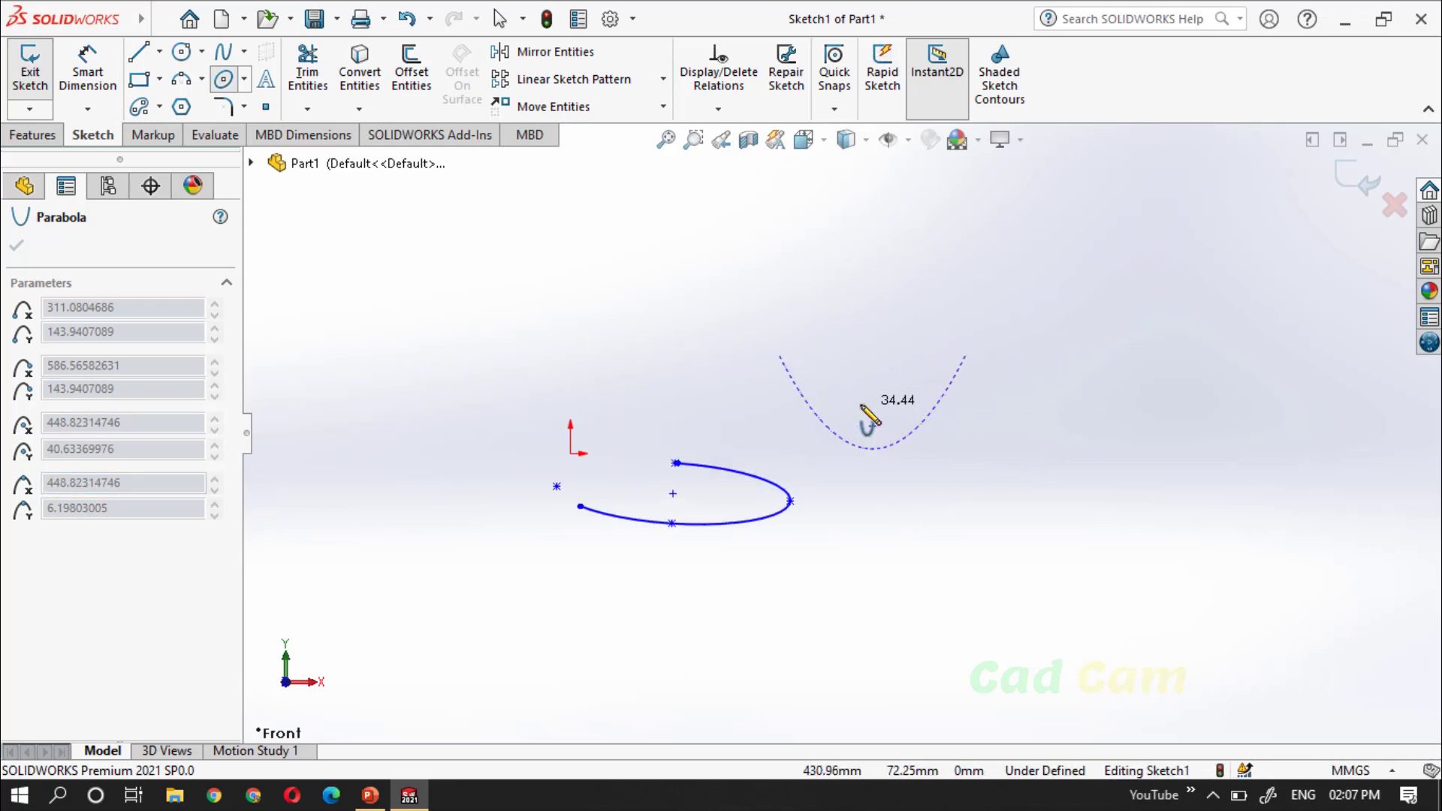
scroll(872, 409, "down", 2)
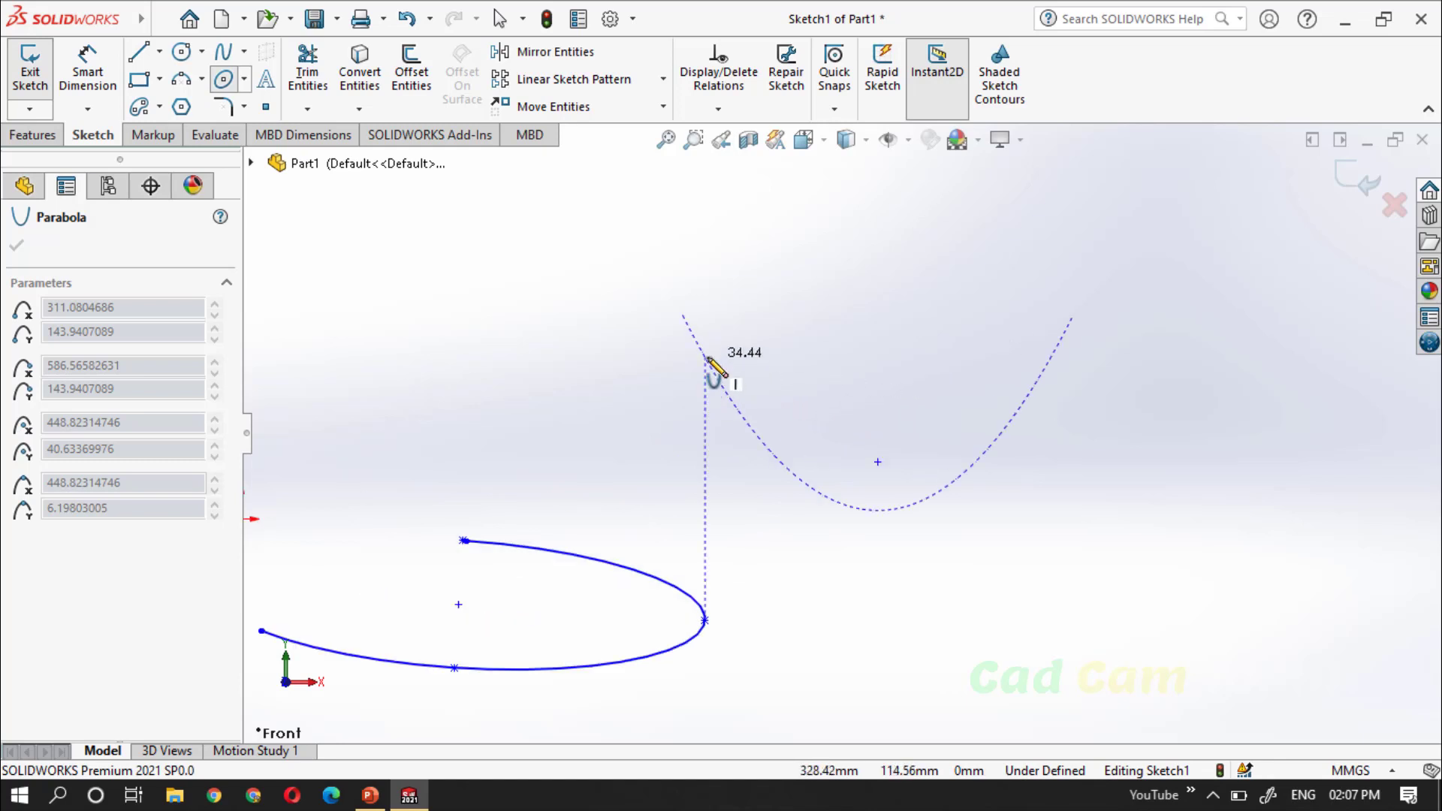
left_click(707, 358)
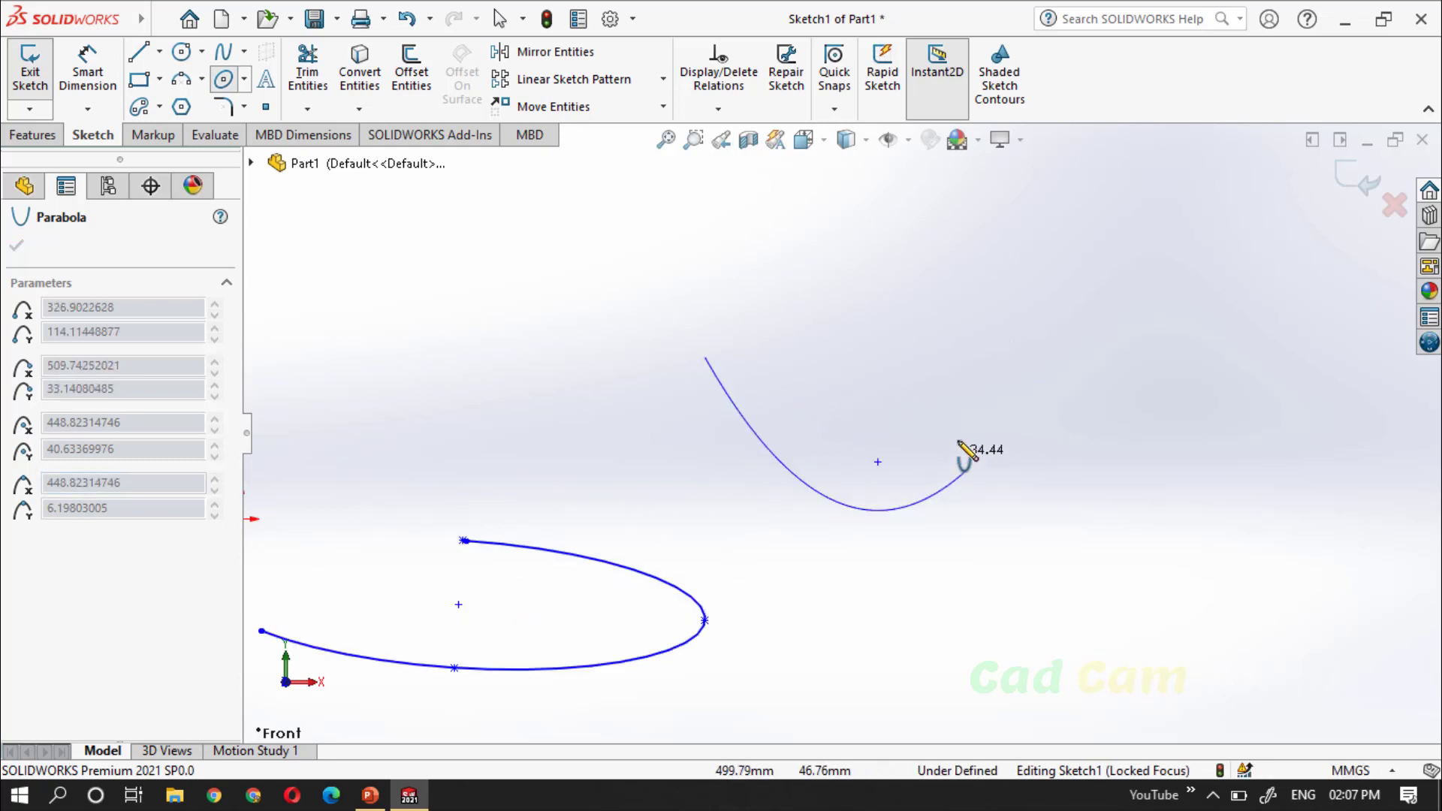
left_click(1032, 388)
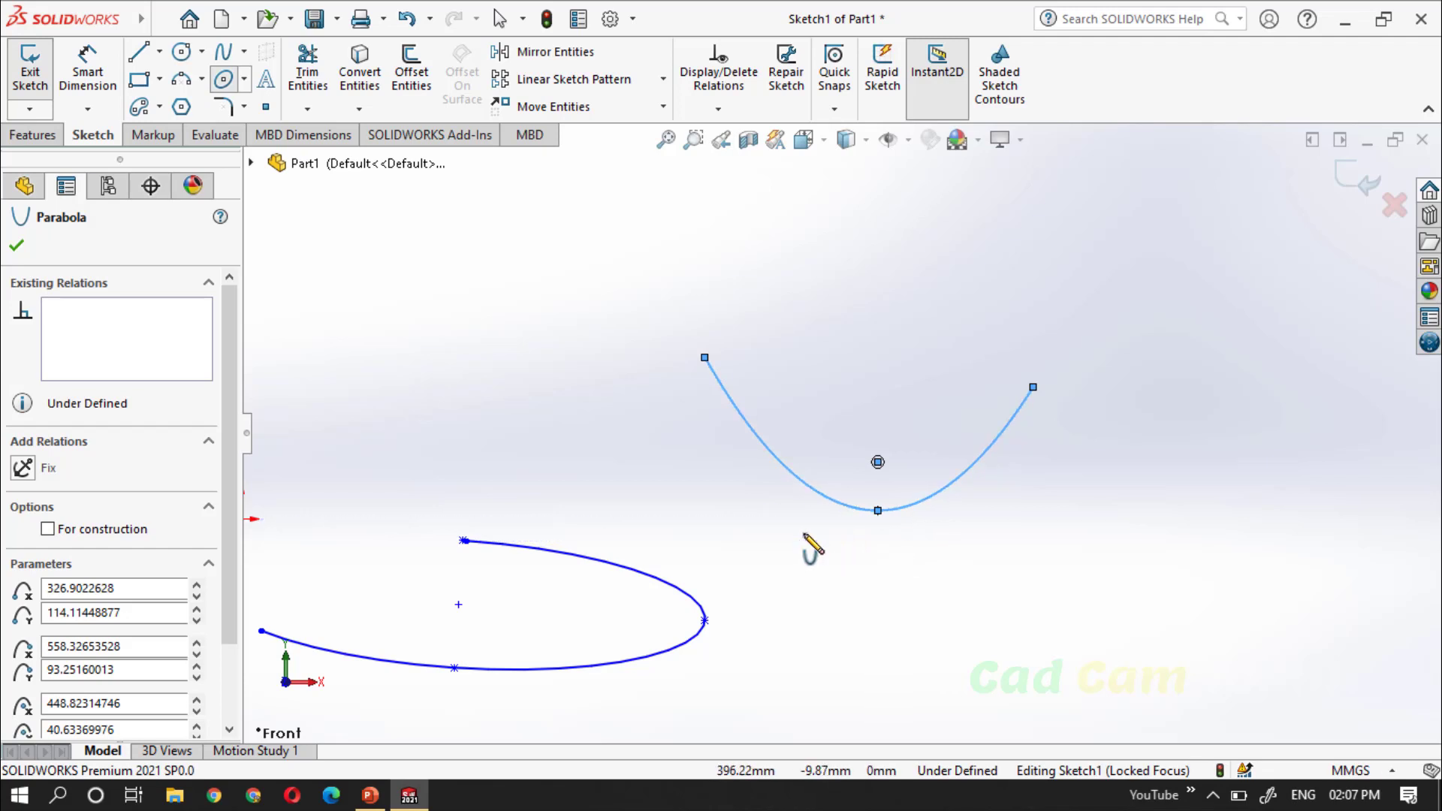
Sketch a conic from below the parabola up to its right, bulging toward the upper left with a rho of about 0.47
left_click(244, 78)
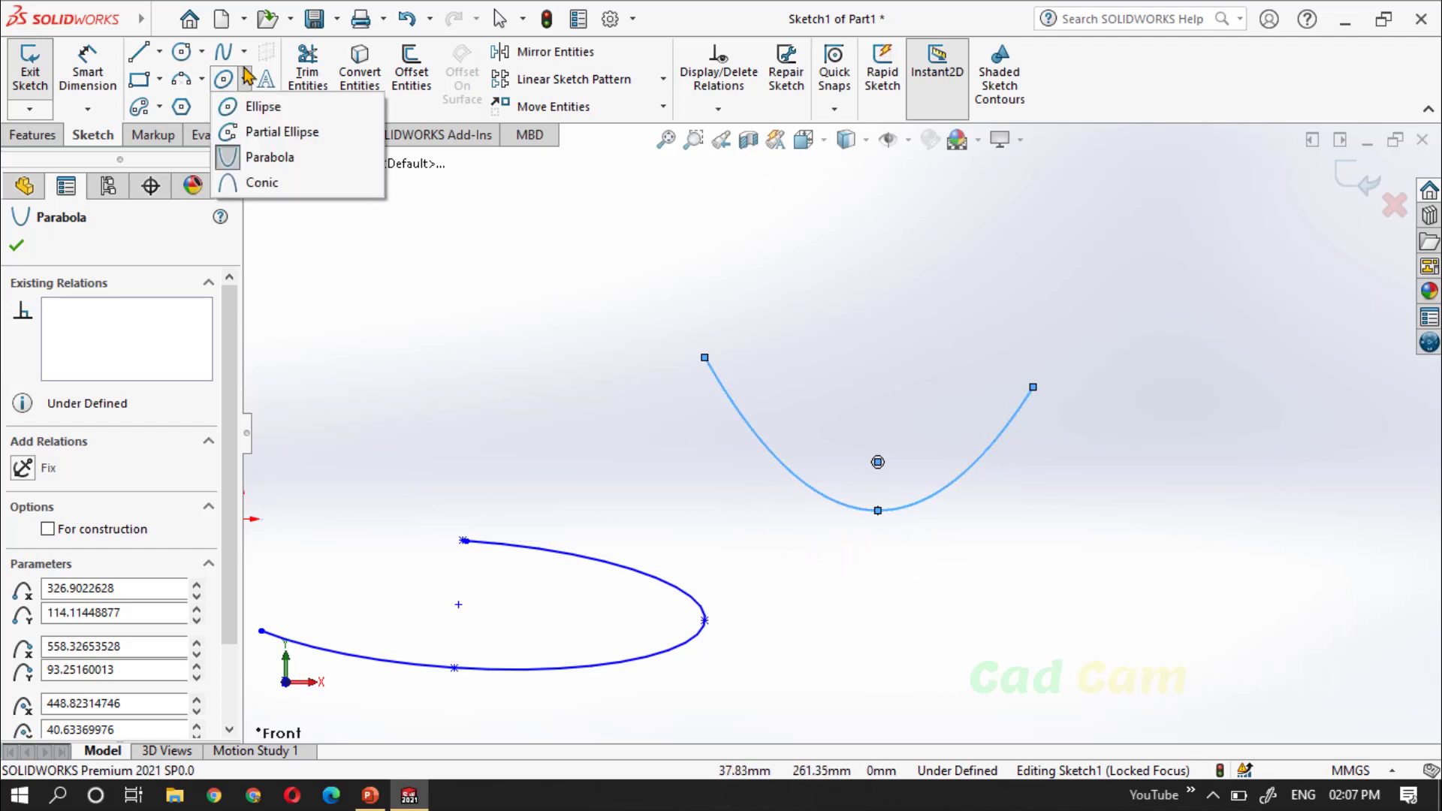
left_click(283, 182)
scroll(466, 302, "up", 2)
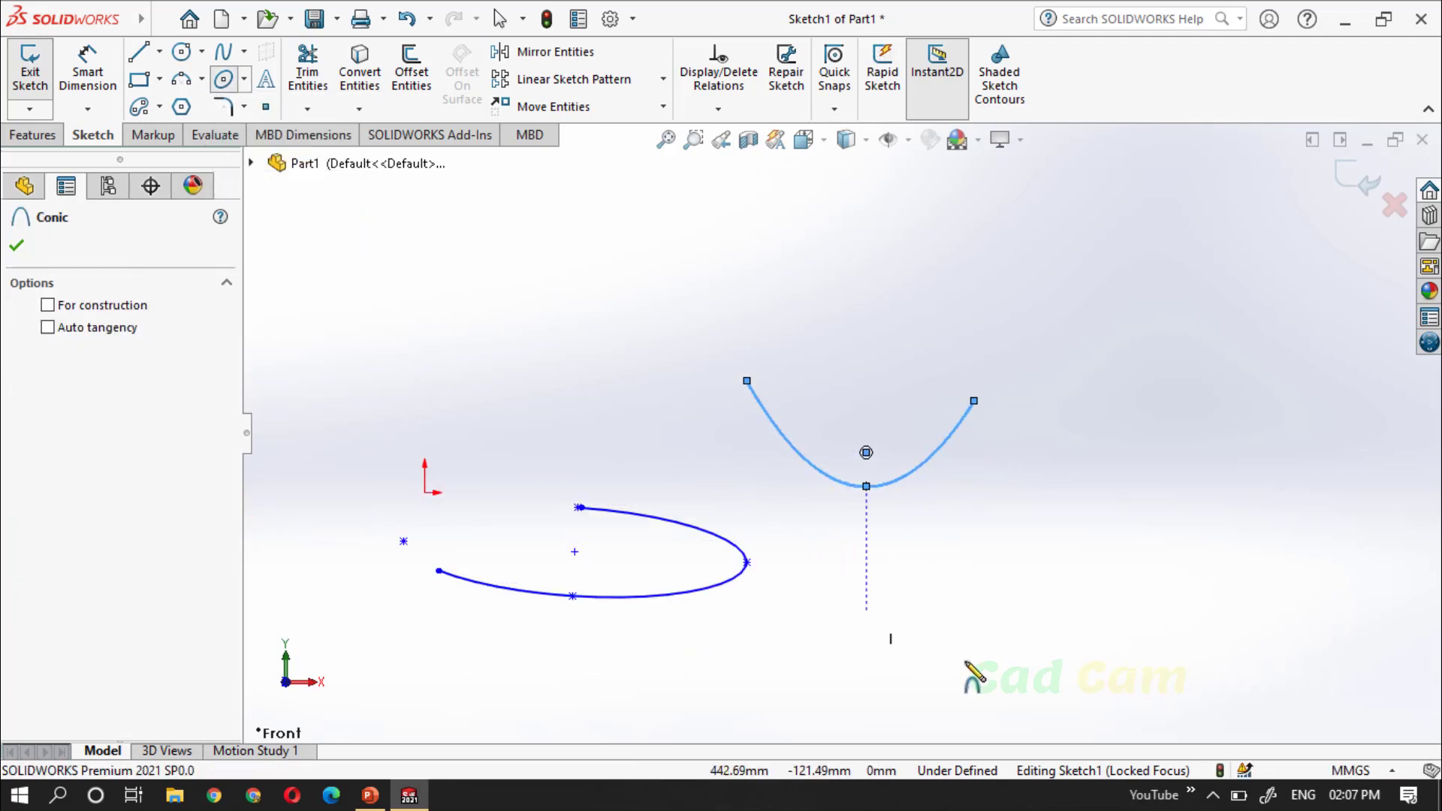
scroll(1017, 660, "down", 2)
left_click(803, 638)
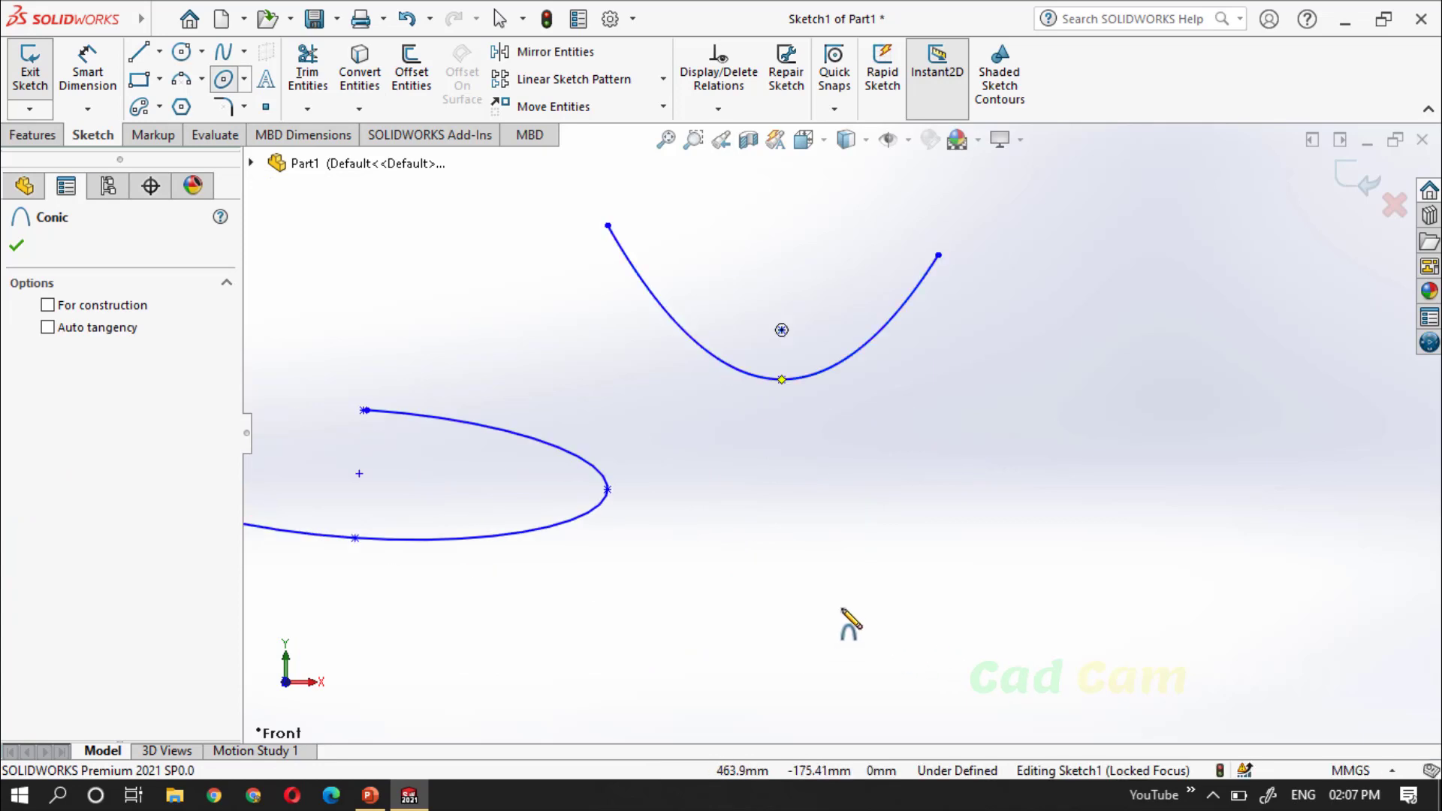
left_click(1142, 345)
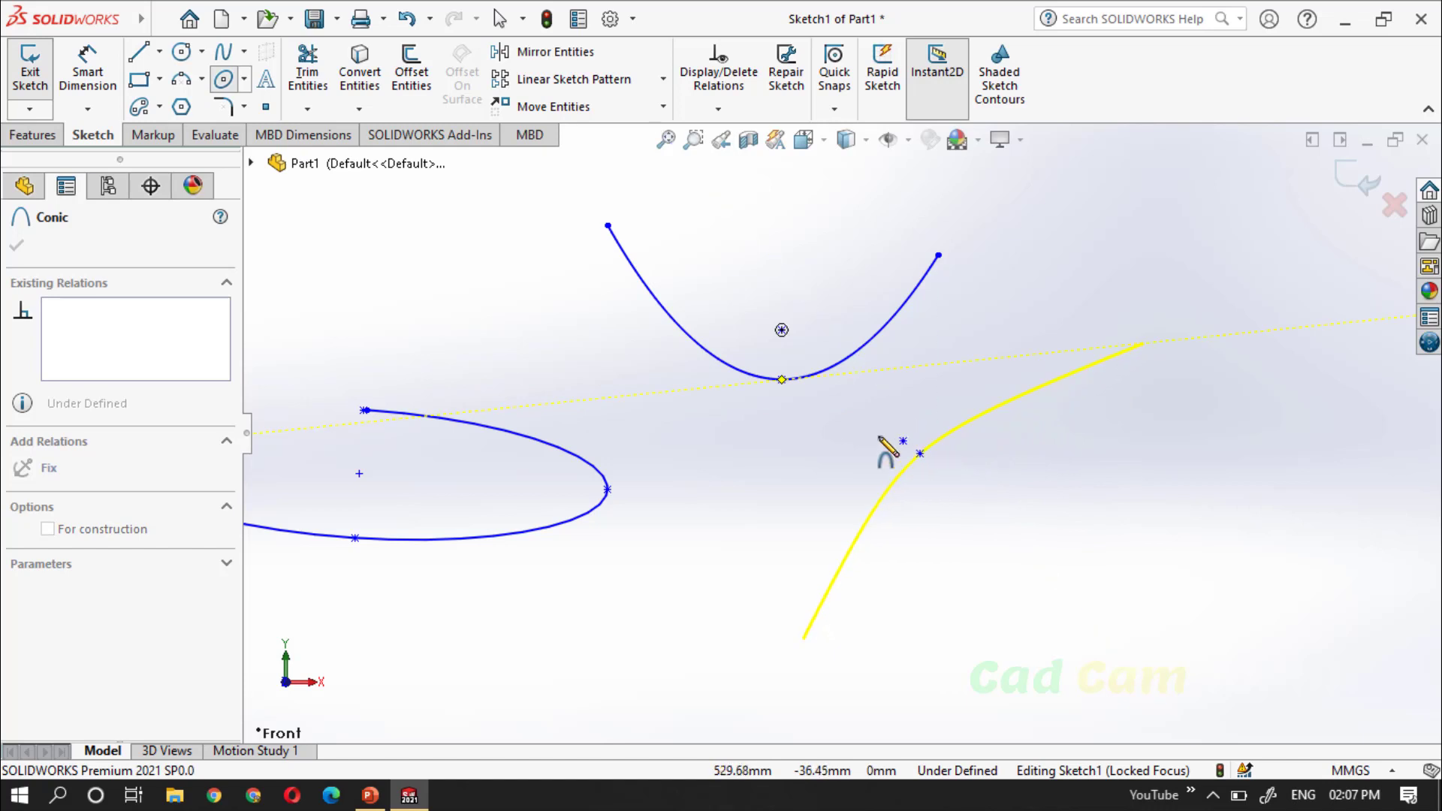
left_click(757, 458)
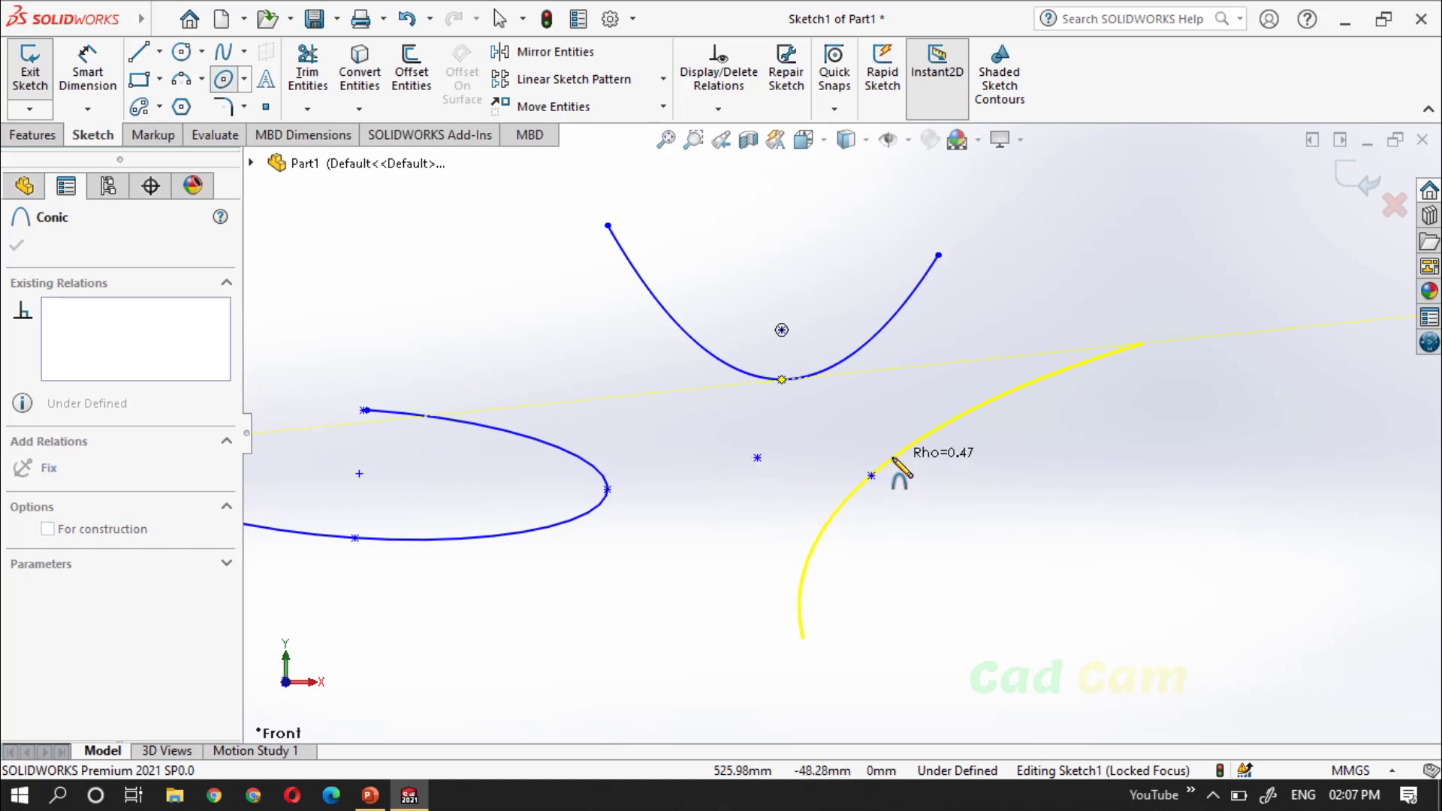
left_click(878, 481)
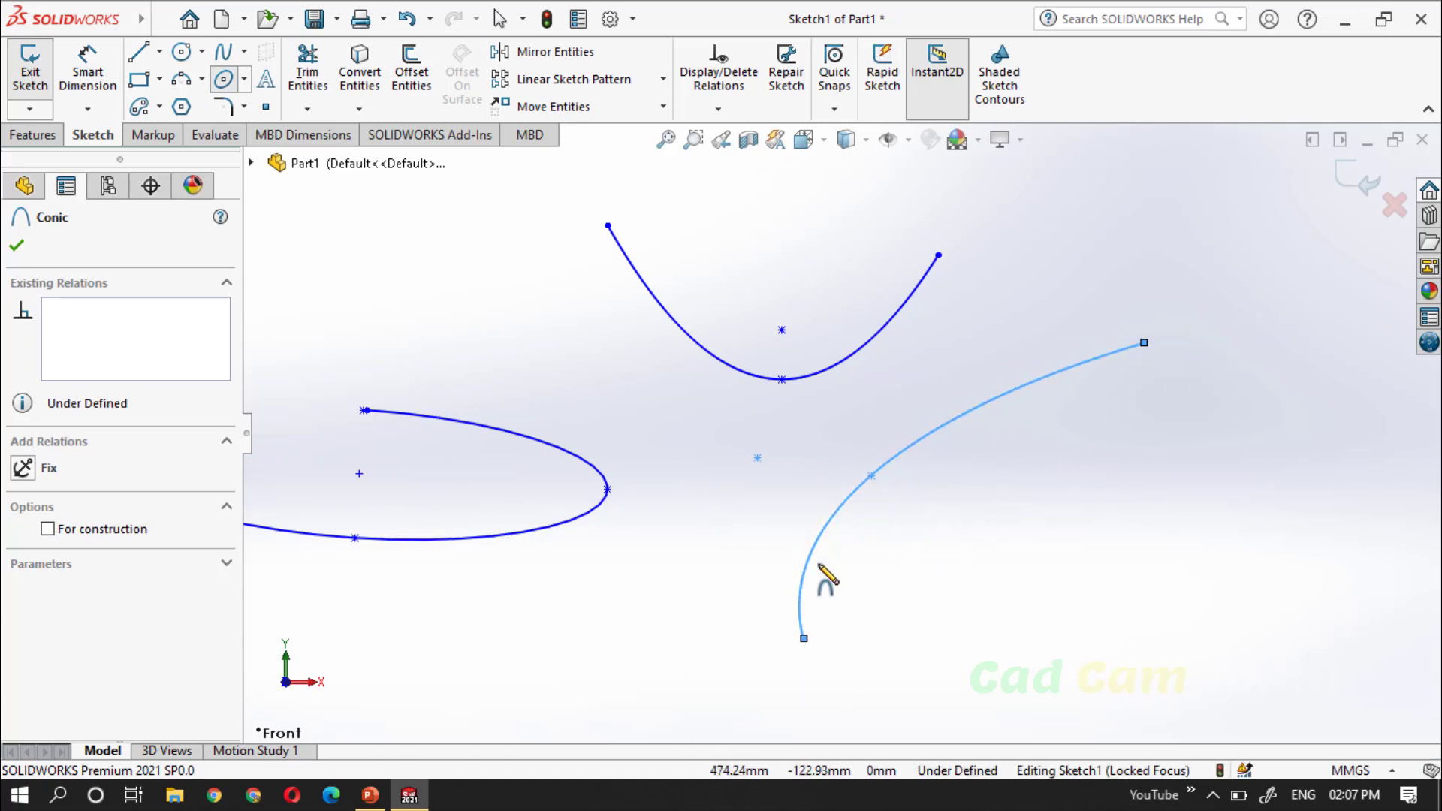
scroll(779, 630, "down", 2)
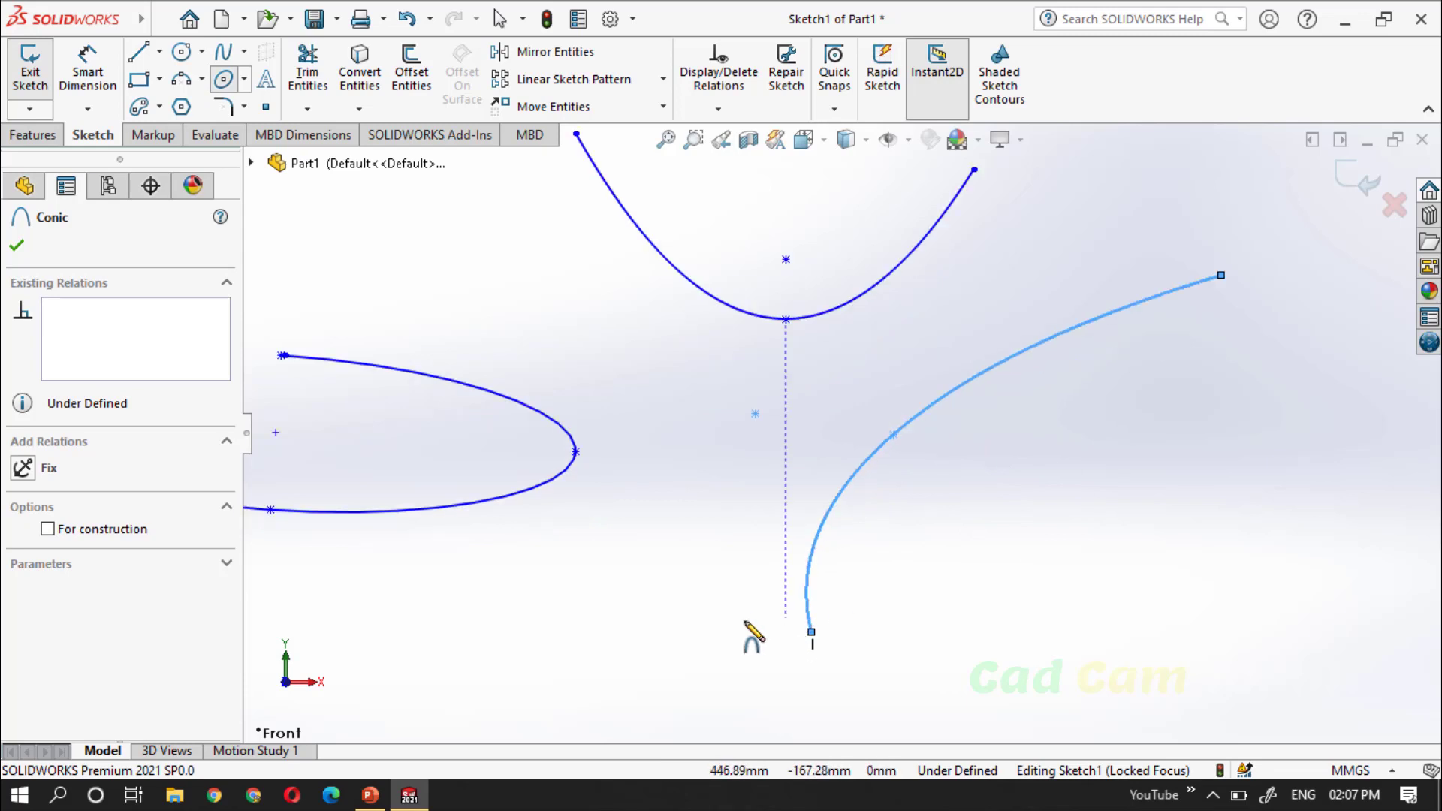
left_click(18, 247)
scroll(573, 557, "up", 2)
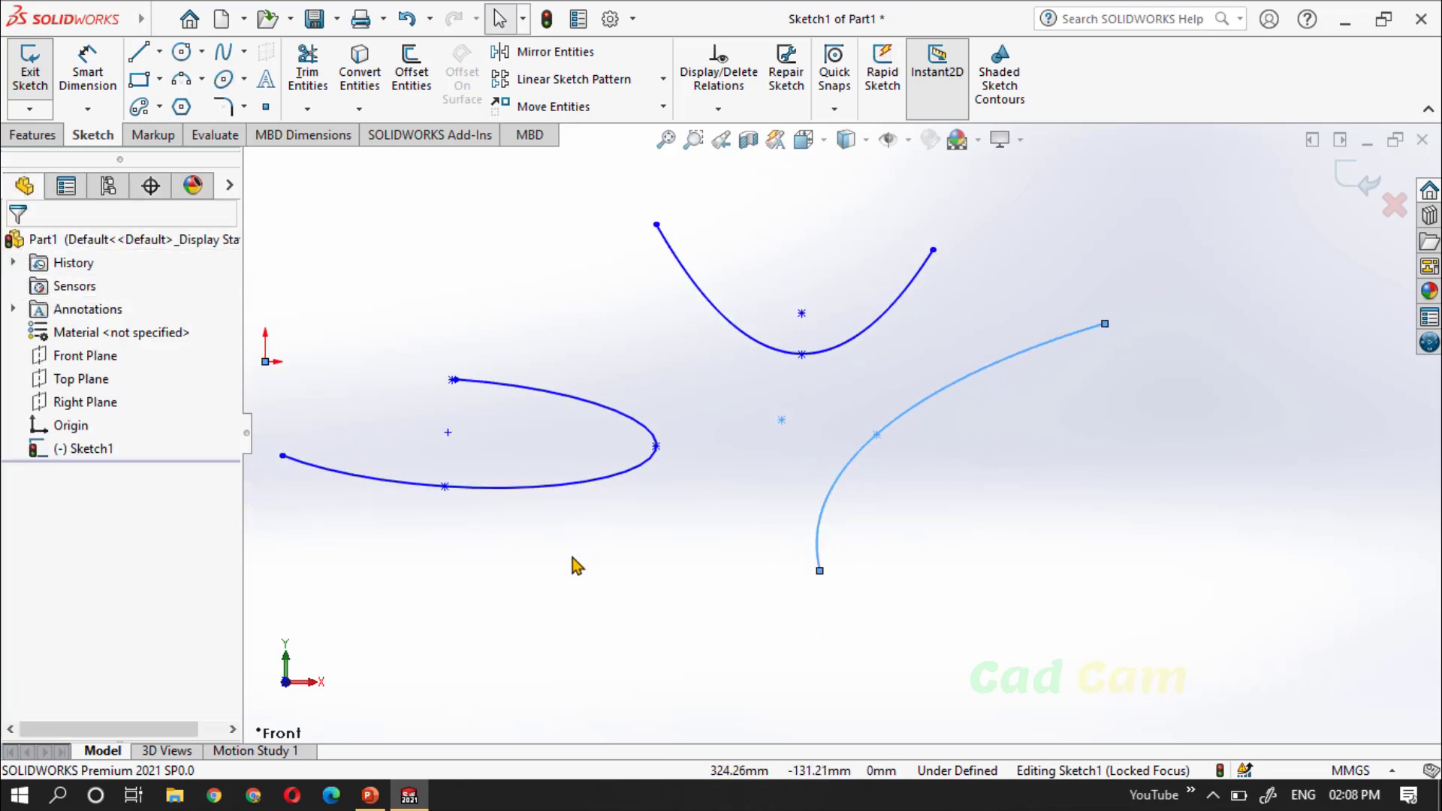
Delete the partial ellipse, parabola and conic from the sketch
scroll(573, 557, "down", 2)
scroll(547, 570, "up", 4)
scroll(529, 570, "up", 1)
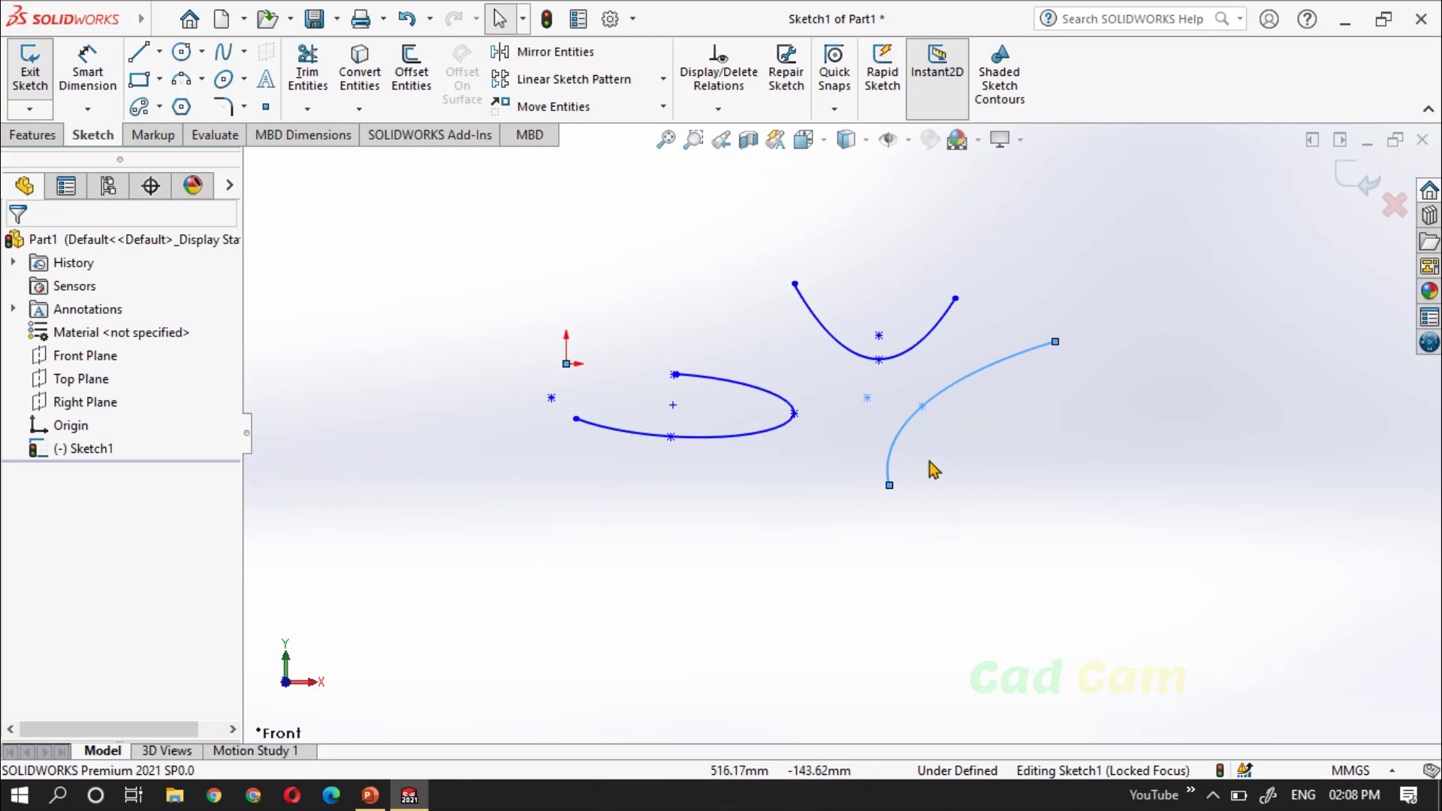
scroll(932, 463, "down", 1)
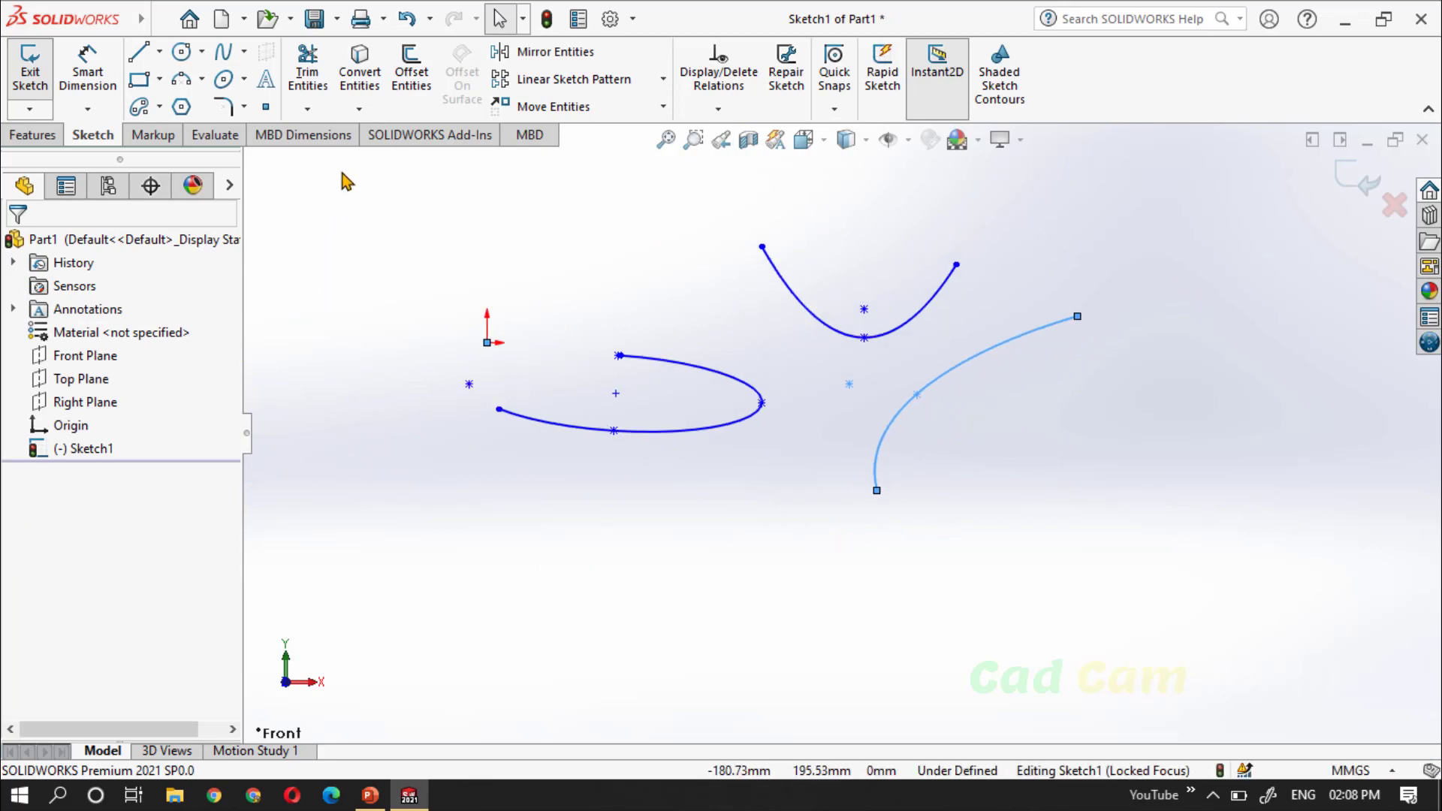
left_click_drag(344, 166, 1156, 541)
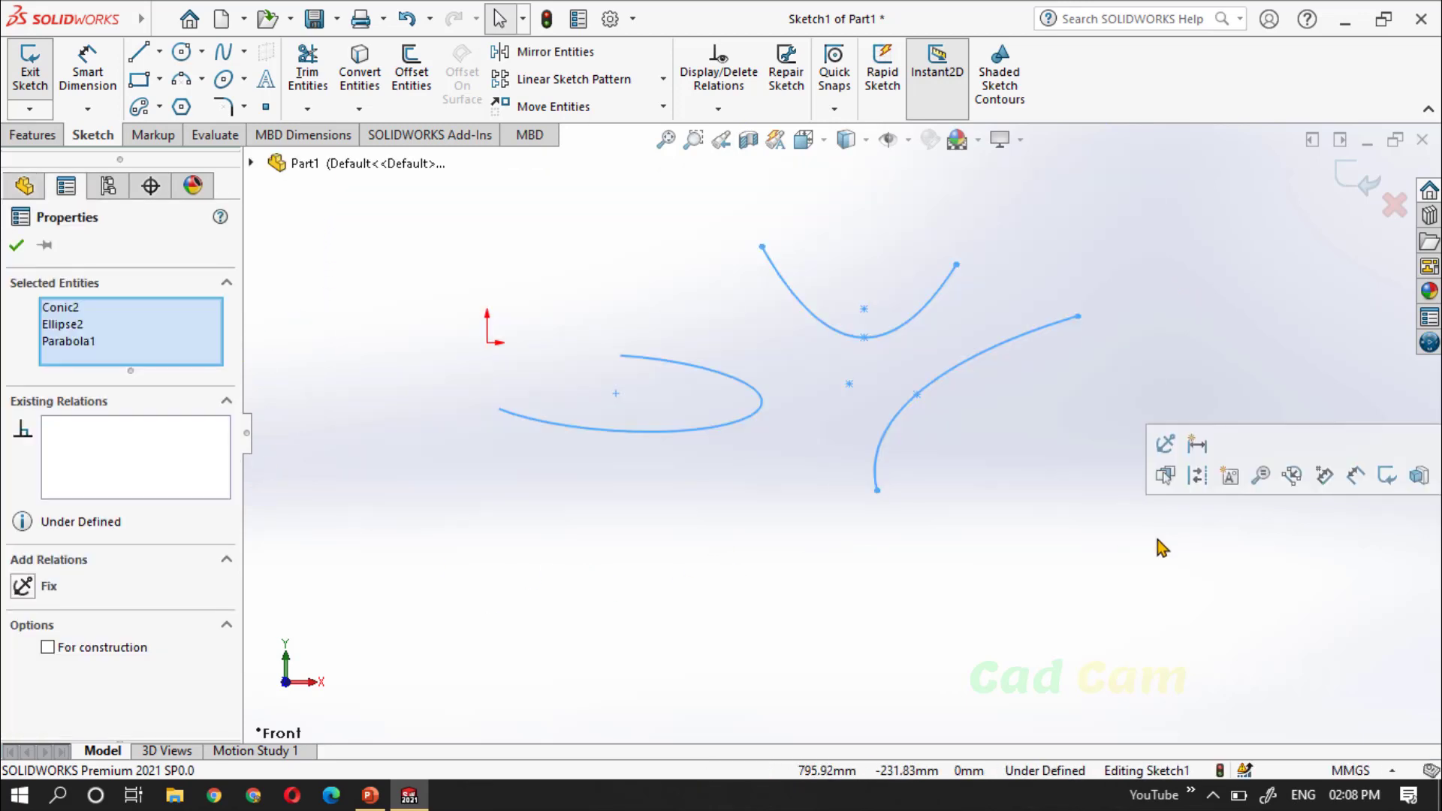
key("Delete")
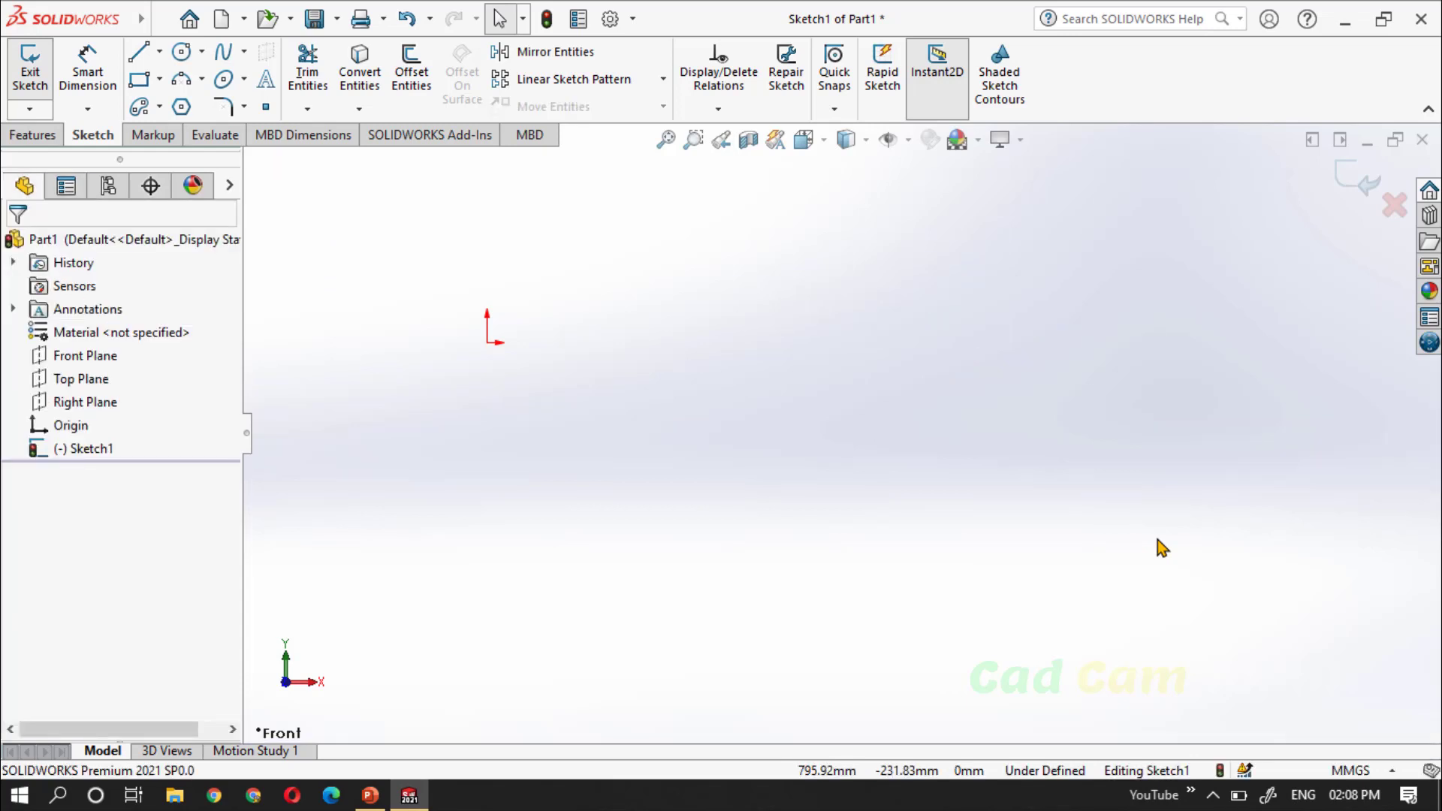